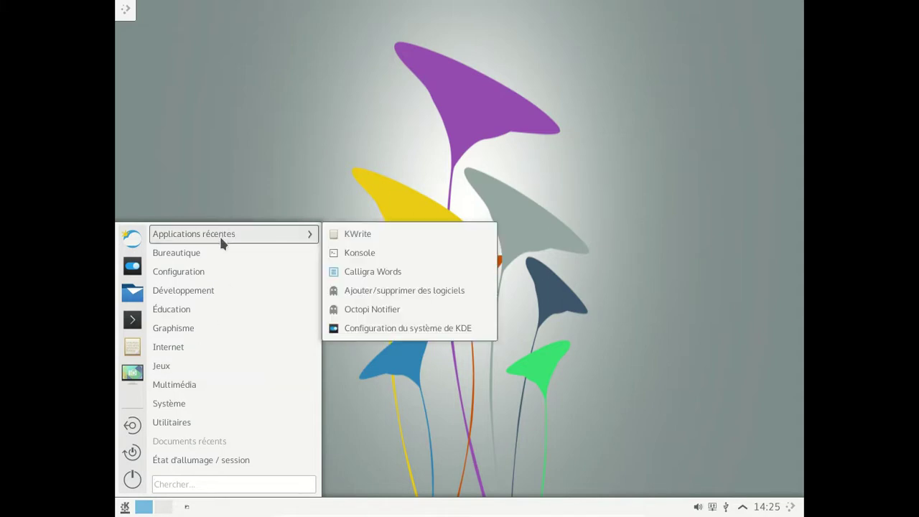
Step: Examine the application launcher's categories, from Bureautique and Graphisme to Utilitaires and the session options, and close the launcher
{"action": "mouse_move", "coordinate": [214, 253]}
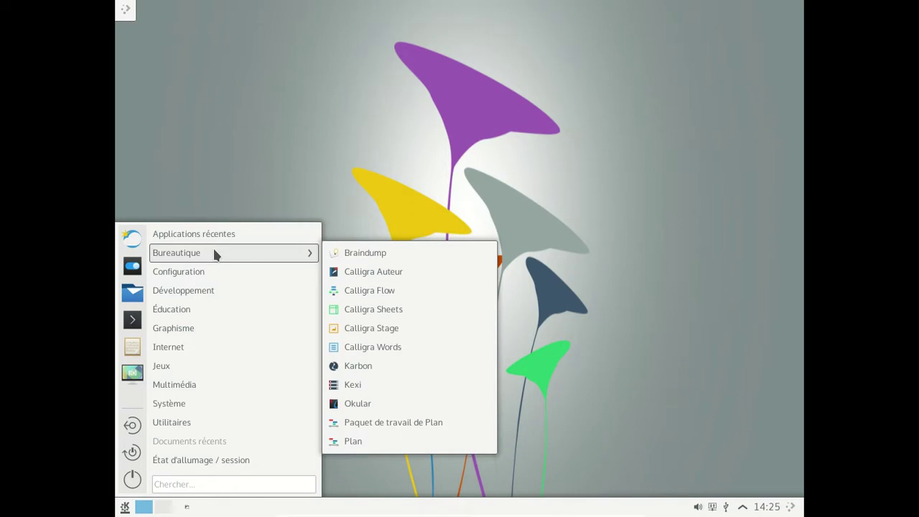
{"action": "mouse_move", "coordinate": [267, 270]}
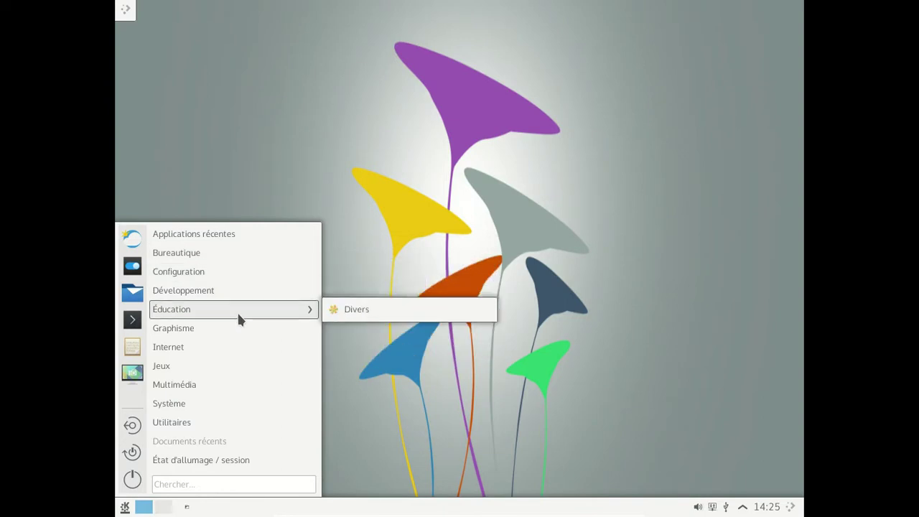
{"action": "mouse_move", "coordinate": [230, 329]}
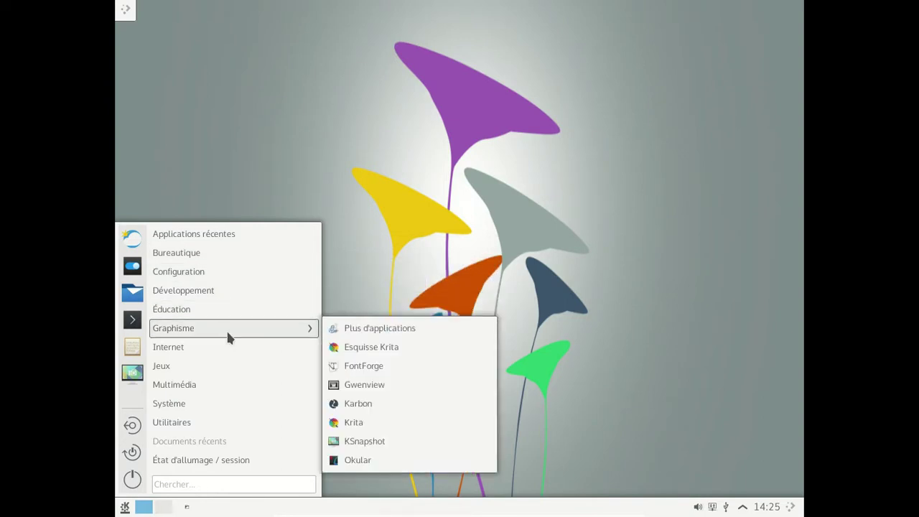
{"action": "mouse_move", "coordinate": [219, 356]}
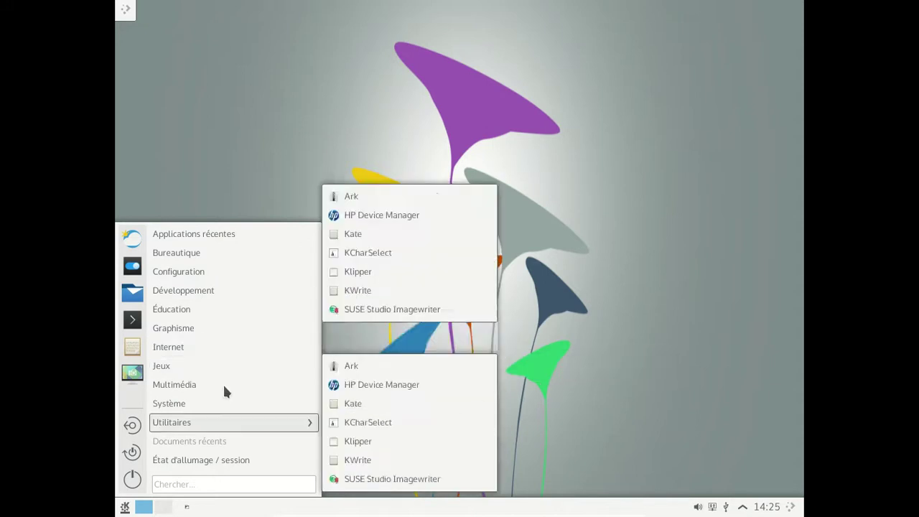
{"action": "mouse_move", "coordinate": [190, 392]}
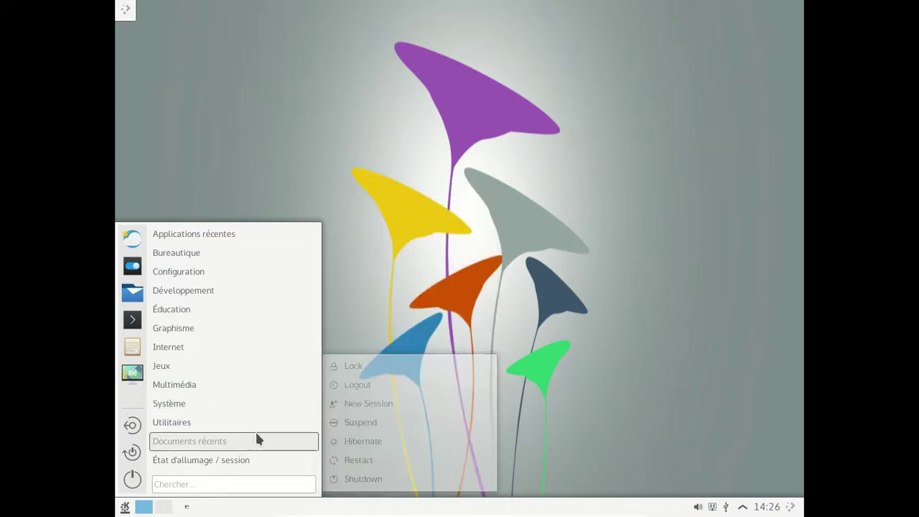
{"action": "mouse_move", "coordinate": [252, 430]}
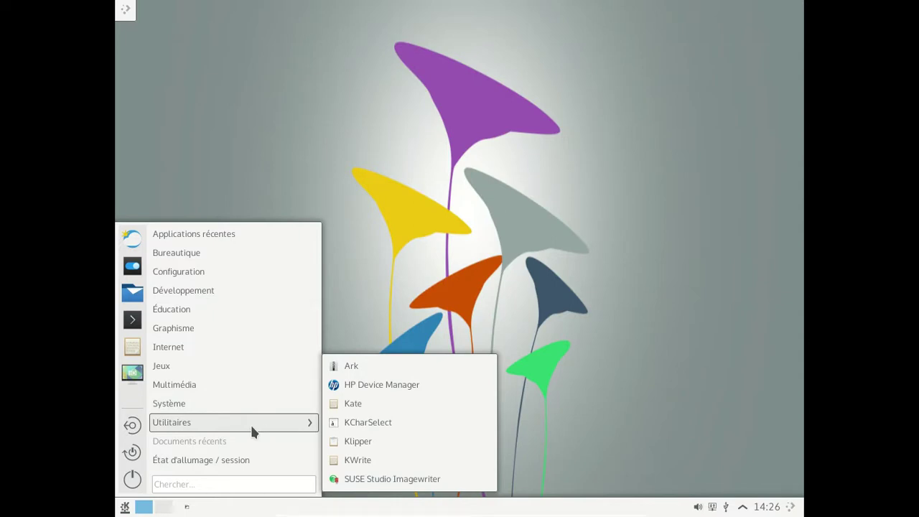
{"action": "mouse_move", "coordinate": [234, 309]}
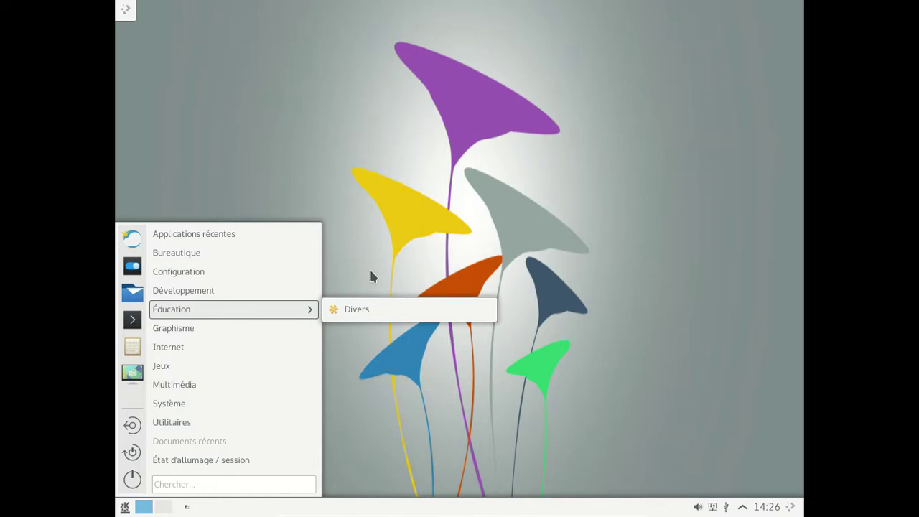
{"action": "left_click", "coordinate": [466, 239]}
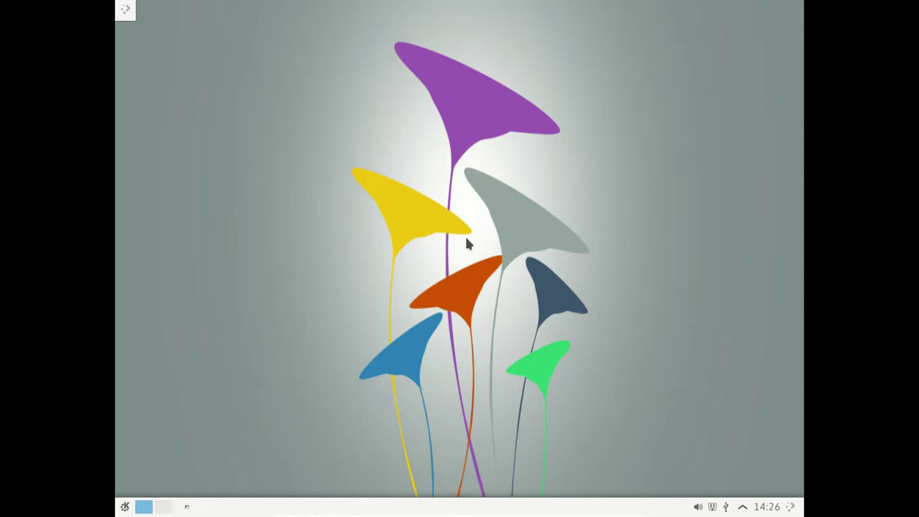
Step: Launch the Konsole terminal, move its window toward the screen centre, and view the À propos de KDE information
{"action": "left_click", "coordinate": [124, 507]}
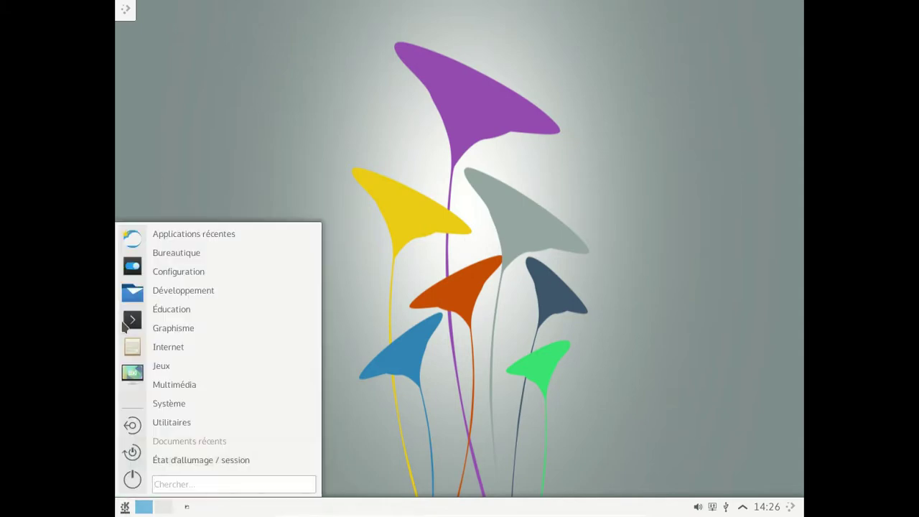
{"action": "key", "text": "Escape"}
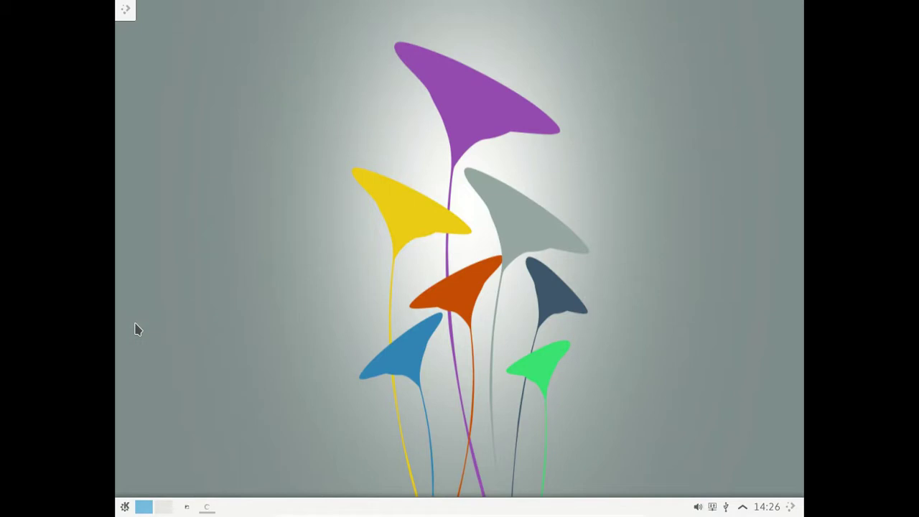
{"action": "key", "text": "F12"}
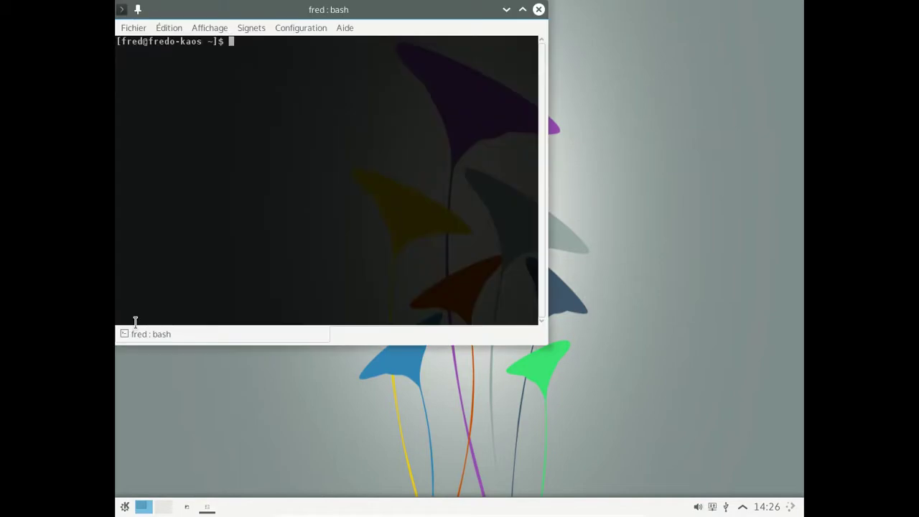
{"action": "double_click", "coordinate": [346, 14]}
{"action": "left_click", "coordinate": [477, 66]}
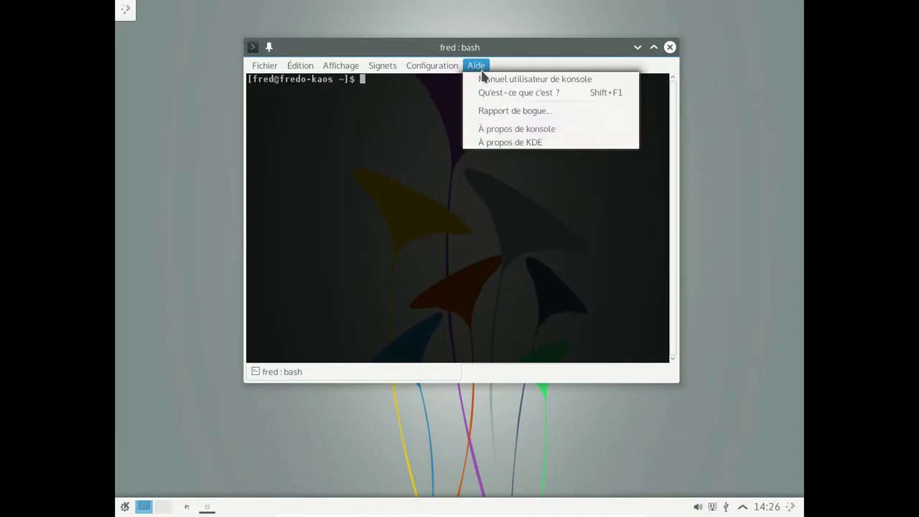
{"action": "left_click", "coordinate": [508, 143]}
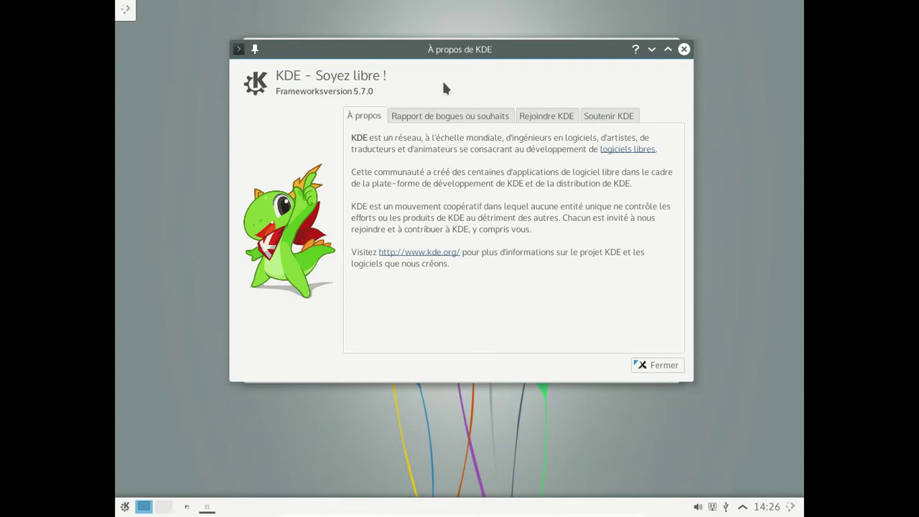
{"action": "left_click", "coordinate": [678, 367]}
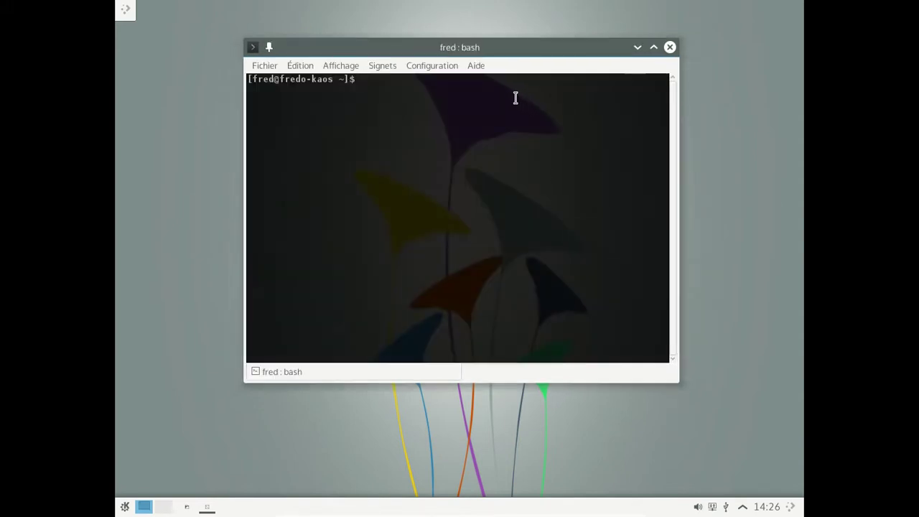
Step: View the À propos de Konsole version information and close the dialog
{"action": "left_click", "coordinate": [487, 69]}
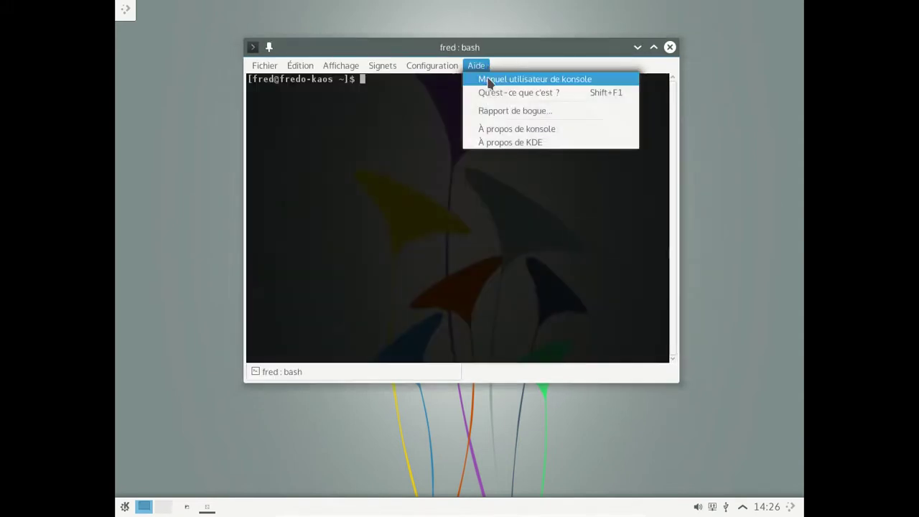
{"action": "left_click", "coordinate": [503, 134]}
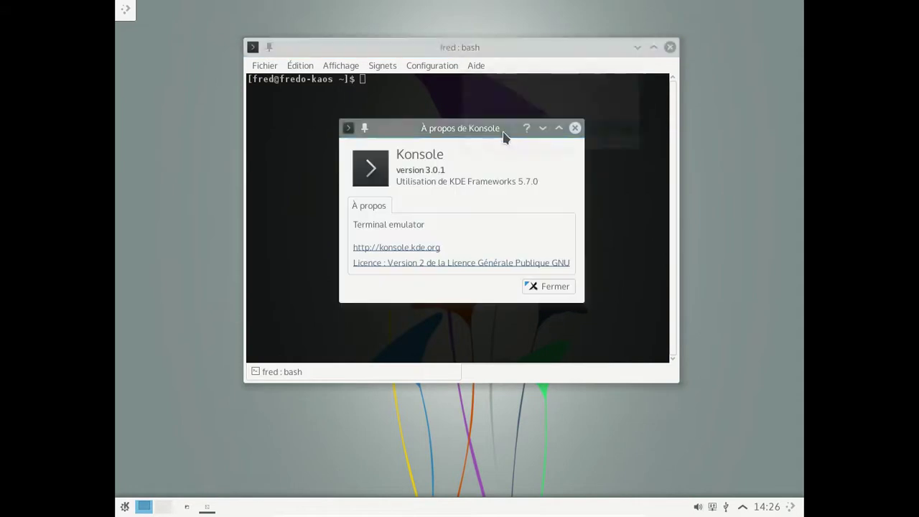
{"action": "left_click", "coordinate": [577, 127]}
Step: Run df -h in the terminal to check disk usage, and close the terminal window
{"action": "type", "text": "df -h"}
{"action": "key", "text": "Return"}
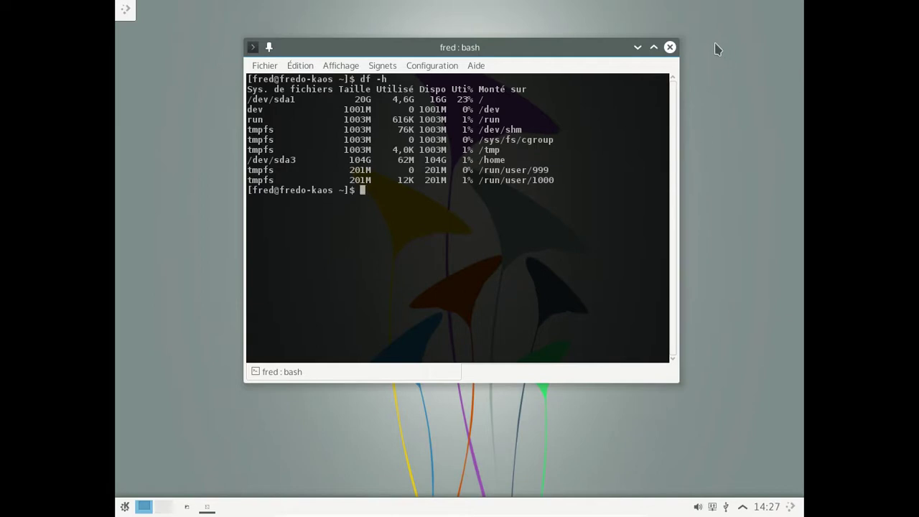
{"action": "left_click", "coordinate": [669, 48]}
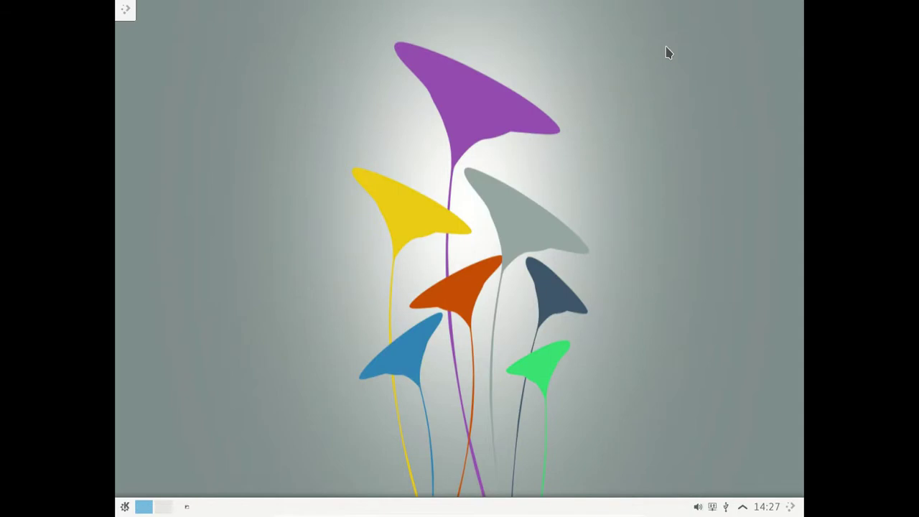
Step: Switch to the Dolphin file manager, move its window toward the screen centre, and view the À propos de Dolphin information
{"action": "left_click", "coordinate": [126, 507]}
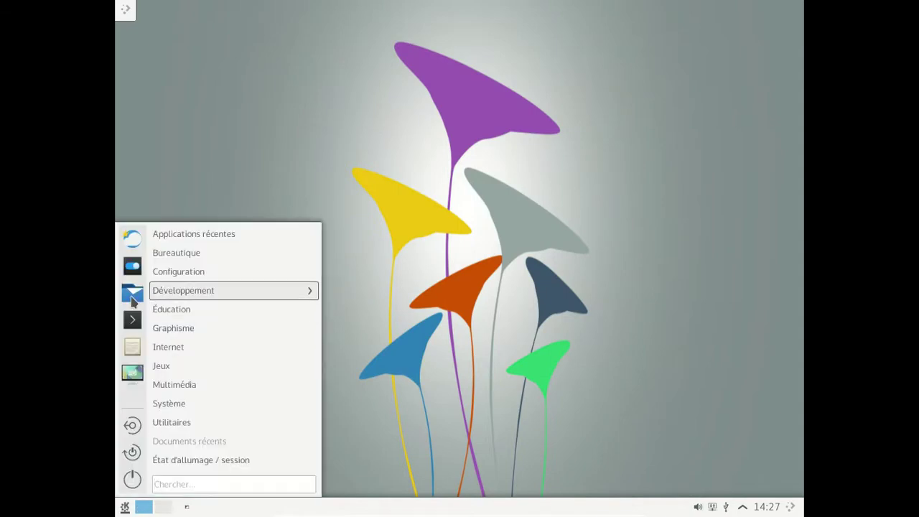
{"action": "left_click", "coordinate": [131, 298]}
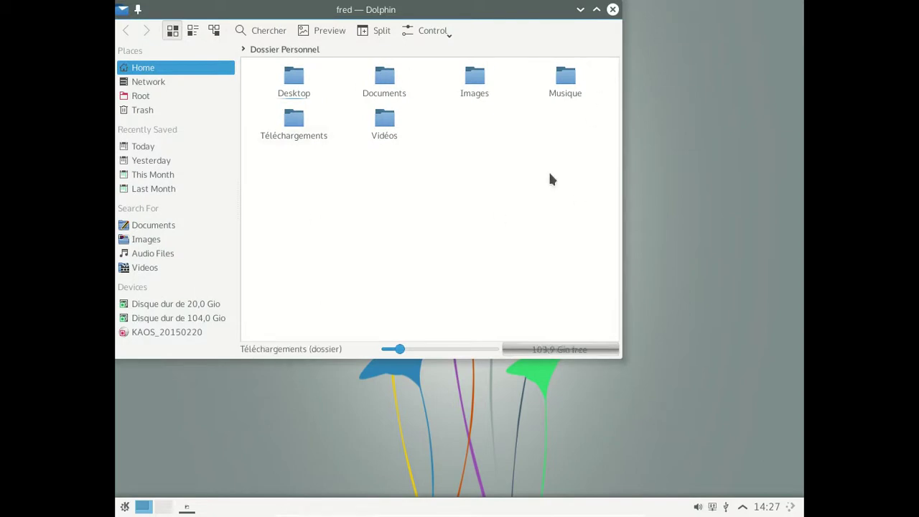
{"action": "left_click_drag", "start_coordinate": [495, 10], "coordinate": [552, 41]}
{"action": "left_click", "coordinate": [500, 61]}
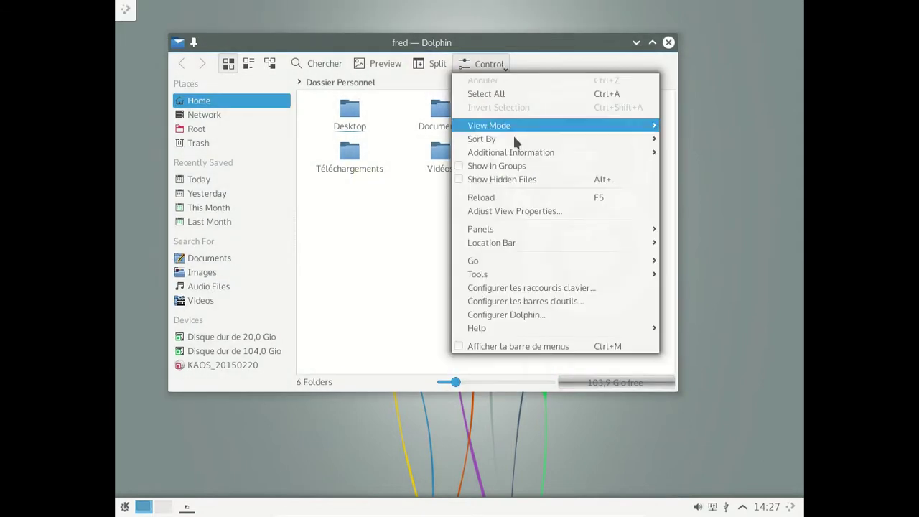
{"action": "mouse_move", "coordinate": [511, 330]}
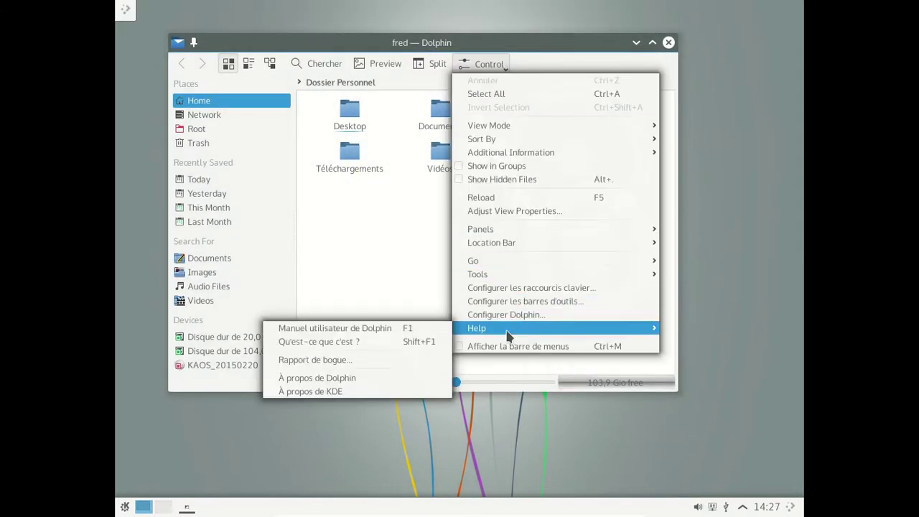
{"action": "left_click", "coordinate": [354, 382]}
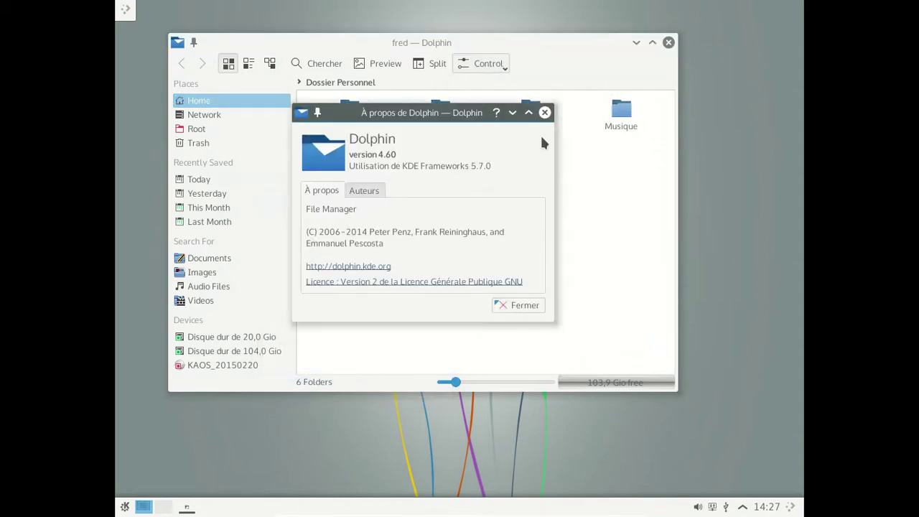
{"action": "left_click", "coordinate": [545, 113]}
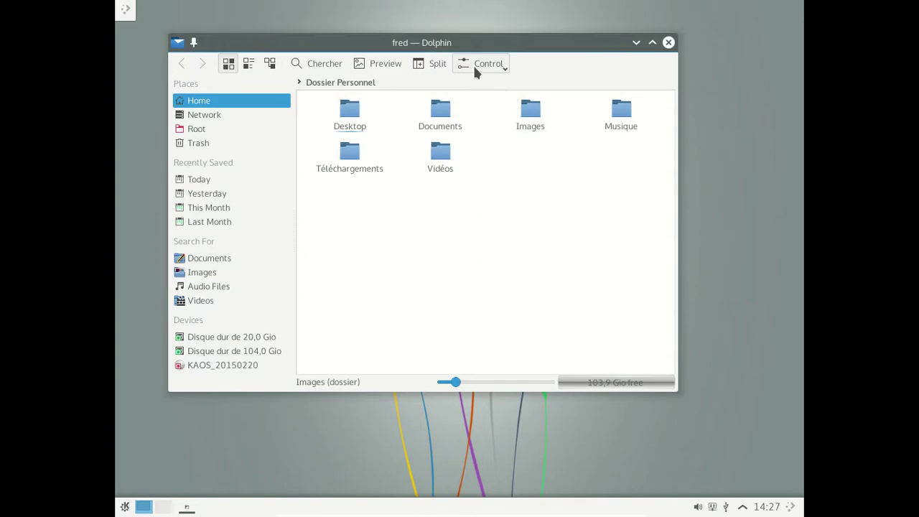
Step: View the À propos de KDE information from Dolphin, and close the dialog and the file manager
{"action": "left_click", "coordinate": [479, 63]}
{"action": "mouse_move", "coordinate": [529, 330]}
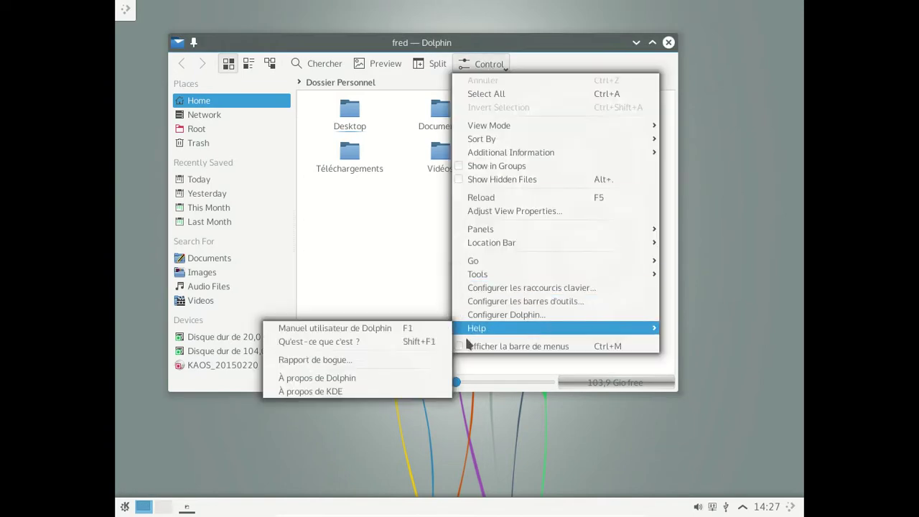
{"action": "left_click", "coordinate": [381, 392]}
{"action": "left_click", "coordinate": [603, 369]}
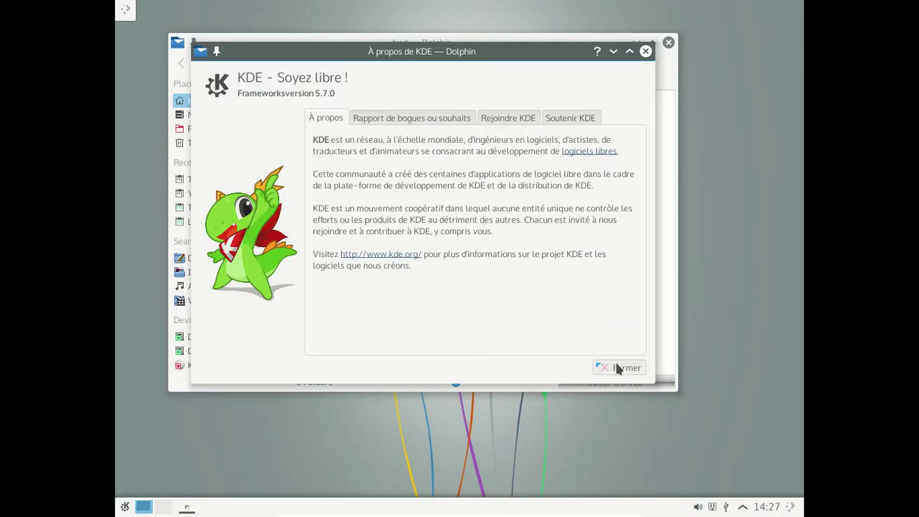
{"action": "left_click", "coordinate": [668, 44]}
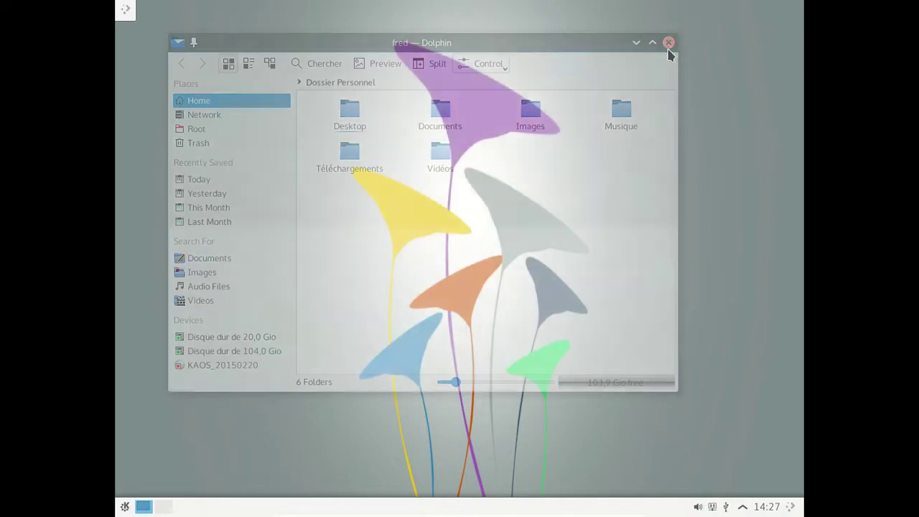
Step: Launch Calligra Words from the recent applications, view its About KDE platform information, and close the dialog
{"action": "left_click", "coordinate": [126, 507]}
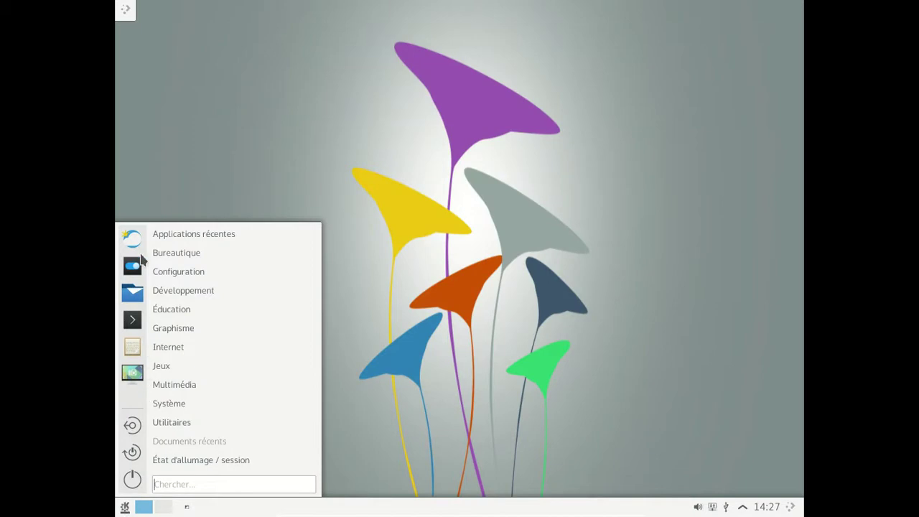
{"action": "mouse_move", "coordinate": [169, 347]}
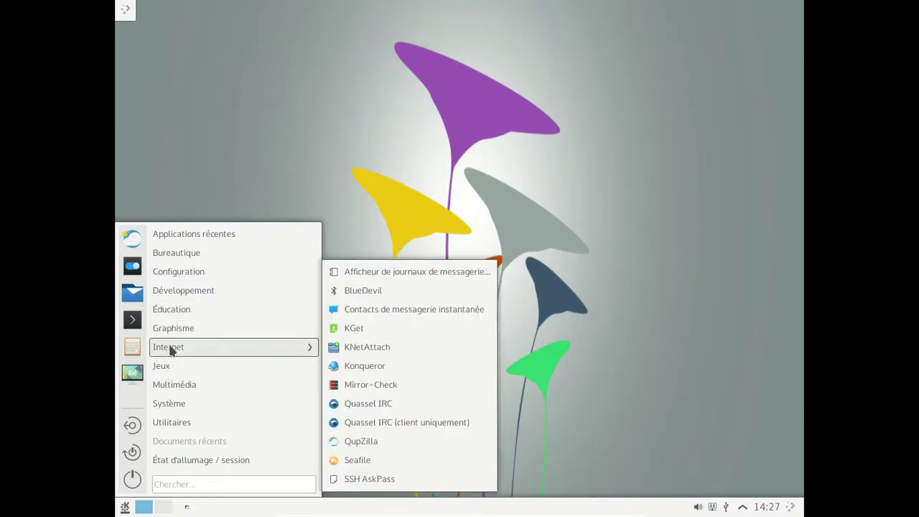
{"action": "mouse_move", "coordinate": [215, 234]}
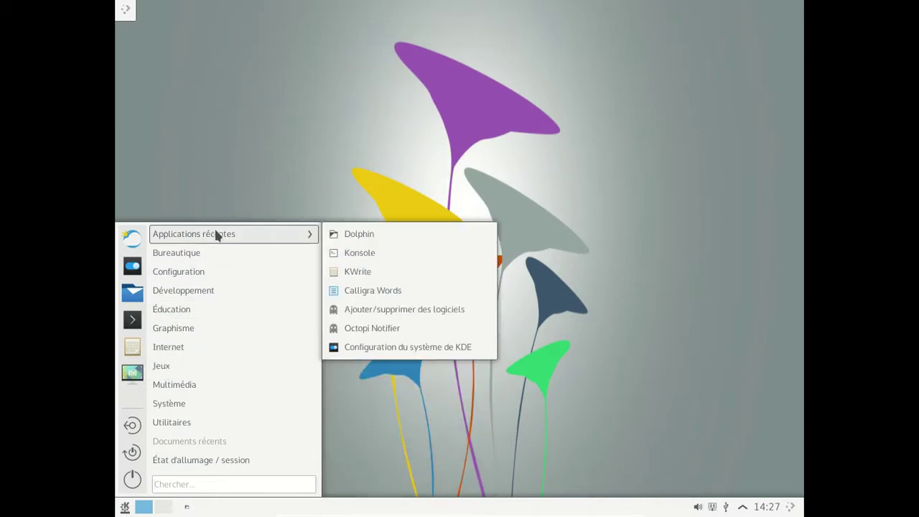
{"action": "left_click", "coordinate": [381, 291]}
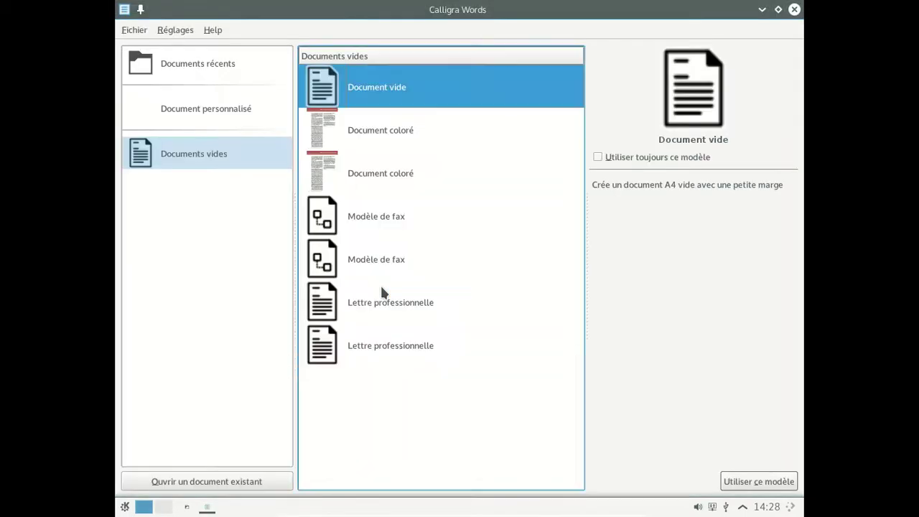
{"action": "left_click", "coordinate": [213, 30]}
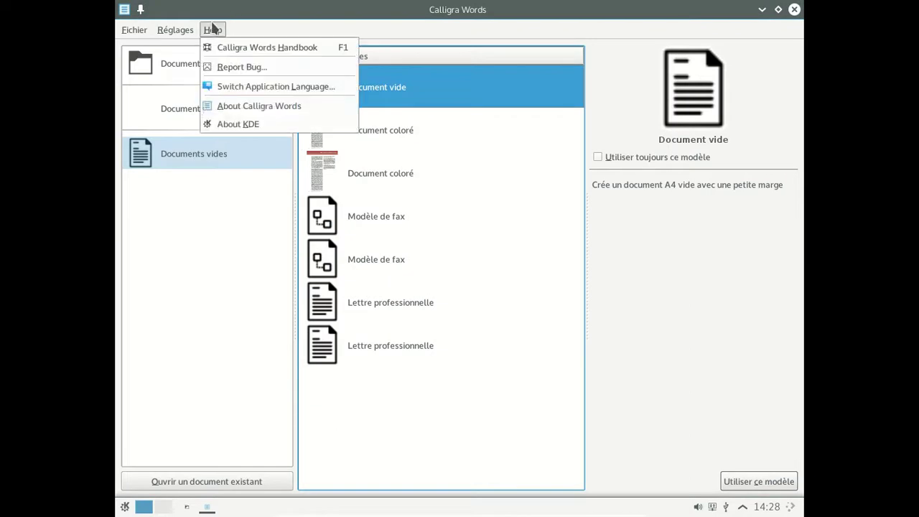
{"action": "left_click", "coordinate": [239, 123]}
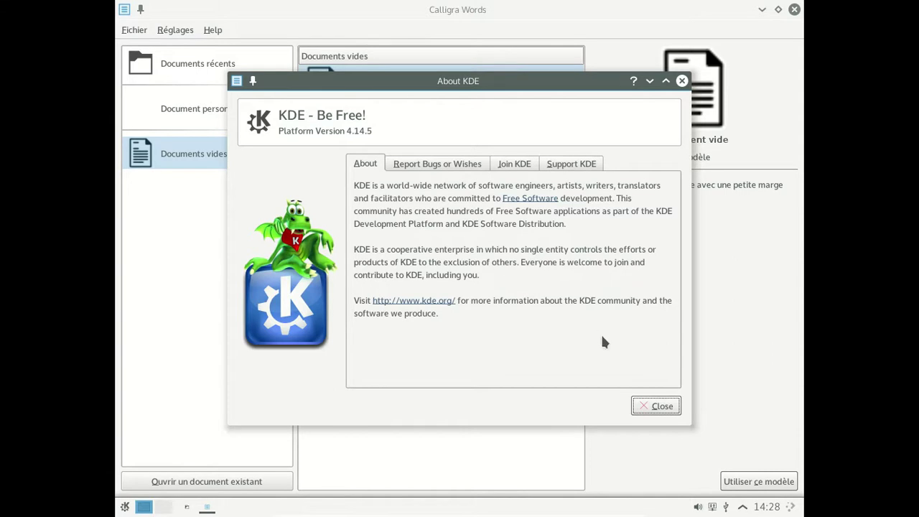
{"action": "left_click", "coordinate": [656, 406]}
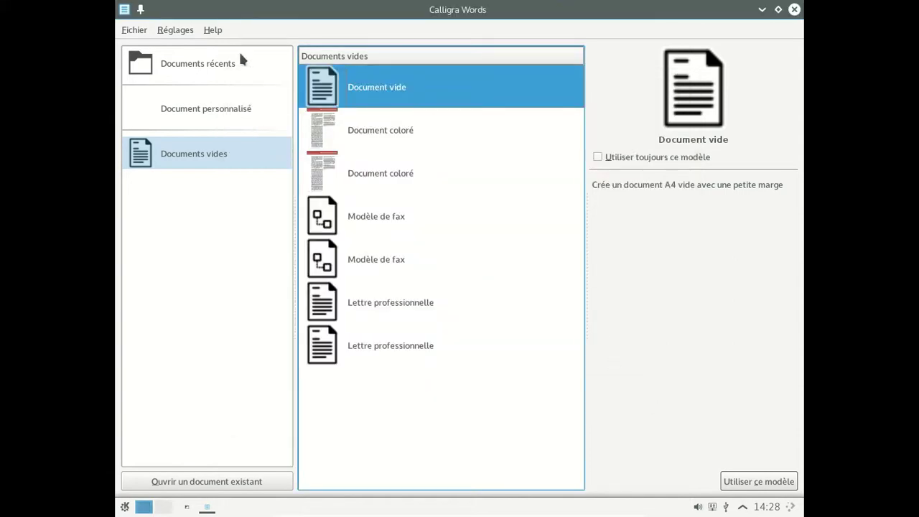
Step: View the About Calligra Words version information, and close the dialog
{"action": "left_click", "coordinate": [214, 33]}
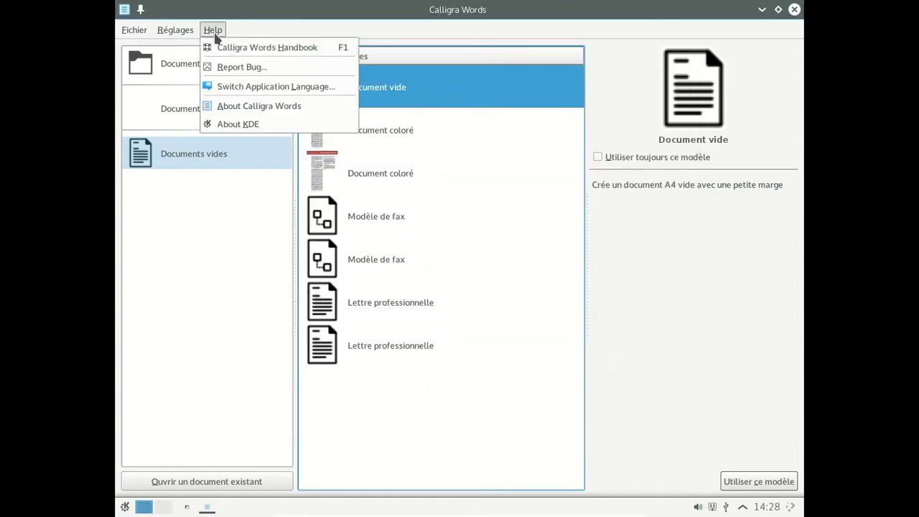
{"action": "left_click", "coordinate": [244, 107]}
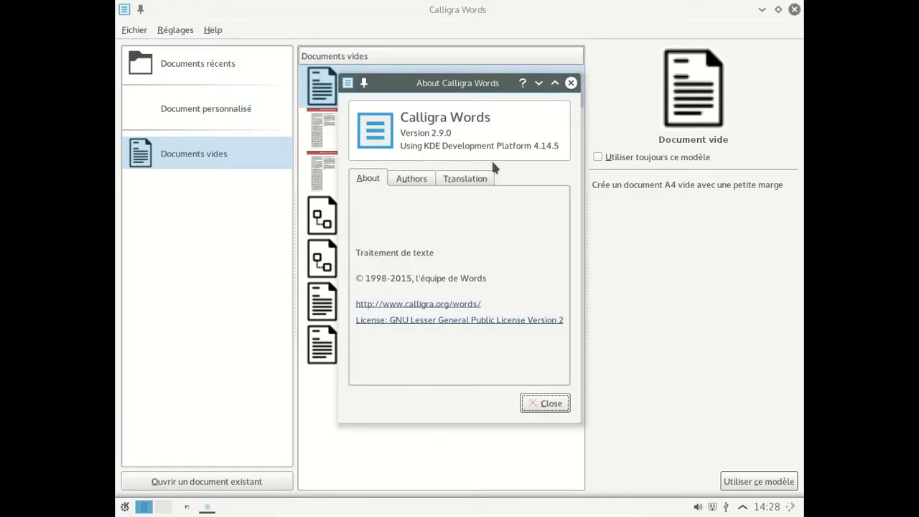
{"action": "left_click", "coordinate": [549, 403]}
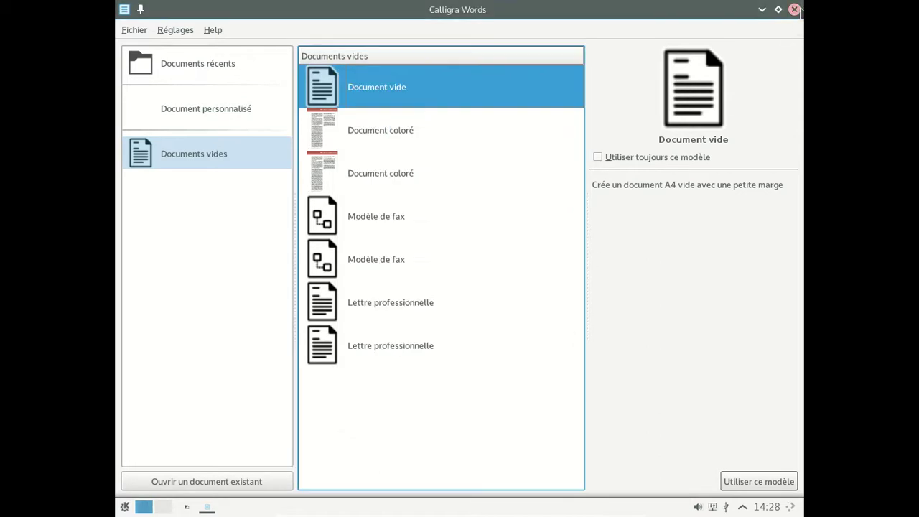
Step: Create a blank document from the Document vide template, and close Calligra Words
{"action": "left_click", "coordinate": [749, 482]}
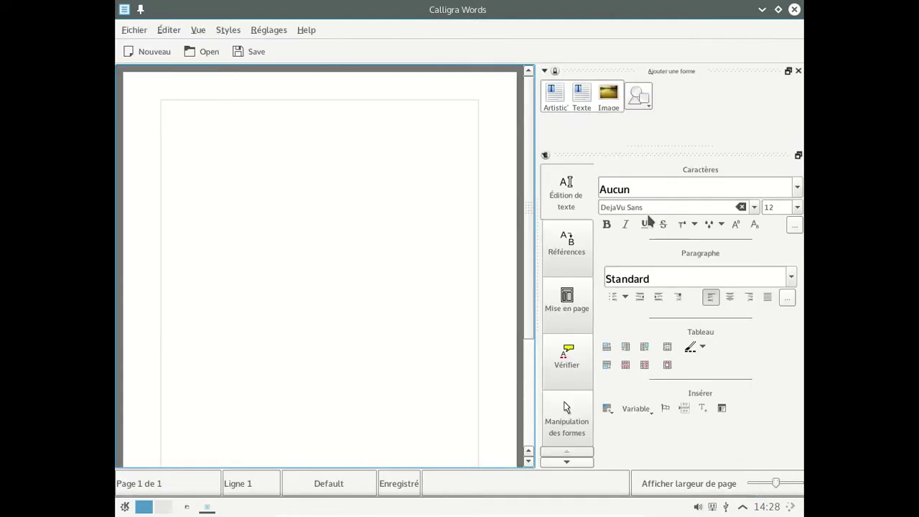
{"action": "left_click", "coordinate": [793, 9]}
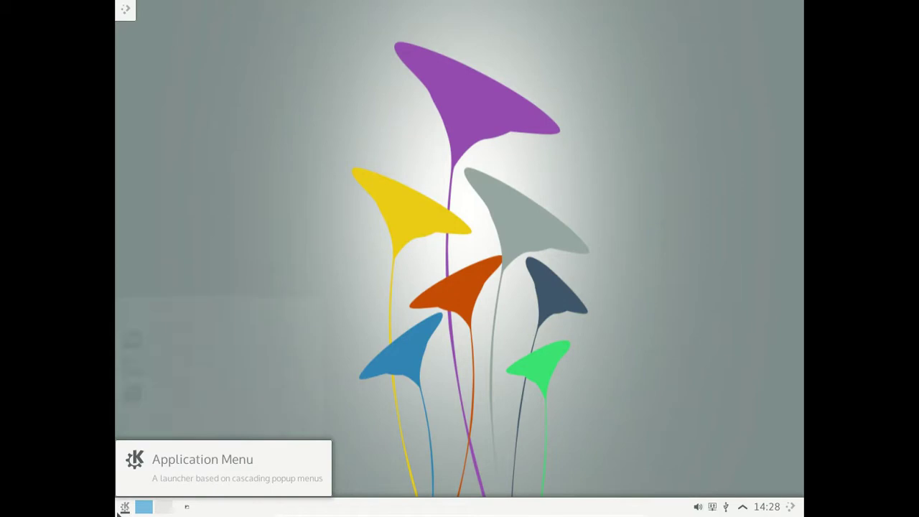
Step: Launch Jeux de cartes from the games category, view its À propos de KDE information, and close the game and the launch error
{"action": "left_click", "coordinate": [119, 508]}
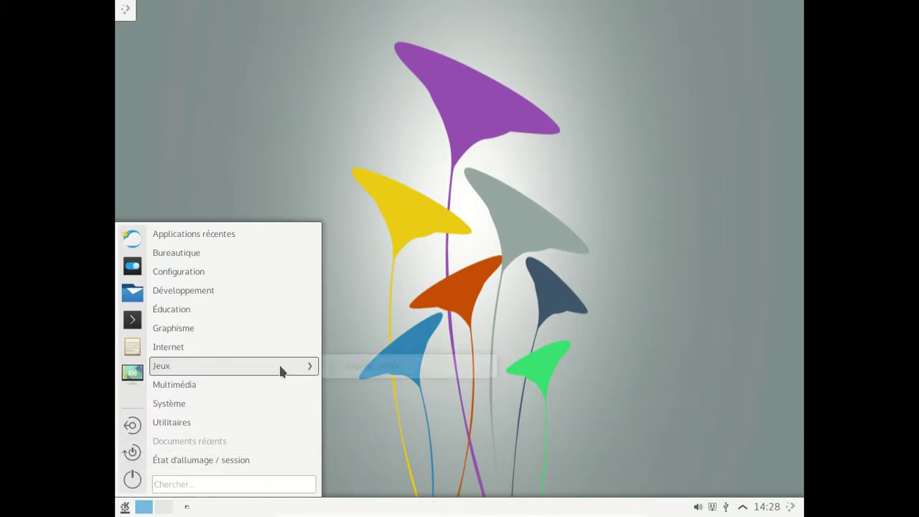
{"action": "mouse_move", "coordinate": [280, 368]}
{"action": "mouse_move", "coordinate": [373, 368]}
{"action": "left_click", "coordinate": [533, 369]}
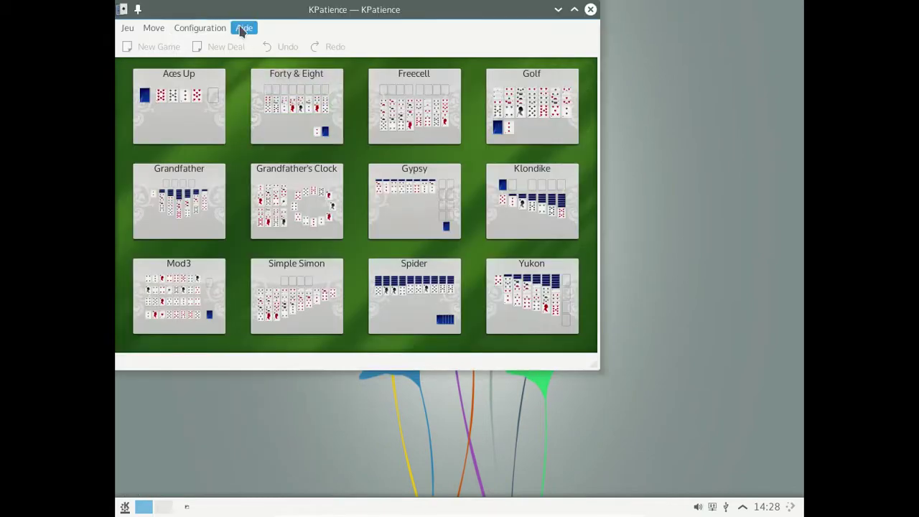
{"action": "left_click", "coordinate": [242, 29]}
{"action": "left_click", "coordinate": [266, 116]}
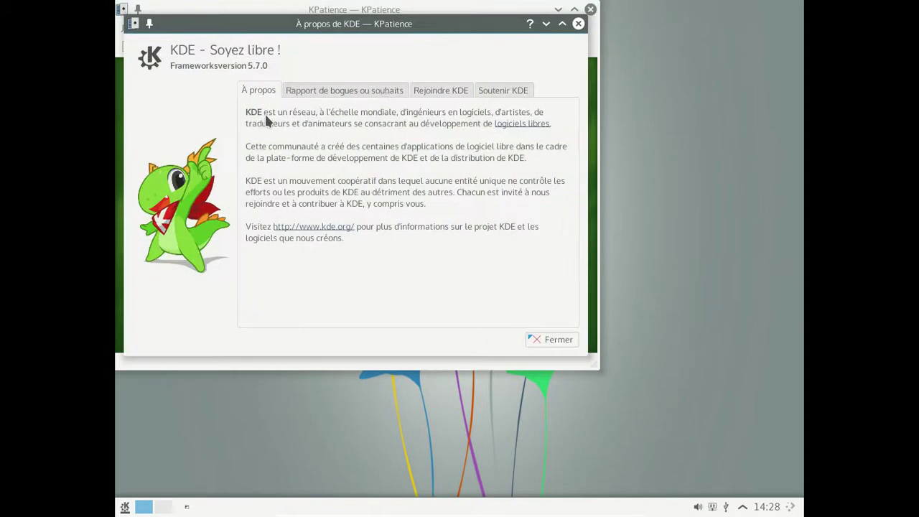
{"action": "left_click", "coordinate": [578, 23]}
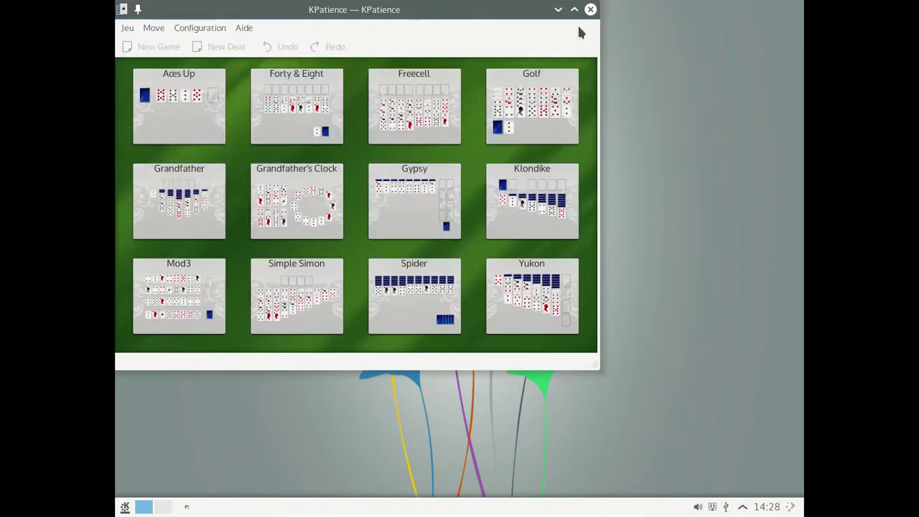
{"action": "left_click", "coordinate": [590, 9]}
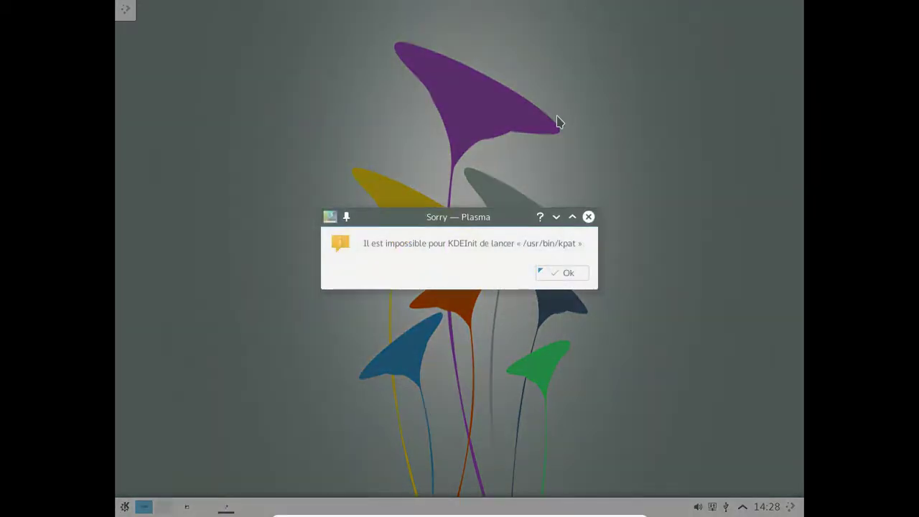
{"action": "left_click", "coordinate": [577, 277]}
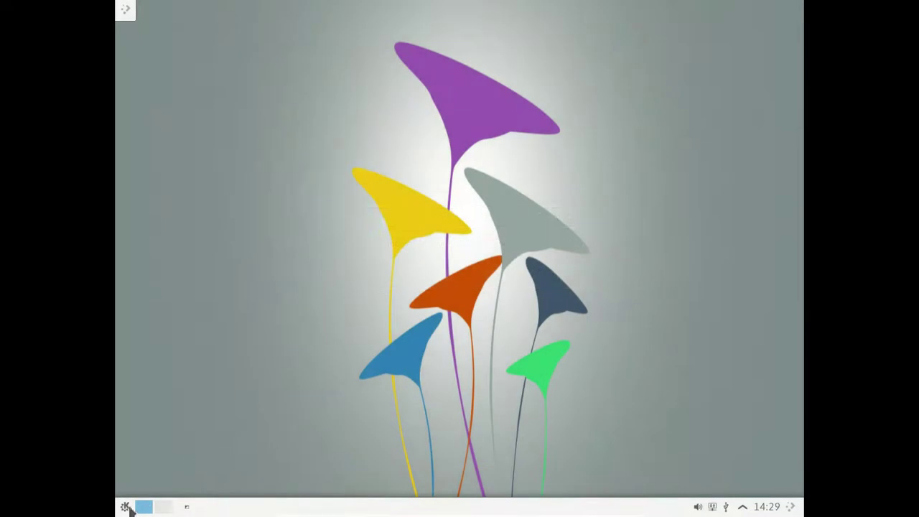
Step: Launch the QupZilla browser from the Internet applications, view its À propos de QupZilla information, and close the dialog
{"action": "left_click", "coordinate": [125, 507]}
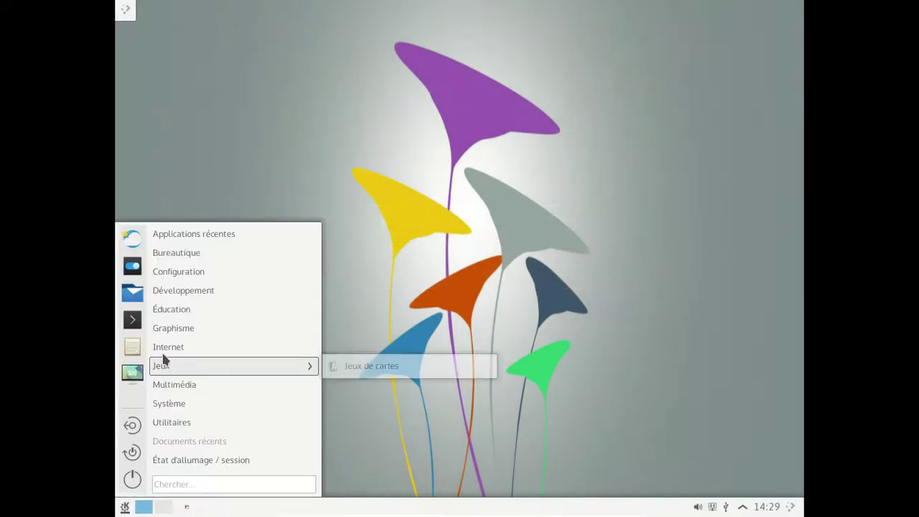
{"action": "mouse_move", "coordinate": [164, 354]}
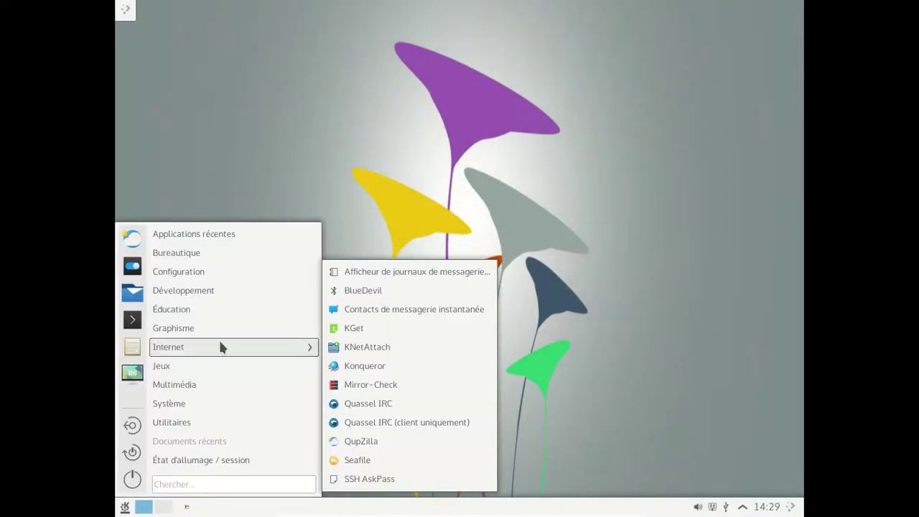
{"action": "left_click", "coordinate": [359, 446]}
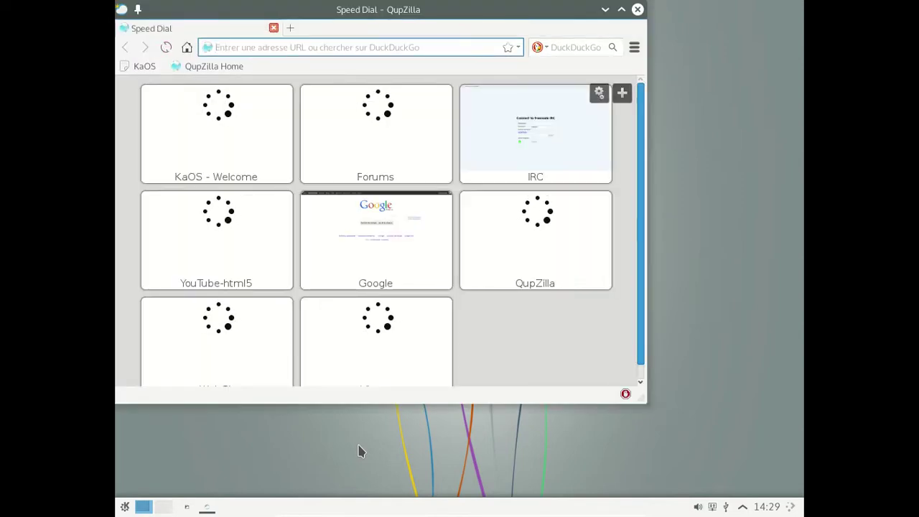
{"action": "left_click", "coordinate": [634, 47]}
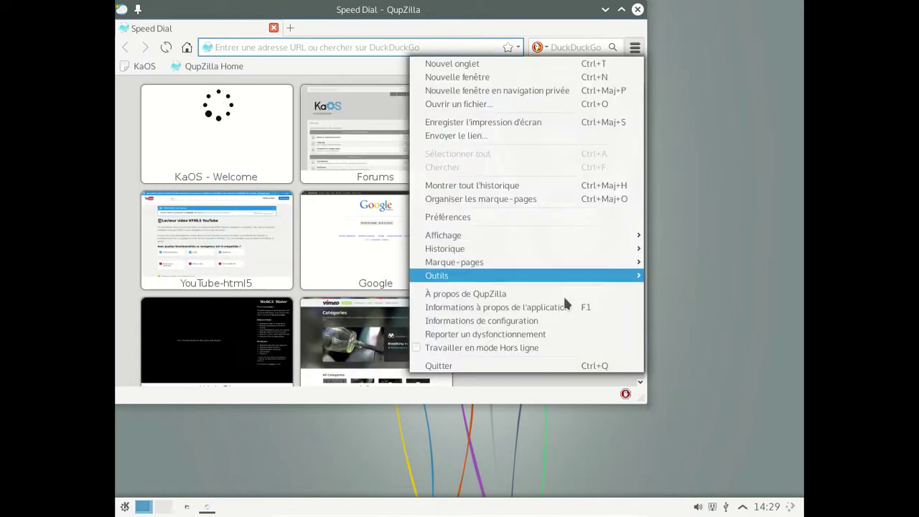
{"action": "left_click", "coordinate": [543, 294]}
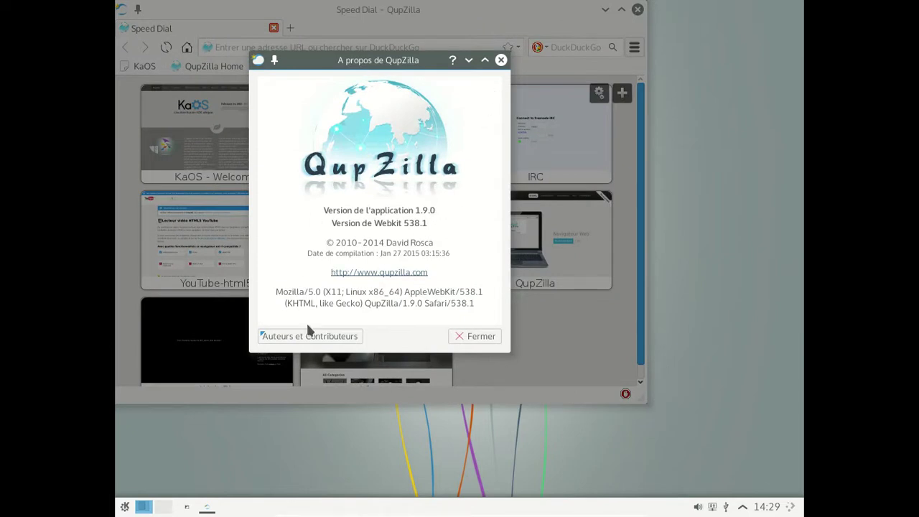
{"action": "left_click", "coordinate": [466, 342]}
Step: Look through QupZilla's available commands, and close the browser
{"action": "left_click", "coordinate": [635, 46]}
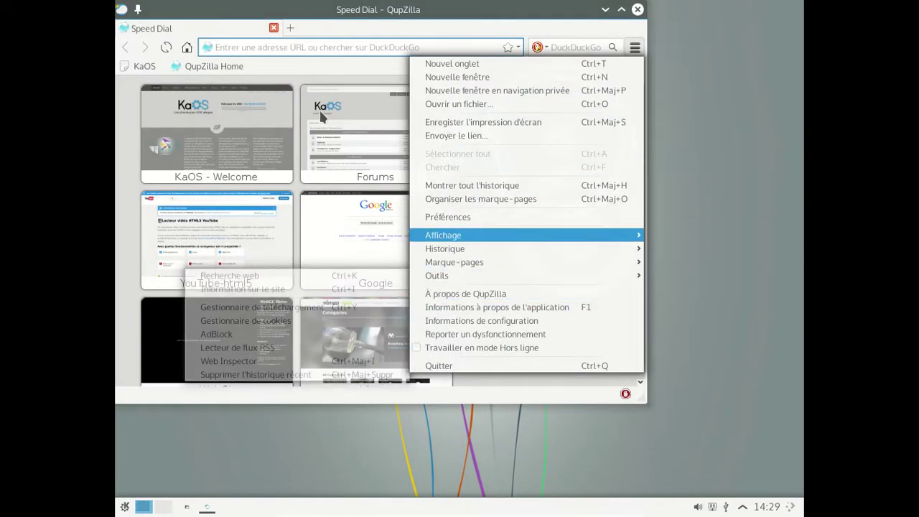
{"action": "left_click", "coordinate": [310, 84]}
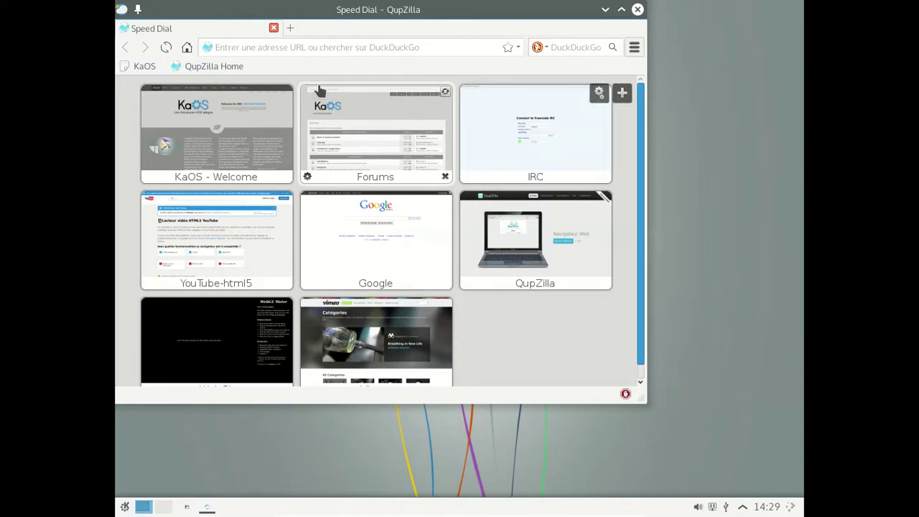
{"action": "left_click", "coordinate": [638, 10]}
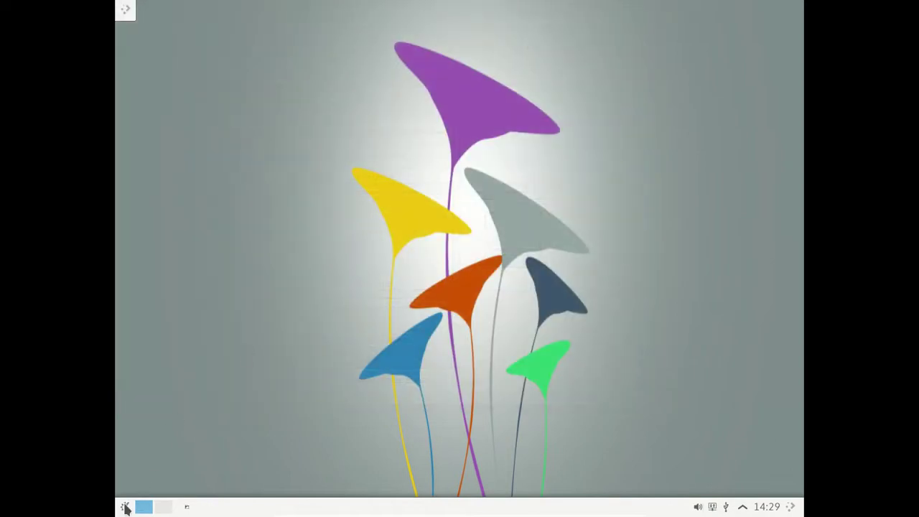
Step: Launch Configuration du système, view its À propos de Configuration du système information, and close the dialog
{"action": "left_click", "coordinate": [125, 508]}
{"action": "mouse_move", "coordinate": [175, 343]}
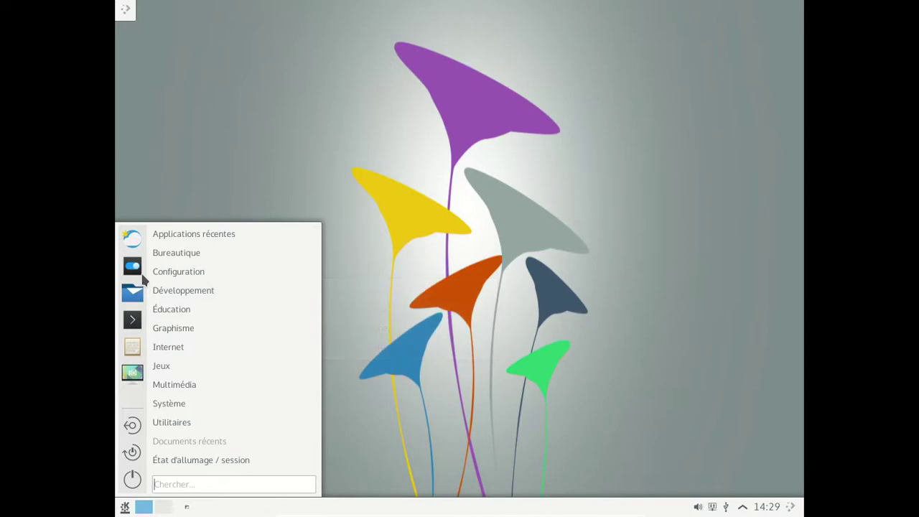
{"action": "mouse_move", "coordinate": [166, 279]}
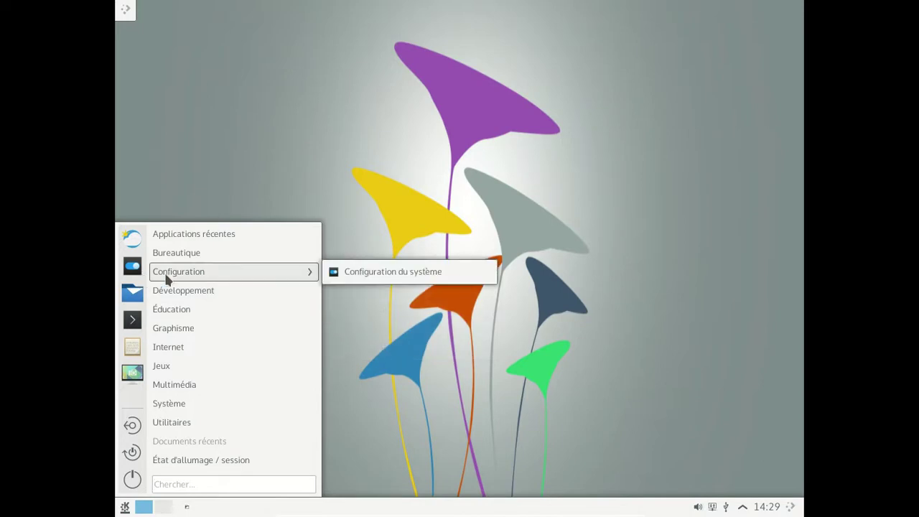
{"action": "left_click", "coordinate": [370, 275]}
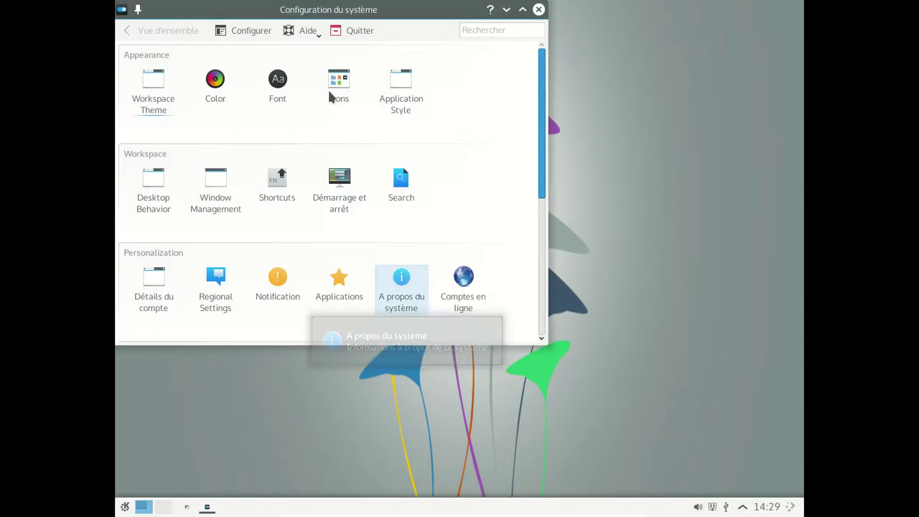
{"action": "left_click", "coordinate": [317, 30]}
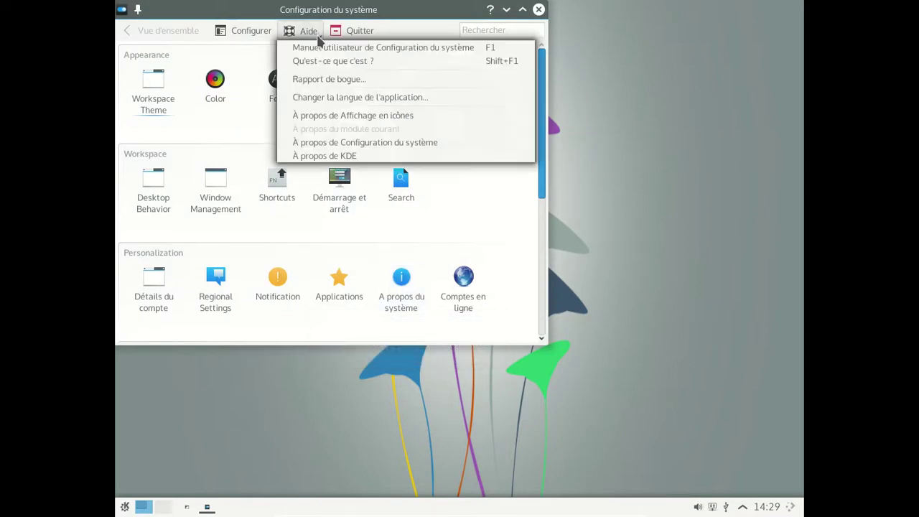
{"action": "left_click", "coordinate": [346, 144]}
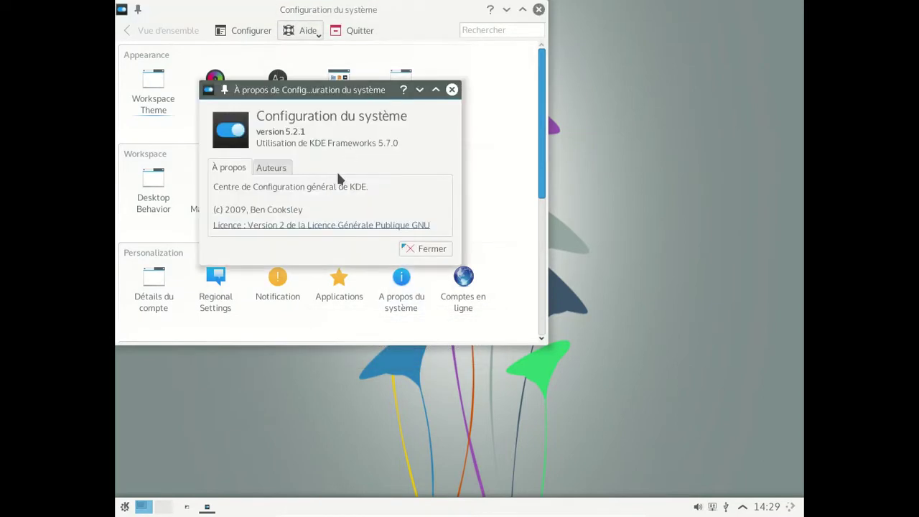
{"action": "left_click", "coordinate": [452, 89]}
Step: View the À propos de KDE information from Configuration du système, and close the dialog
{"action": "left_click", "coordinate": [311, 34]}
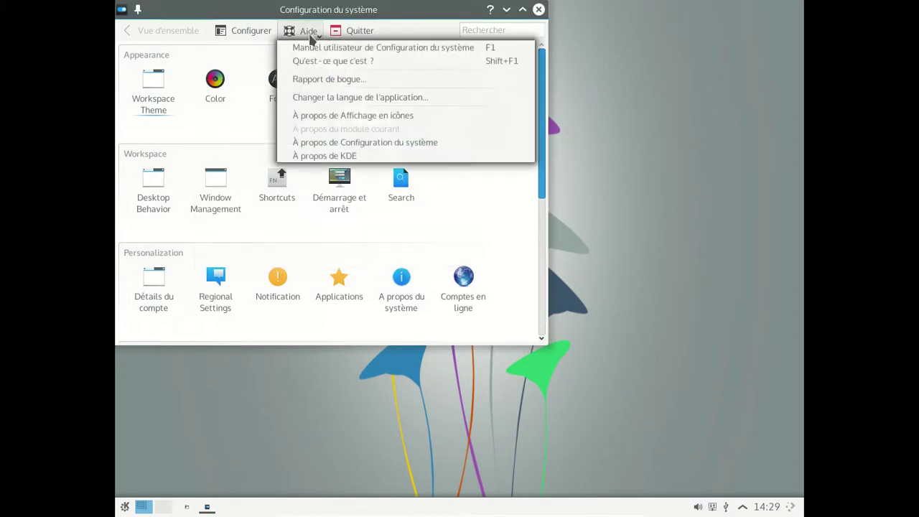
{"action": "left_click", "coordinate": [330, 157]}
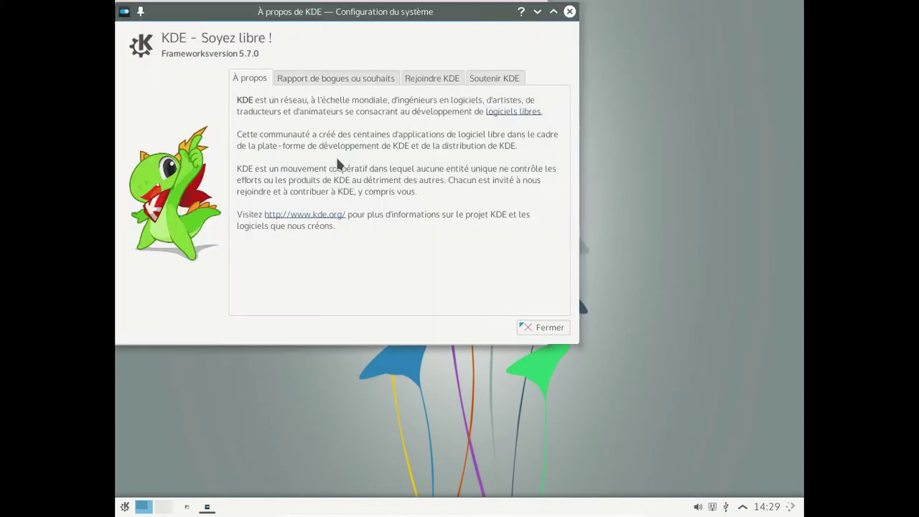
{"action": "left_click", "coordinate": [569, 12]}
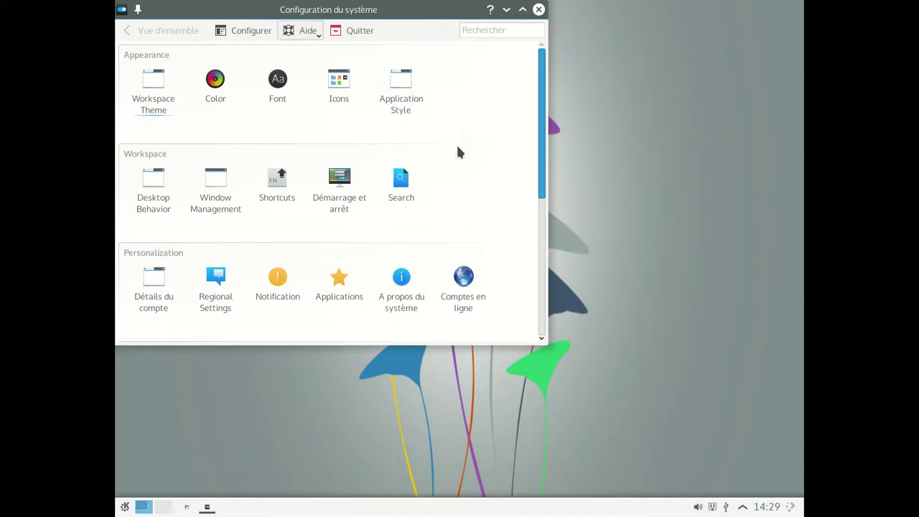
Step: Review the software and hardware details in the A propos du système module, and close Configuration du système
{"action": "scroll", "coordinate": [463, 158], "scroll_direction": "down", "scroll_amount": 2}
{"action": "left_click", "coordinate": [381, 212]}
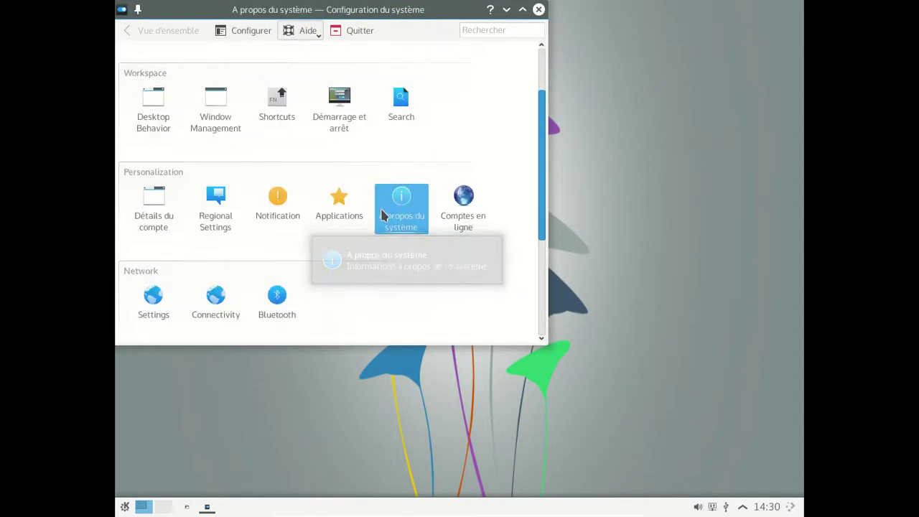
{"action": "scroll", "coordinate": [522, 190], "scroll_direction": "down", "scroll_amount": 1}
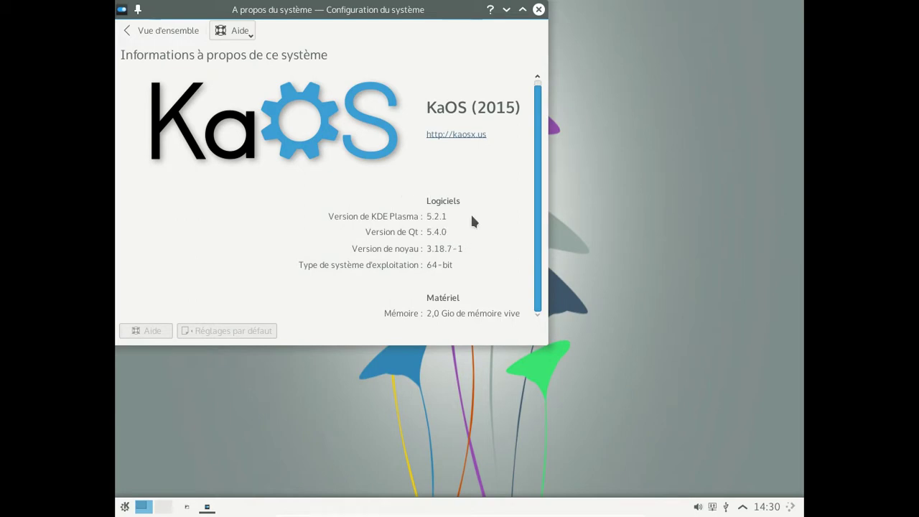
{"action": "scroll", "coordinate": [495, 244], "scroll_direction": "up", "scroll_amount": 1}
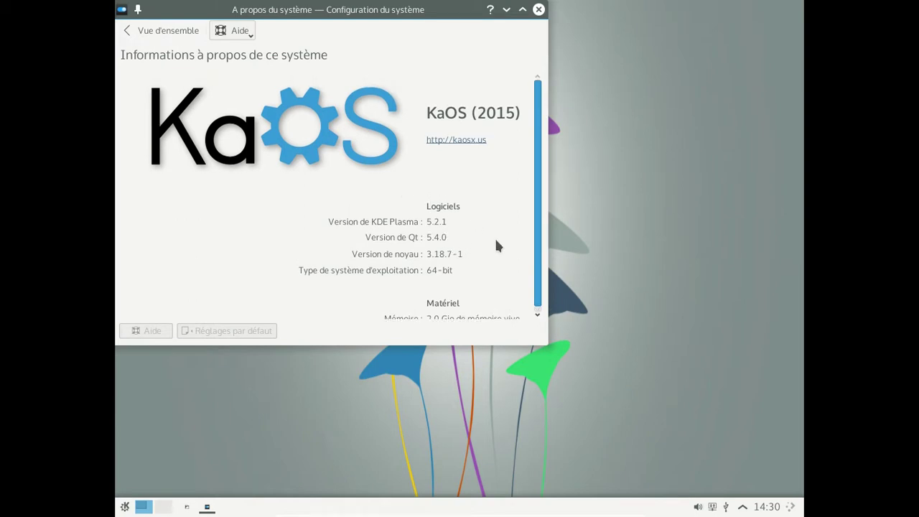
{"action": "left_click", "coordinate": [539, 10]}
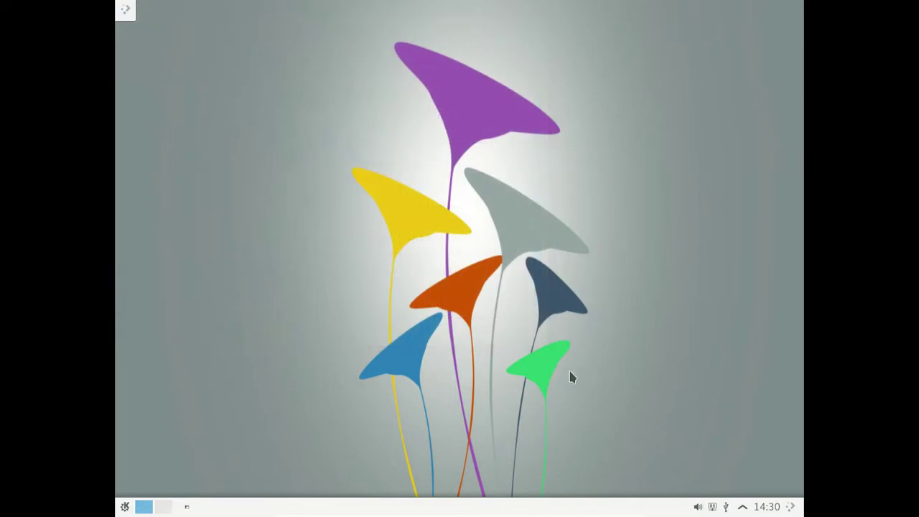
Step: Launch K3b from the Multimédia applications, and dismiss its system configuration problems dialog
{"action": "left_click", "coordinate": [125, 506]}
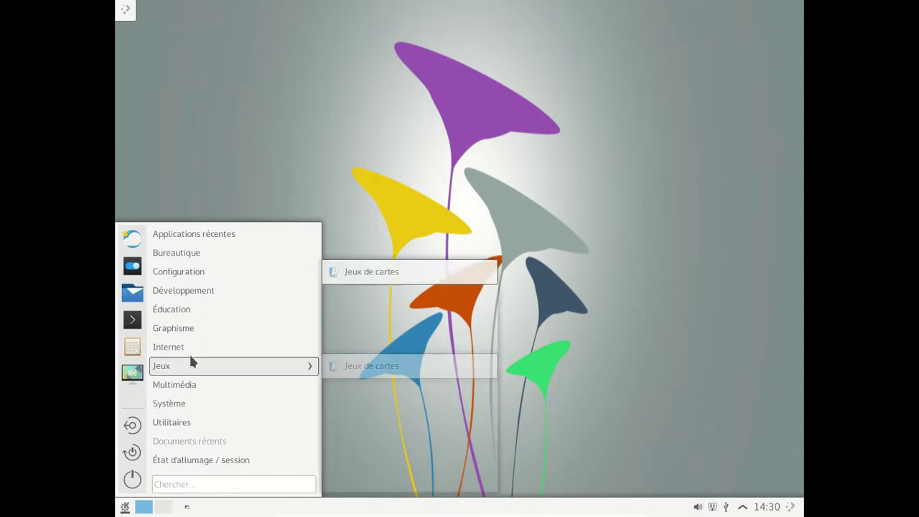
{"action": "mouse_move", "coordinate": [190, 391]}
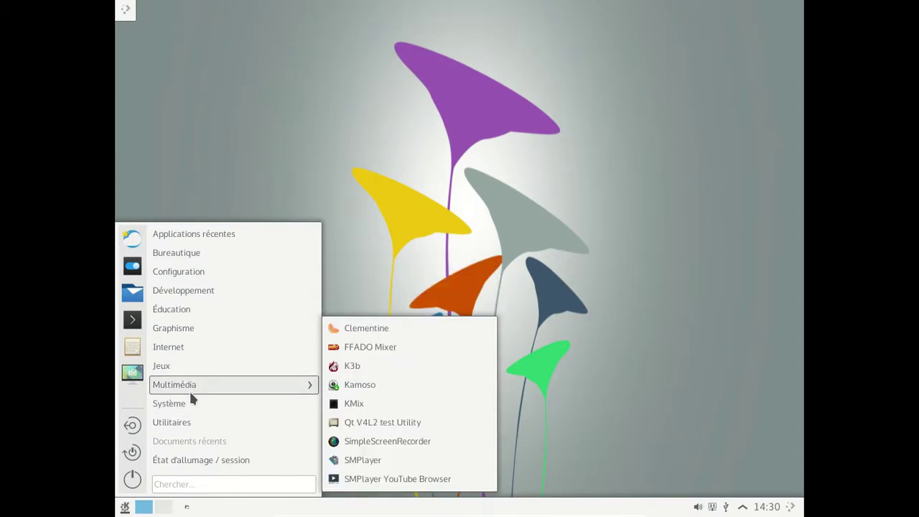
{"action": "left_click", "coordinate": [379, 367]}
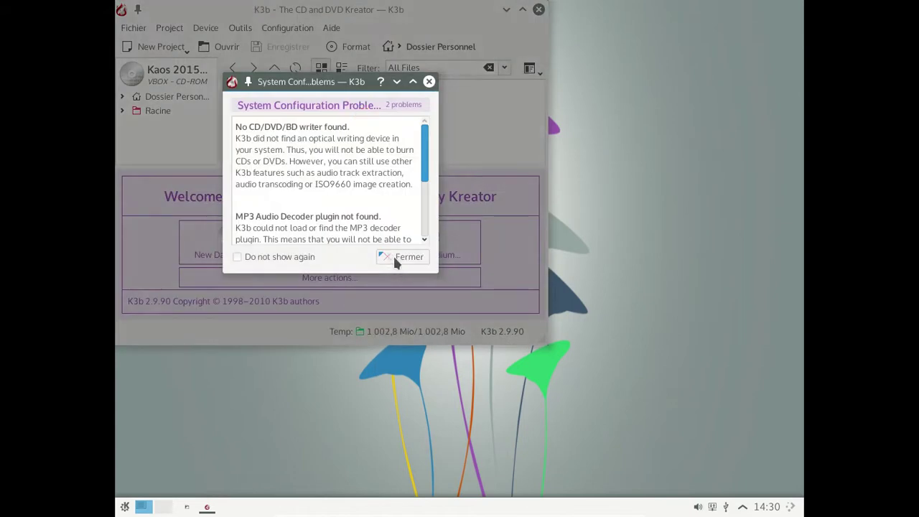
{"action": "left_click", "coordinate": [394, 260]}
Step: View the À propos de KDE information from K3b, and close both the dialog and K3b
{"action": "left_click", "coordinate": [331, 27]}
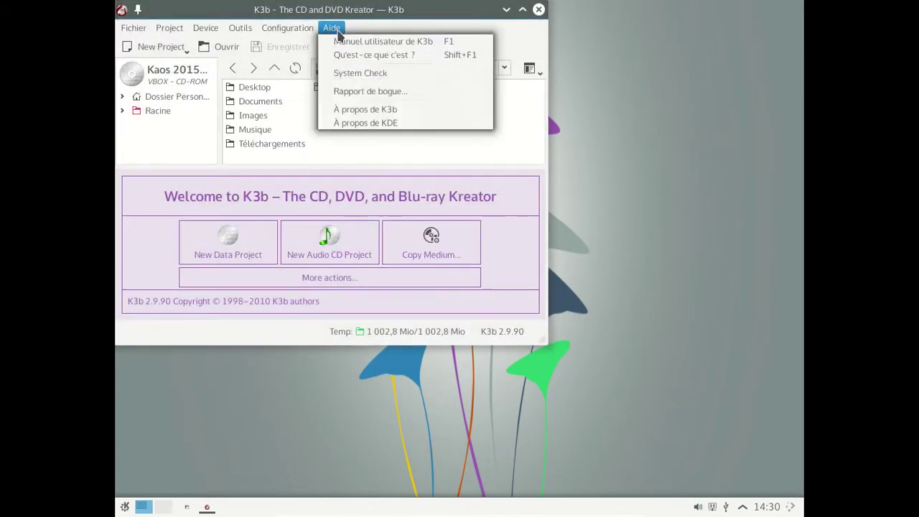
{"action": "left_click", "coordinate": [366, 122]}
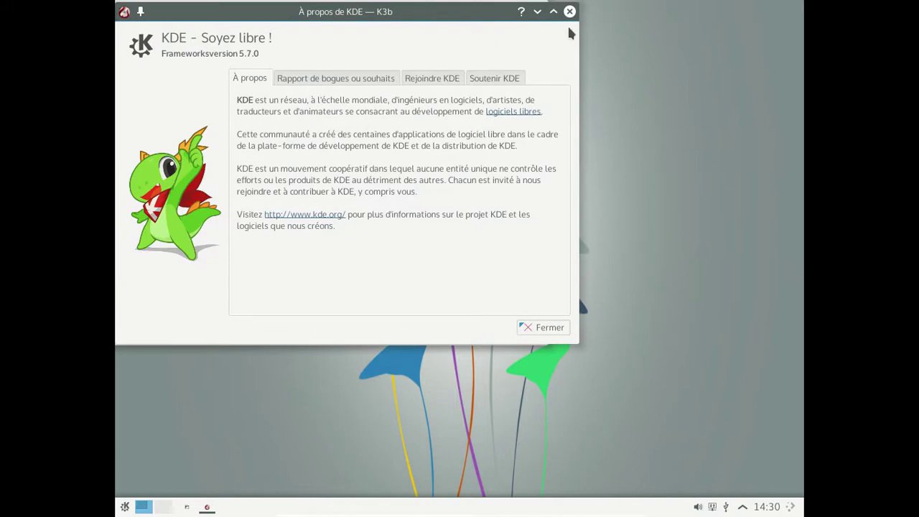
{"action": "left_click", "coordinate": [569, 11]}
{"action": "left_click", "coordinate": [540, 10]}
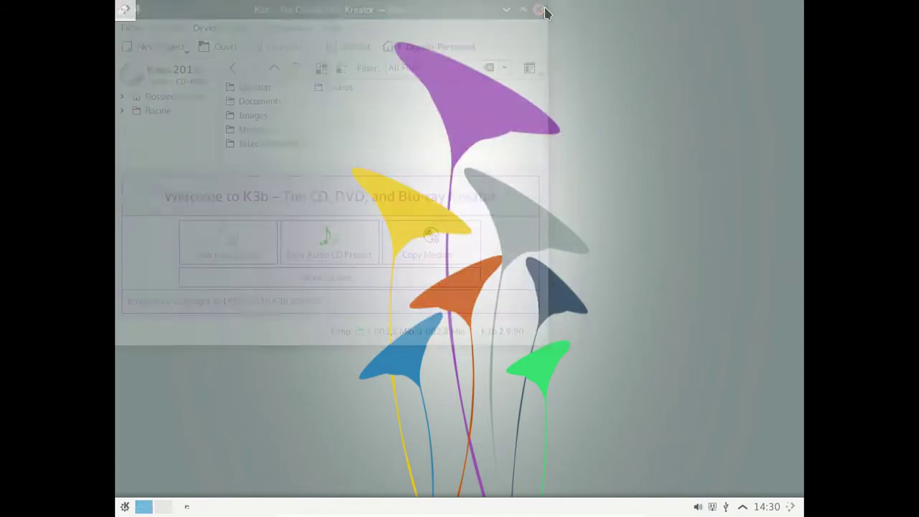
Step: Launch Ajouter/supprimer des logiciels from the Système applications, view Octopi's version information, and close the dialog
{"action": "left_click", "coordinate": [125, 507]}
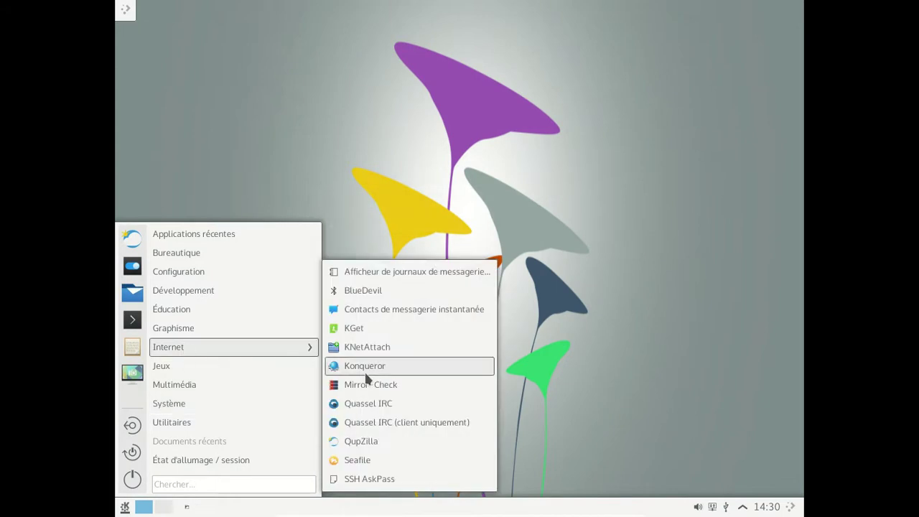
{"action": "mouse_move", "coordinate": [206, 408]}
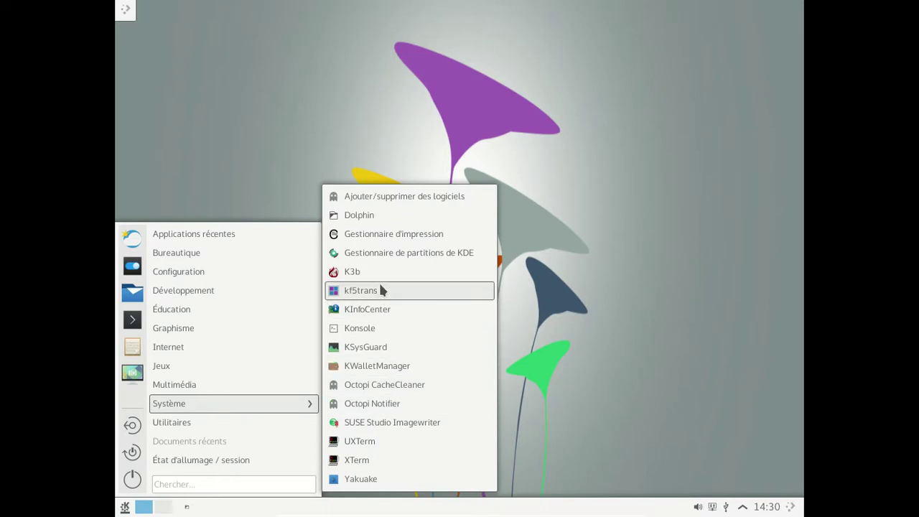
{"action": "left_click", "coordinate": [393, 196]}
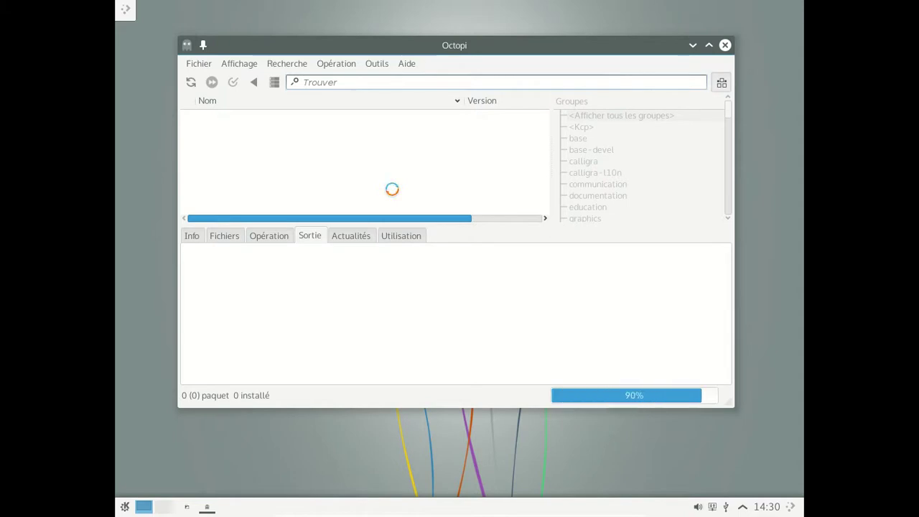
{"action": "left_click", "coordinate": [406, 64]}
{"action": "left_click", "coordinate": [411, 95]}
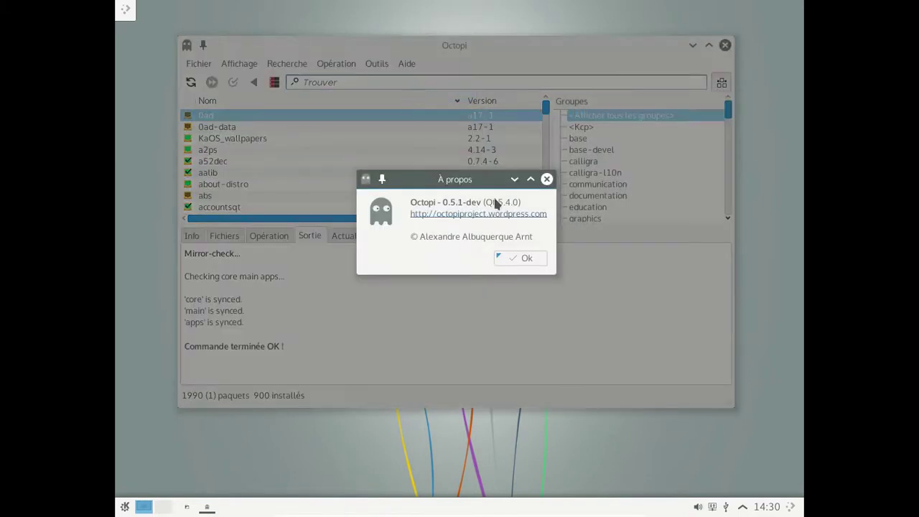
{"action": "left_click", "coordinate": [546, 179]}
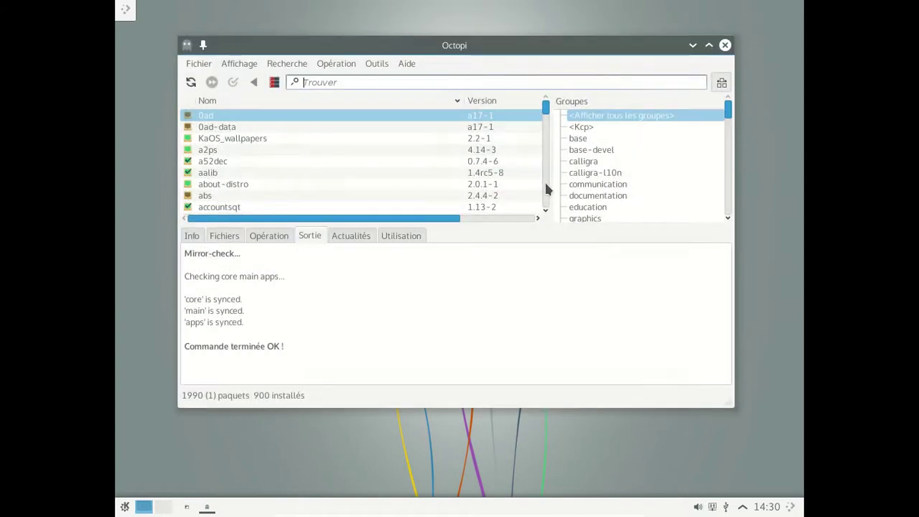
Step: Examine the abs package's information in Octopi, and browse through the full package list
{"action": "left_click", "coordinate": [342, 197]}
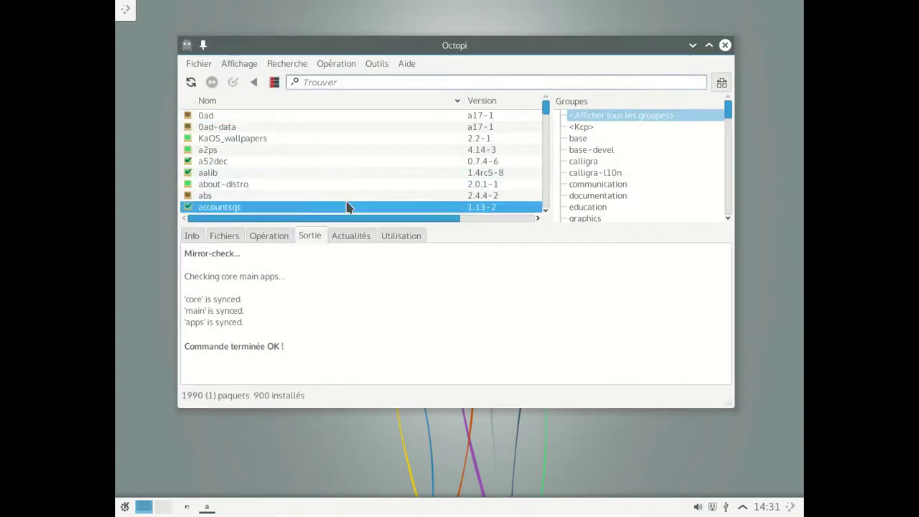
{"action": "left_click", "coordinate": [191, 236]}
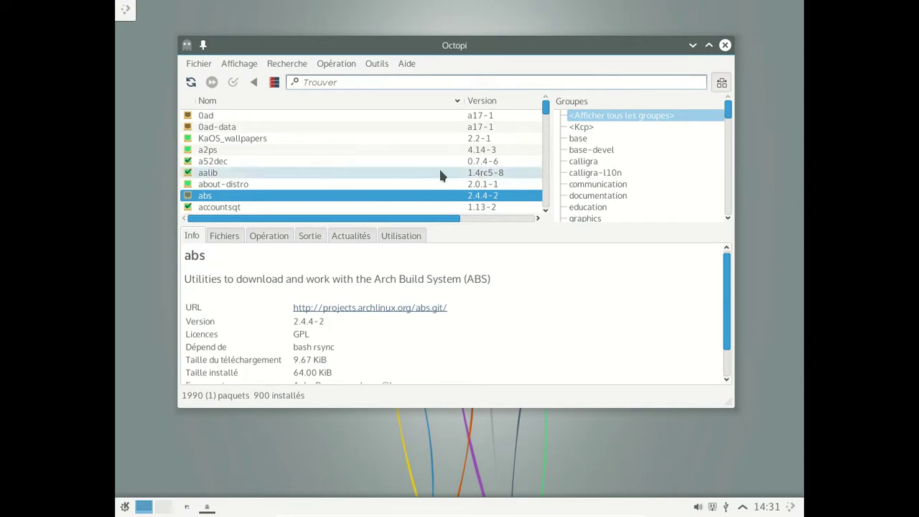
{"action": "scroll", "coordinate": [412, 154], "scroll_direction": "down", "scroll_amount": 4}
{"action": "scroll", "coordinate": [413, 157], "scroll_direction": "down", "scroll_amount": 4}
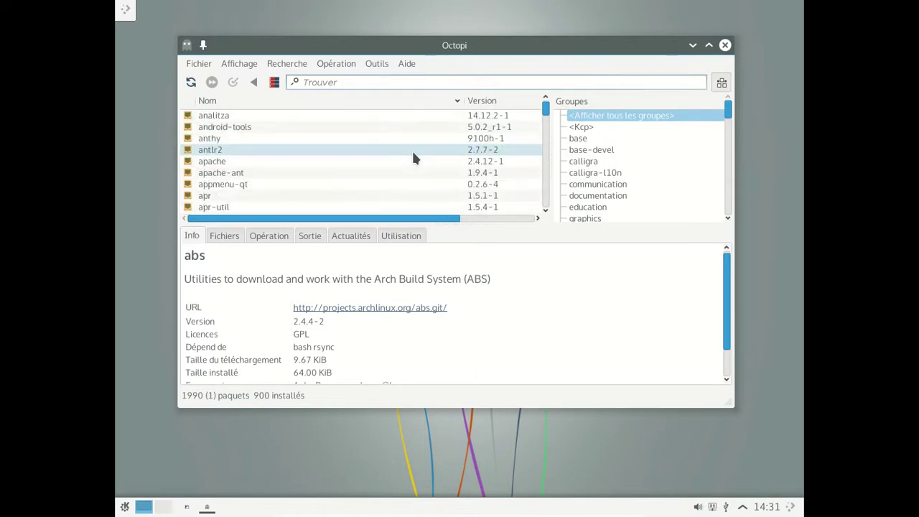
{"action": "scroll", "coordinate": [413, 157], "scroll_direction": "down", "scroll_amount": 6}
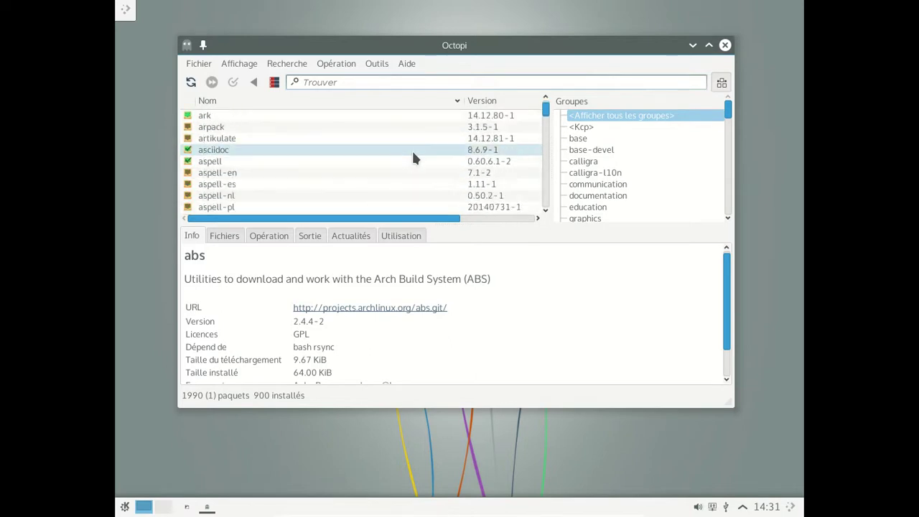
{"action": "scroll", "coordinate": [411, 155], "scroll_direction": "down", "scroll_amount": 4}
{"action": "scroll", "coordinate": [595, 151], "scroll_direction": "down", "scroll_amount": 3}
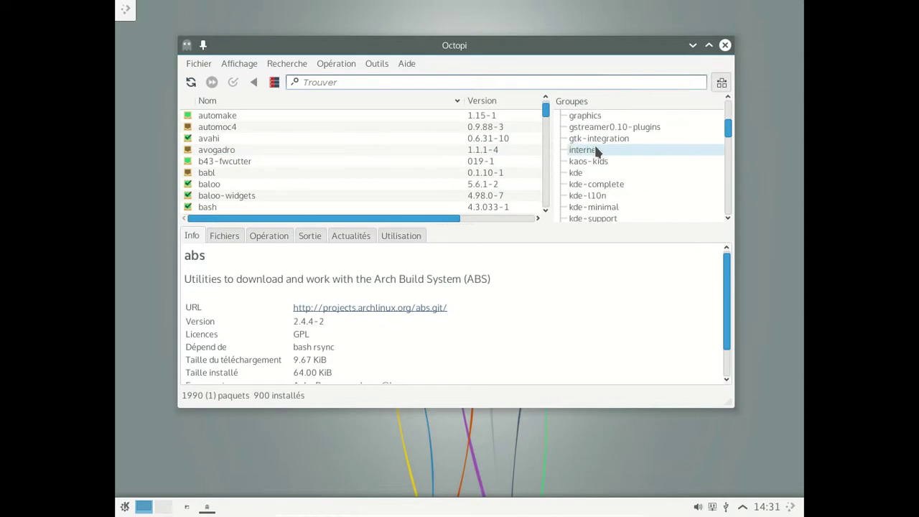
Step: Browse the packages of the kde, kde-complete and kde-l10n groups
{"action": "scroll", "coordinate": [595, 151], "scroll_direction": "down", "scroll_amount": 1}
{"action": "left_click", "coordinate": [593, 140]}
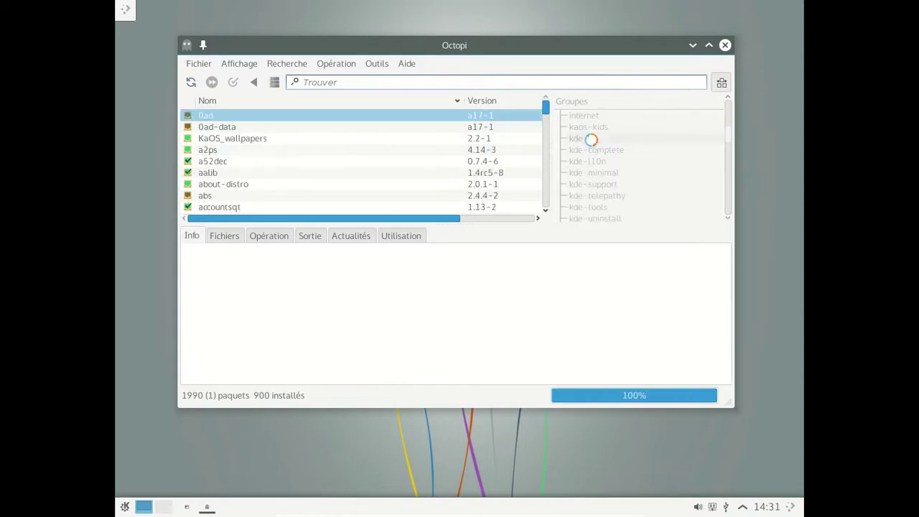
{"action": "left_click", "coordinate": [598, 150]}
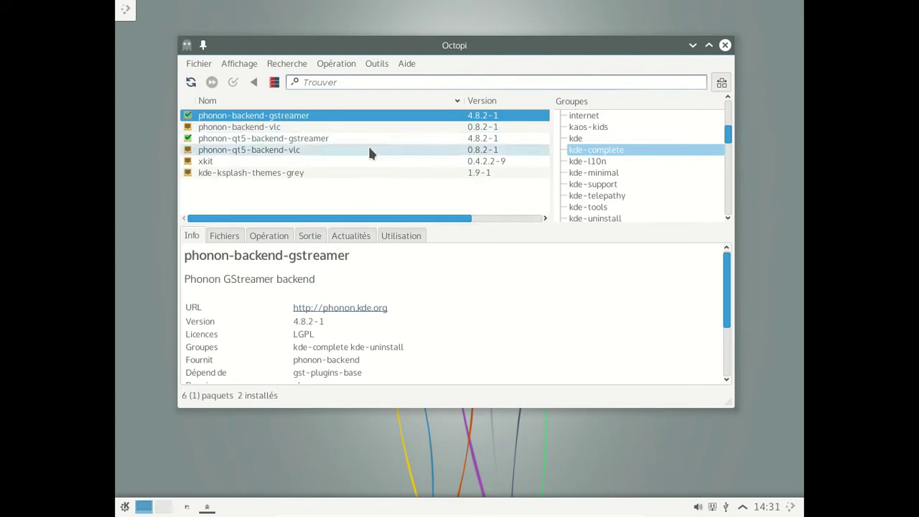
{"action": "left_click", "coordinate": [622, 170]}
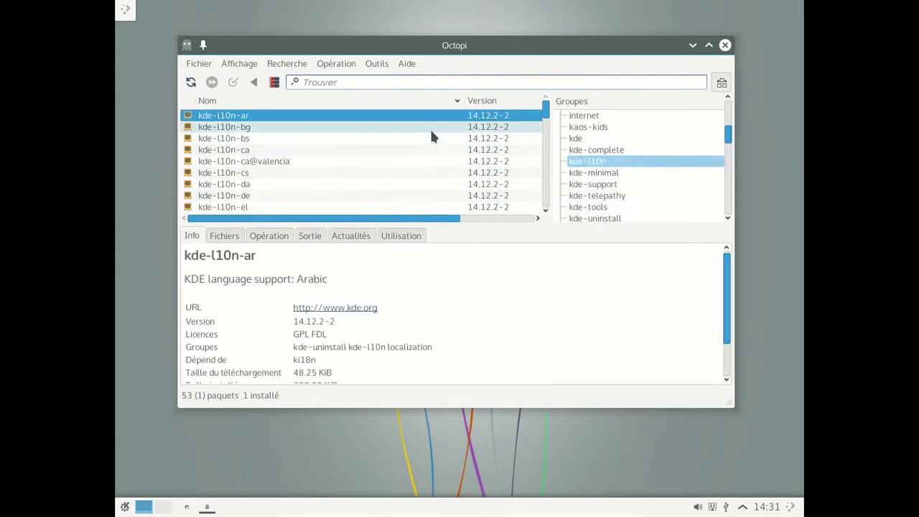
Step: Look through the packages in the kde-tools and kde-telepathy groups
{"action": "scroll", "coordinate": [631, 144], "scroll_direction": "down", "scroll_amount": 2}
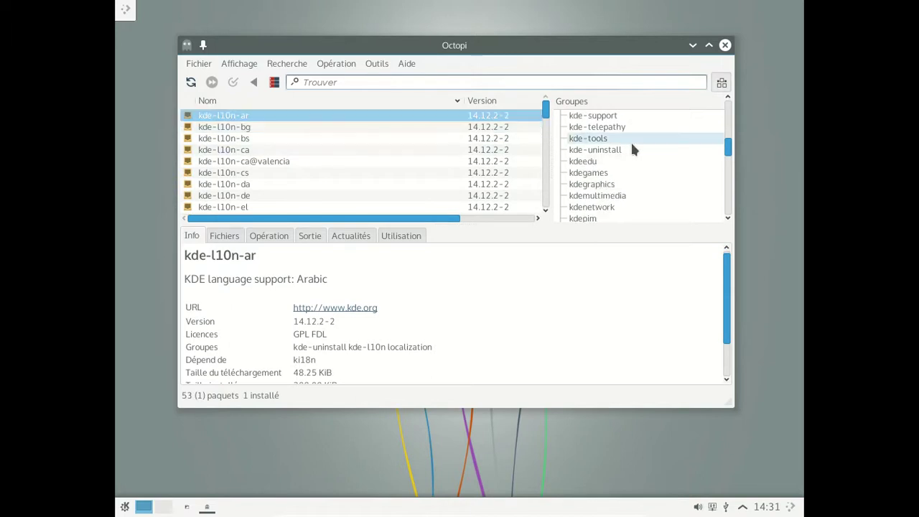
{"action": "left_click", "coordinate": [617, 139]}
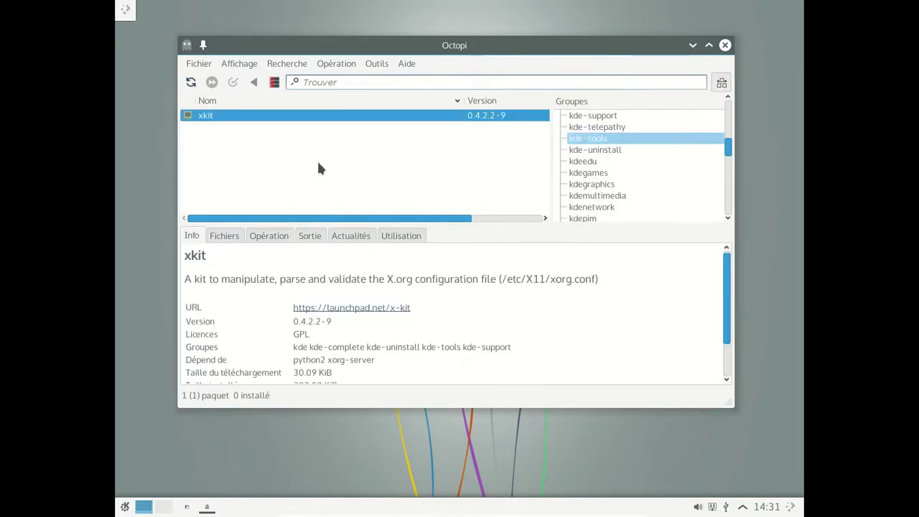
{"action": "left_click", "coordinate": [603, 128]}
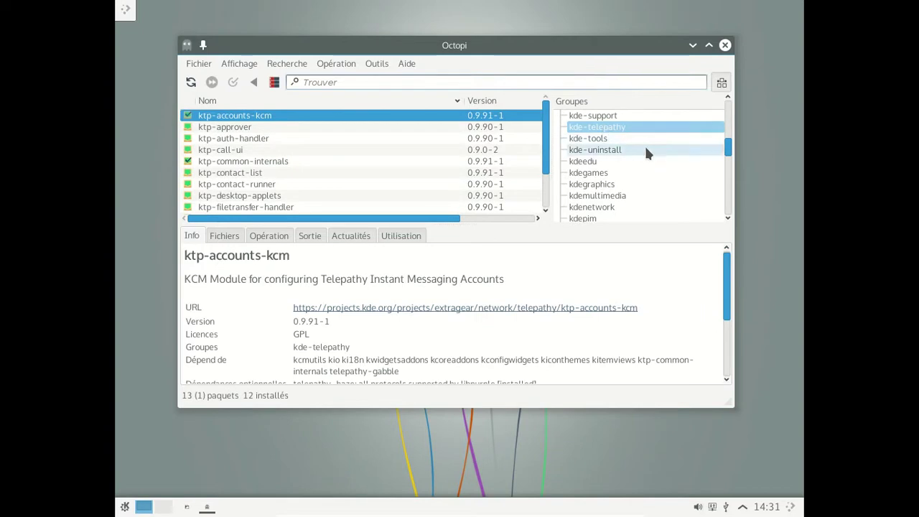
{"action": "scroll", "coordinate": [443, 153], "scroll_direction": "down", "scroll_amount": 2}
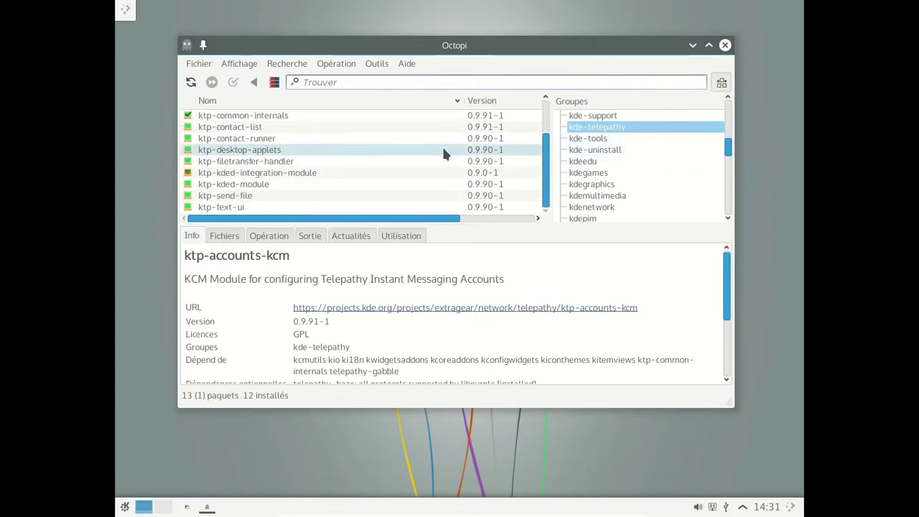
Step: List the packages belonging to the kdemultimedia and kdenetwork groups
{"action": "scroll", "coordinate": [622, 151], "scroll_direction": "down", "scroll_amount": 1}
{"action": "left_click", "coordinate": [615, 160]}
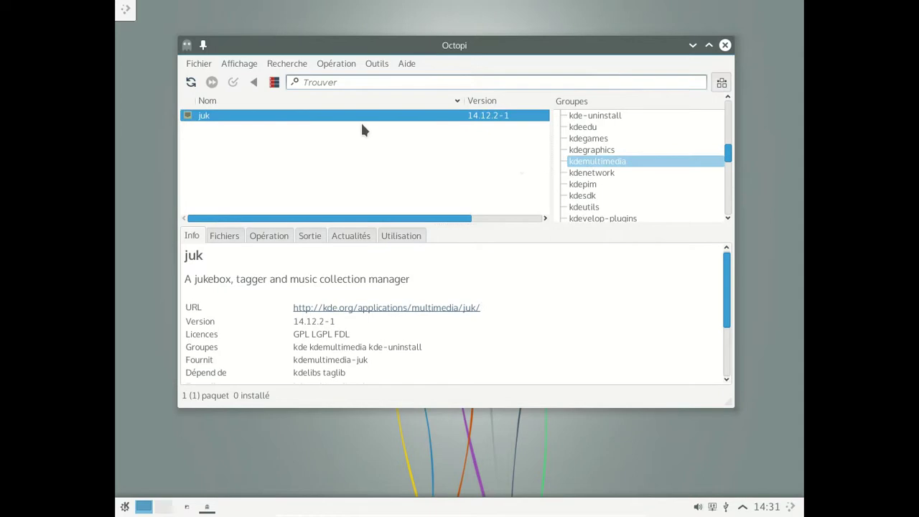
{"action": "left_click", "coordinate": [610, 172]}
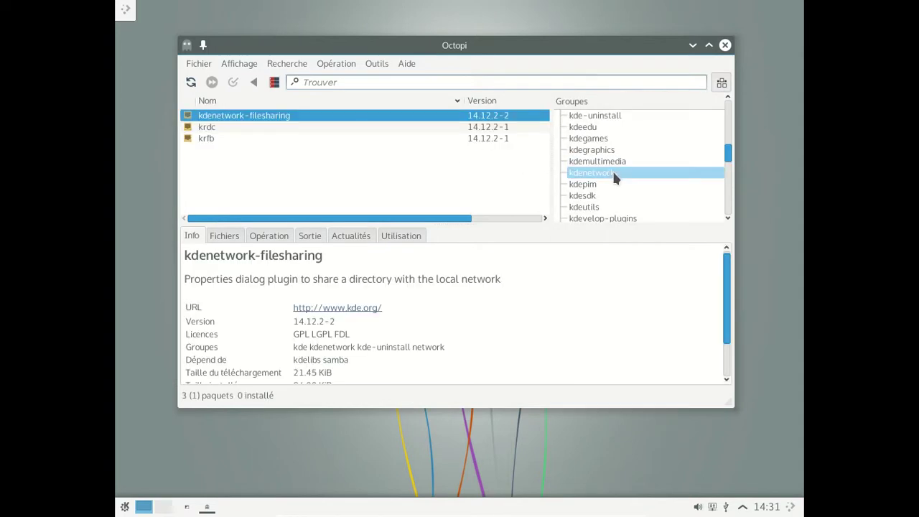
Step: Review the packages of the kdepim, kdesdk, kdeutils and kf5graphics groups one after another
{"action": "scroll", "coordinate": [613, 178], "scroll_direction": "down", "scroll_amount": 1}
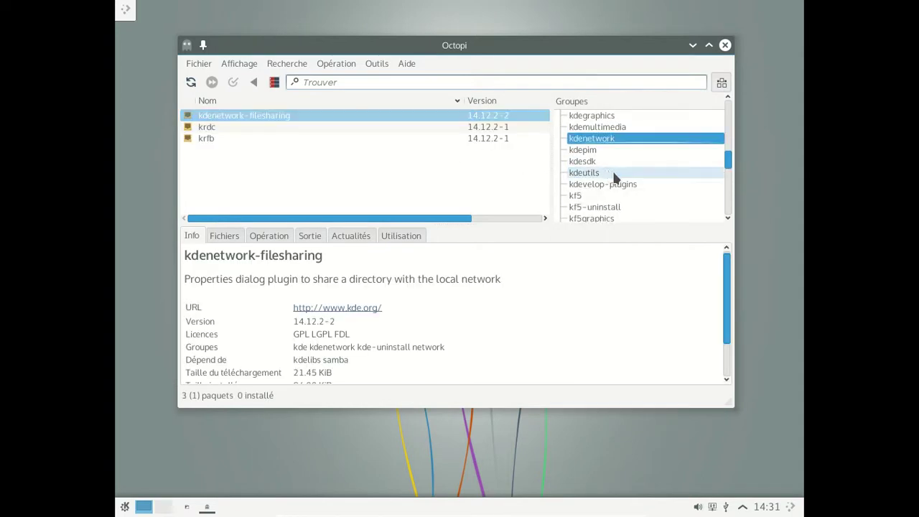
{"action": "left_click", "coordinate": [597, 151]}
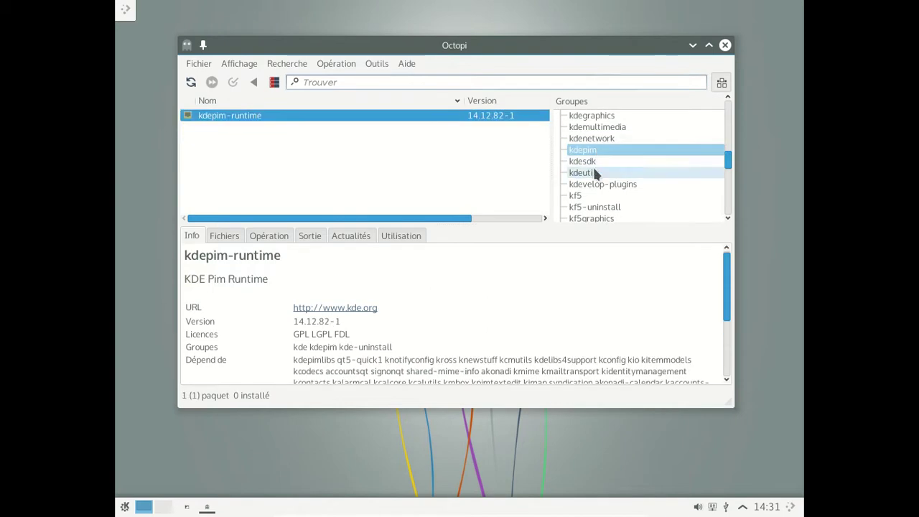
{"action": "left_click", "coordinate": [606, 164]}
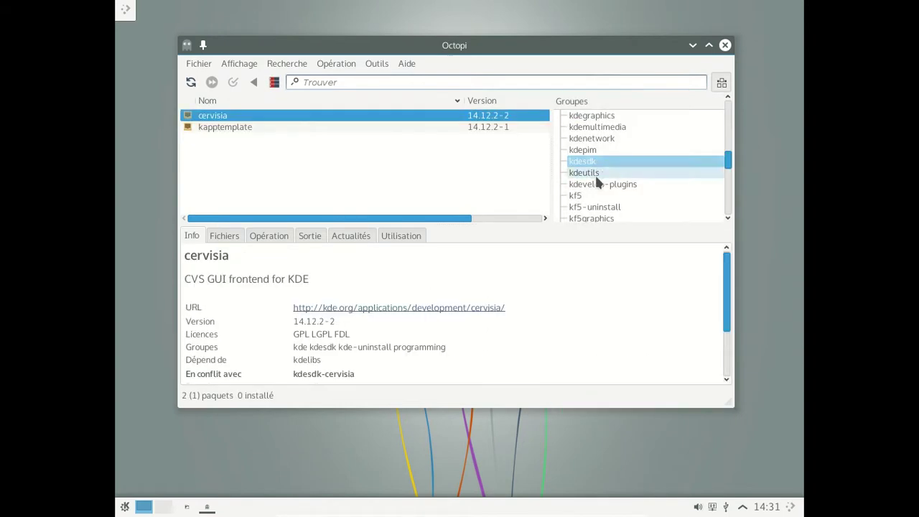
{"action": "left_click", "coordinate": [594, 173]}
{"action": "scroll", "coordinate": [646, 147], "scroll_direction": "down", "scroll_amount": 2}
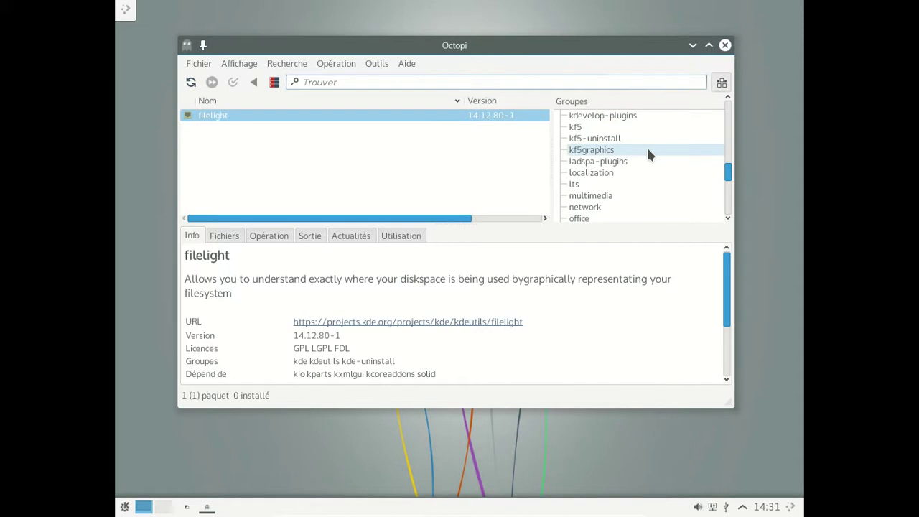
{"action": "left_click", "coordinate": [616, 151]}
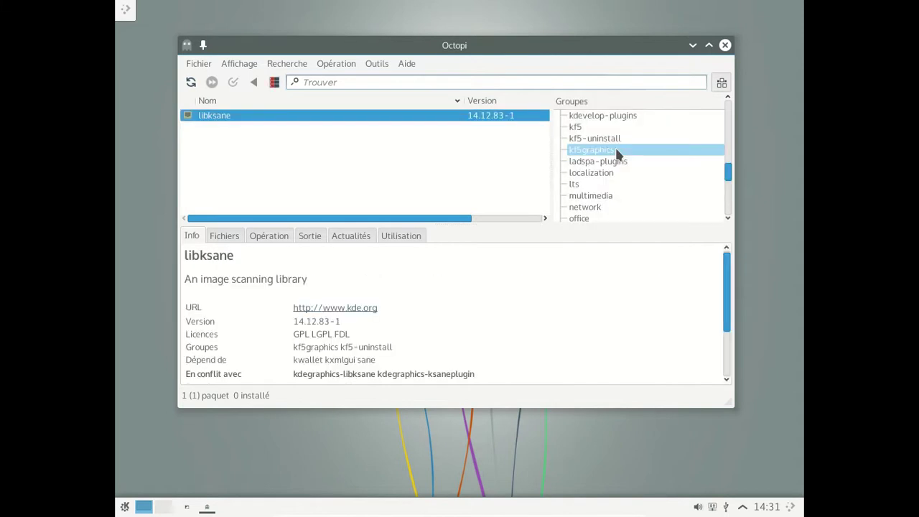
Step: Look over the list of package groups from its beginning, and examine the packages in the office group
{"action": "left_click_drag", "start_coordinate": [727, 176], "coordinate": [727, 107]}
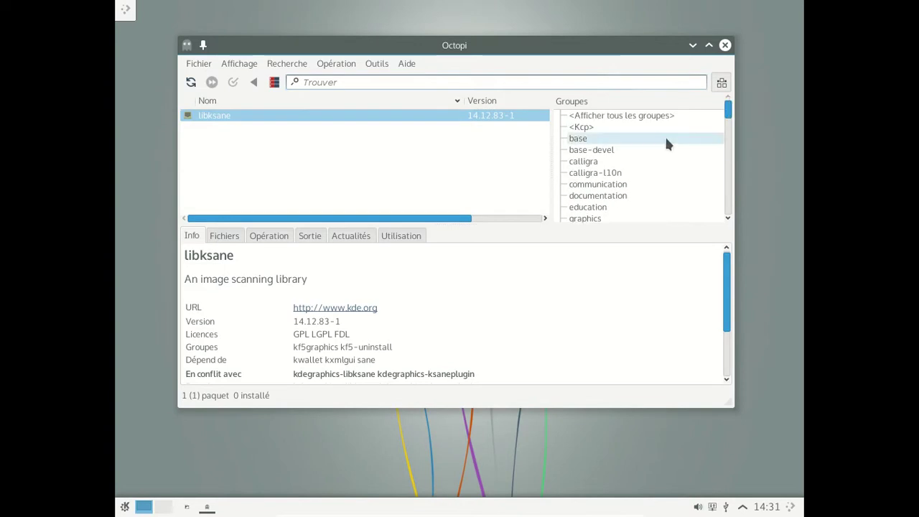
{"action": "scroll", "coordinate": [665, 143], "scroll_direction": "down", "scroll_amount": 3}
{"action": "scroll", "coordinate": [666, 144], "scroll_direction": "down", "scroll_amount": 6}
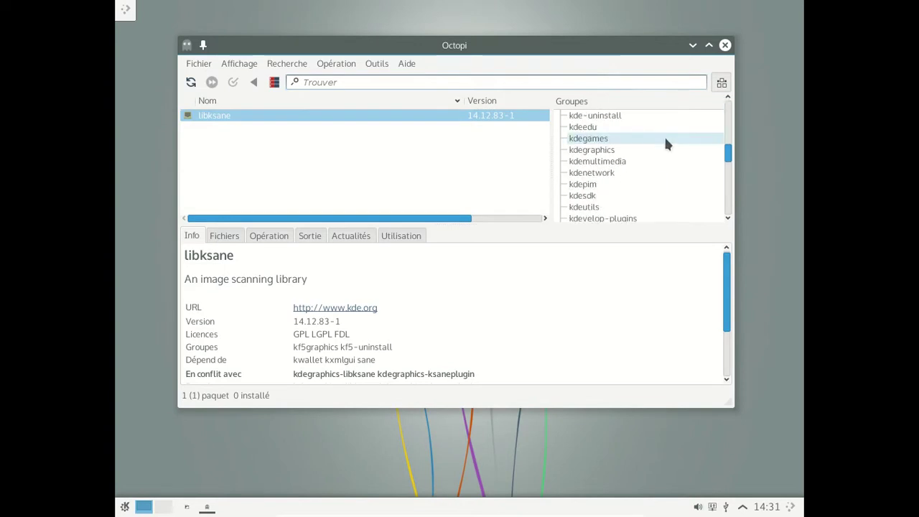
{"action": "scroll", "coordinate": [664, 143], "scroll_direction": "down", "scroll_amount": 2}
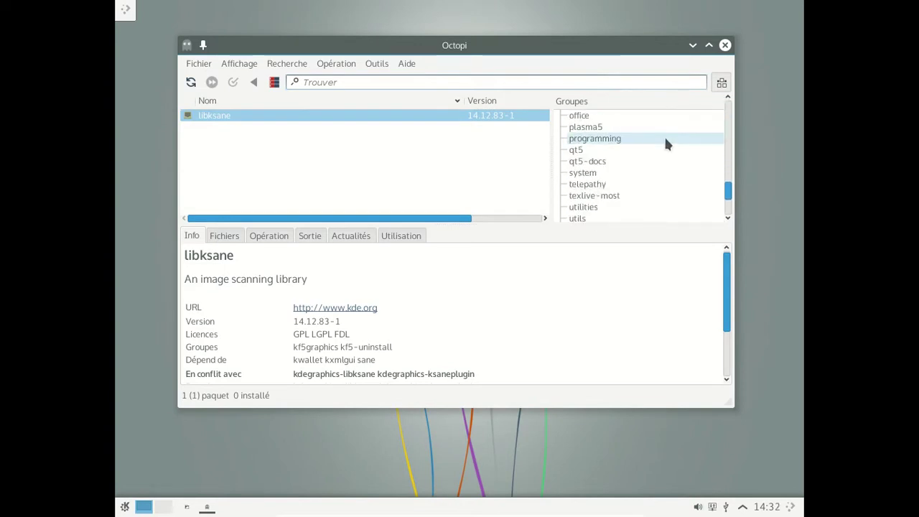
{"action": "left_click", "coordinate": [600, 116]}
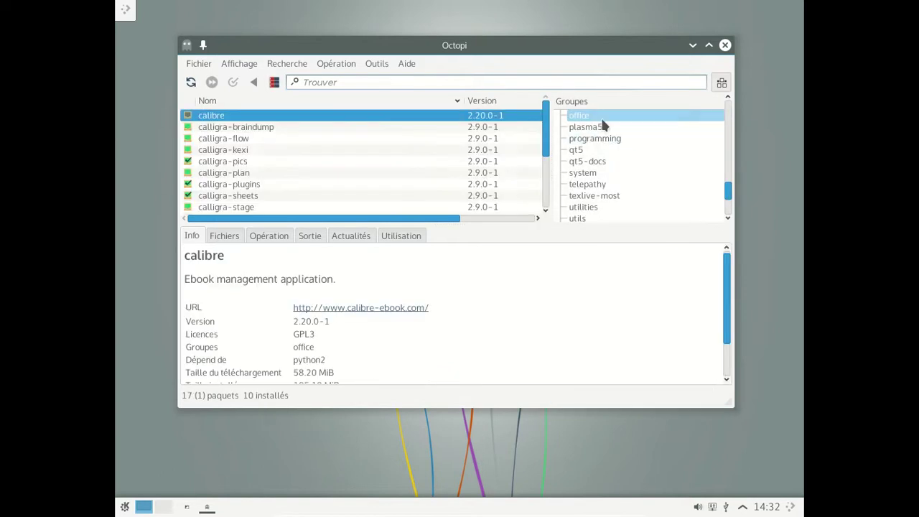
{"action": "scroll", "coordinate": [400, 155], "scroll_direction": "down", "scroll_amount": 2}
{"action": "scroll", "coordinate": [402, 156], "scroll_direction": "up", "scroll_amount": 2}
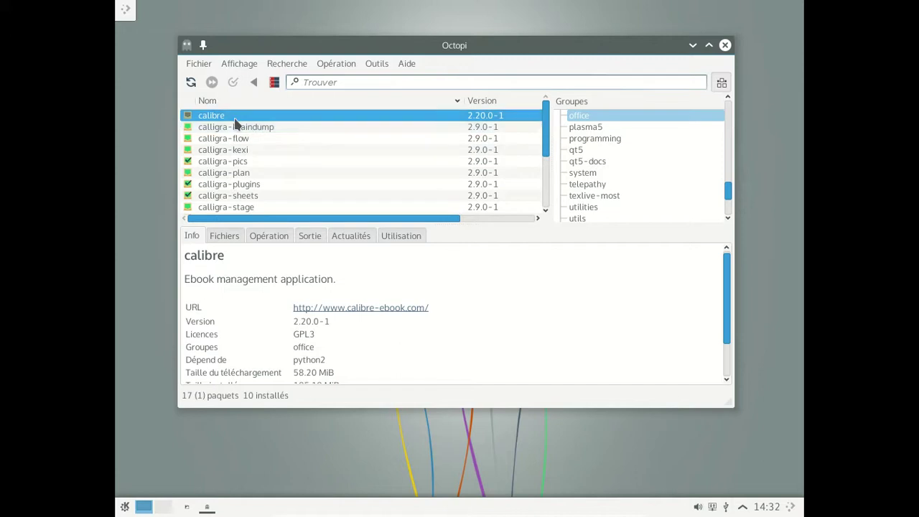
Step: Look over the packages in the office group, search it for "libreoffice", and clear the search
{"action": "scroll", "coordinate": [318, 122], "scroll_direction": "down", "scroll_amount": 3}
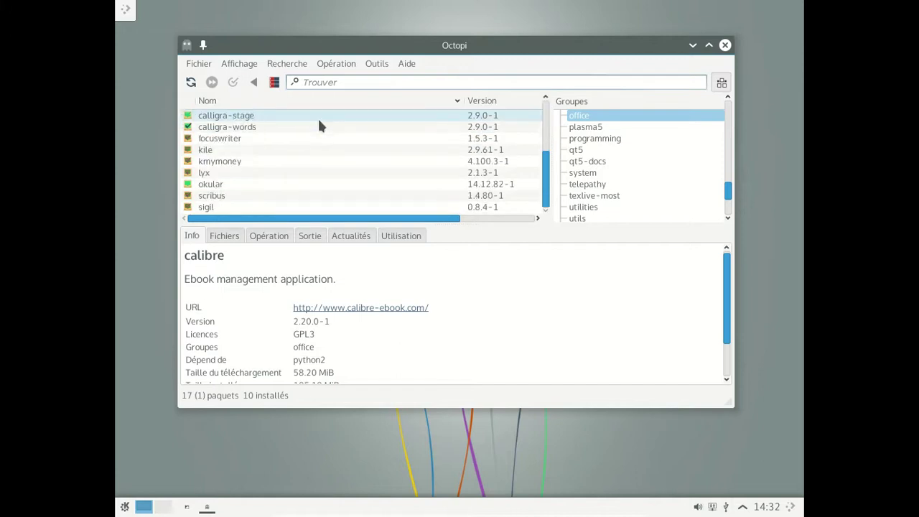
{"action": "scroll", "coordinate": [320, 125], "scroll_direction": "up", "scroll_amount": 3}
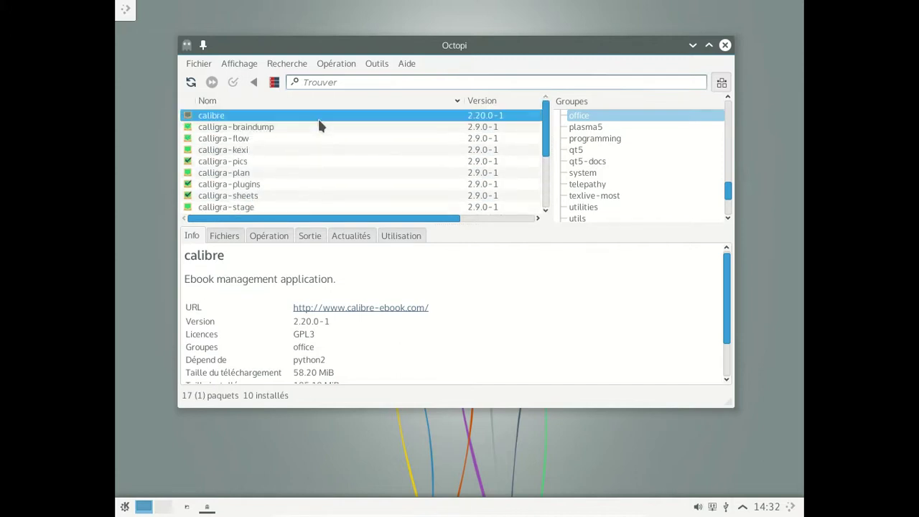
{"action": "left_click", "coordinate": [342, 84]}
{"action": "type", "text": "libreoffice"}
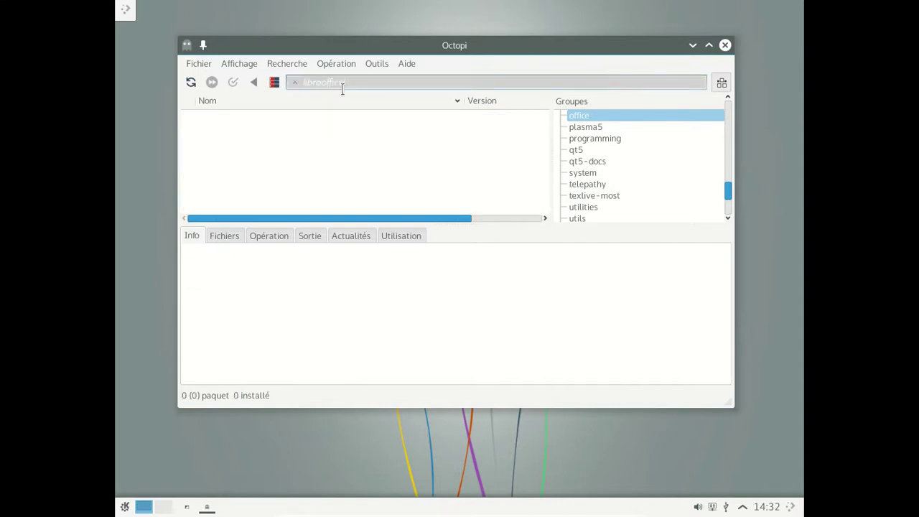
{"action": "left_click", "coordinate": [294, 81]}
{"action": "left_click", "coordinate": [376, 63]}
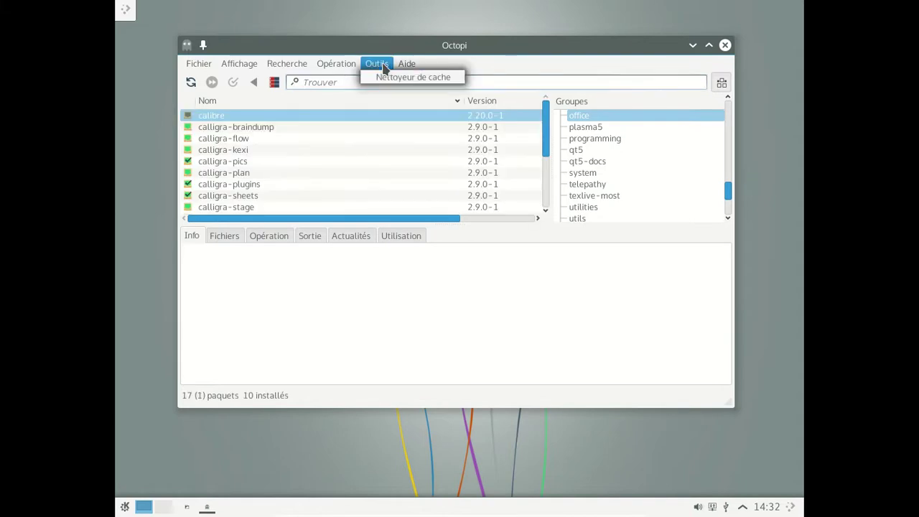
{"action": "mouse_move", "coordinate": [200, 67]}
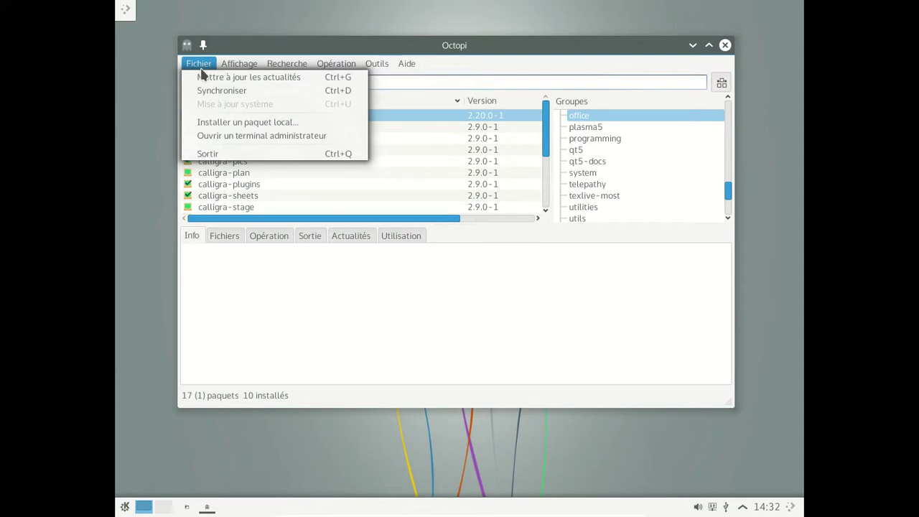
{"action": "left_click", "coordinate": [200, 68]}
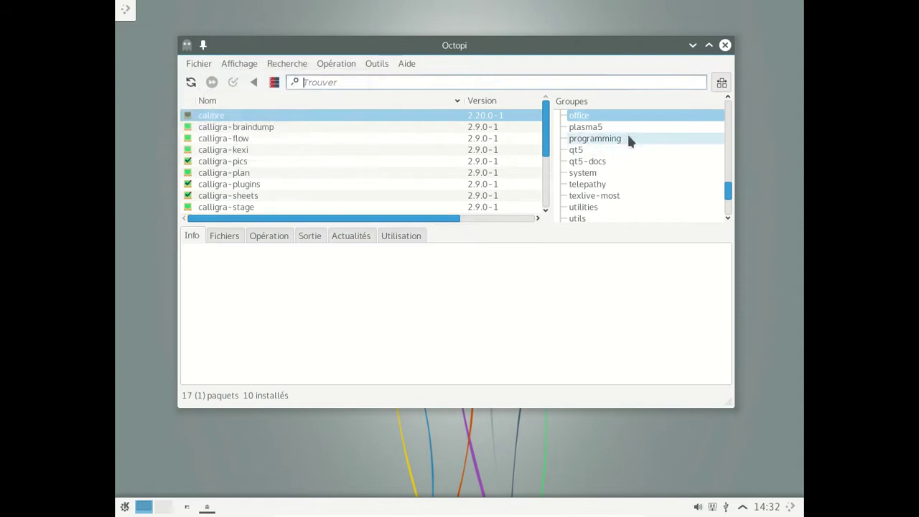
Step: List the community packages in the Kcp group and look through the first of them
{"action": "left_click_drag", "start_coordinate": [728, 193], "coordinate": [732, 66]}
{"action": "left_click", "coordinate": [607, 117]}
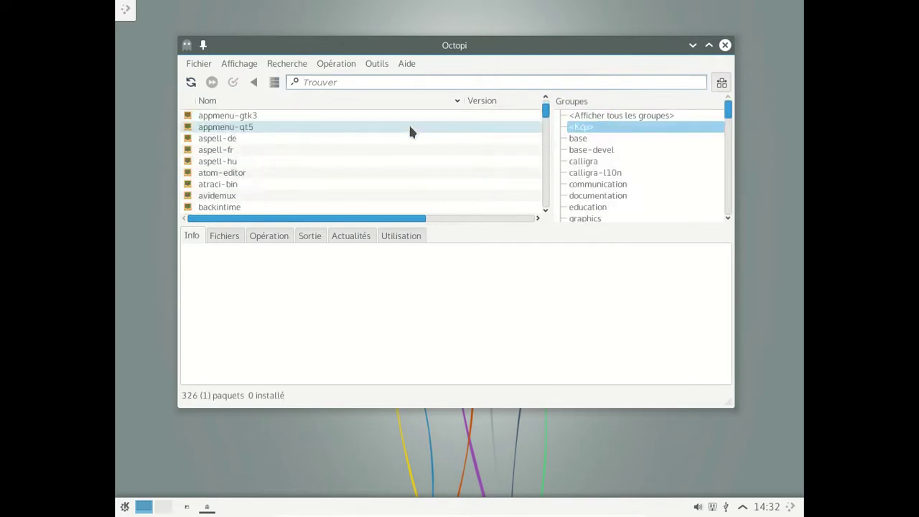
{"action": "scroll", "coordinate": [411, 132], "scroll_direction": "down", "scroll_amount": 3}
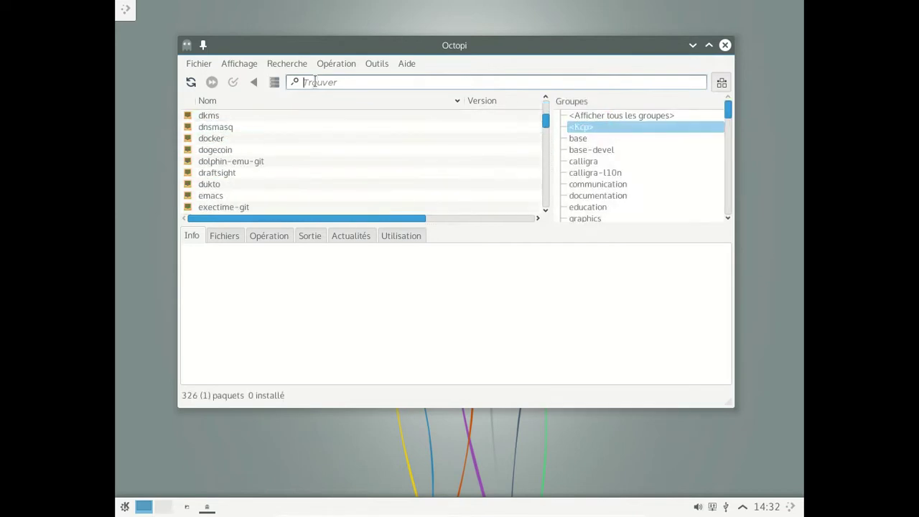
Step: Search the Kcp packages for LibreOffice, shorten the search term to "libre", and clear the search
{"action": "left_click", "coordinate": [314, 82]}
{"action": "type", "text": "libreoff"}
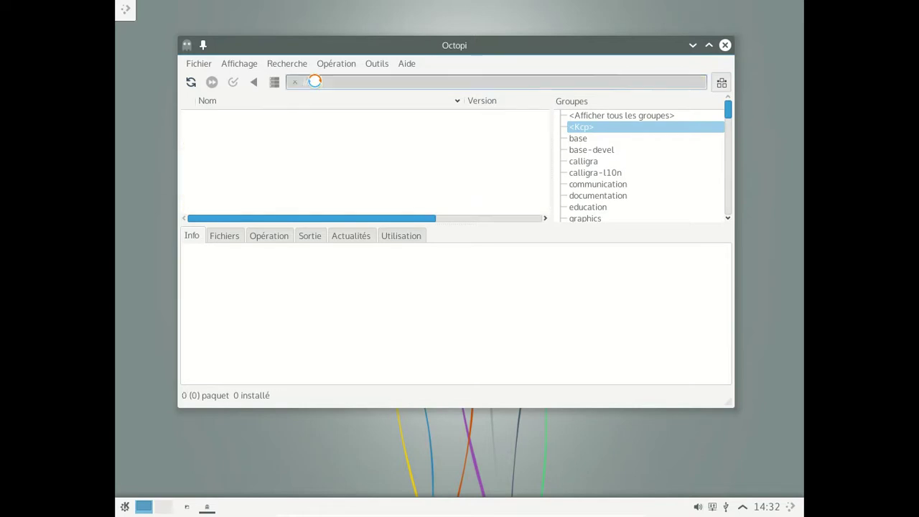
{"action": "key", "text": "BackSpace"}
{"action": "key", "text": "BackSpace"}
{"action": "left_click", "coordinate": [593, 127]}
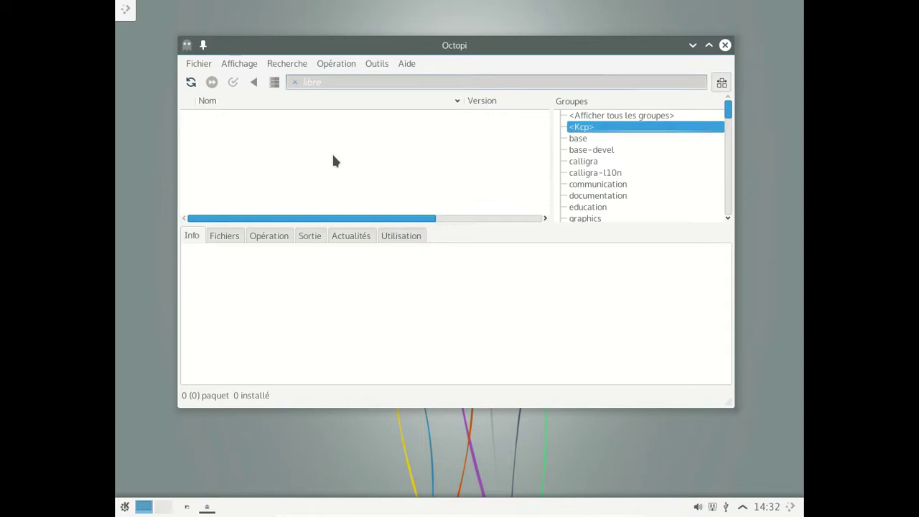
{"action": "left_click", "coordinate": [294, 82]}
Step: Browse the full Kcp package list towards the end of the alphabet and close Octopi
{"action": "scroll", "coordinate": [385, 149], "scroll_direction": "down", "scroll_amount": 15}
{"action": "scroll", "coordinate": [386, 155], "scroll_direction": "down", "scroll_amount": 20}
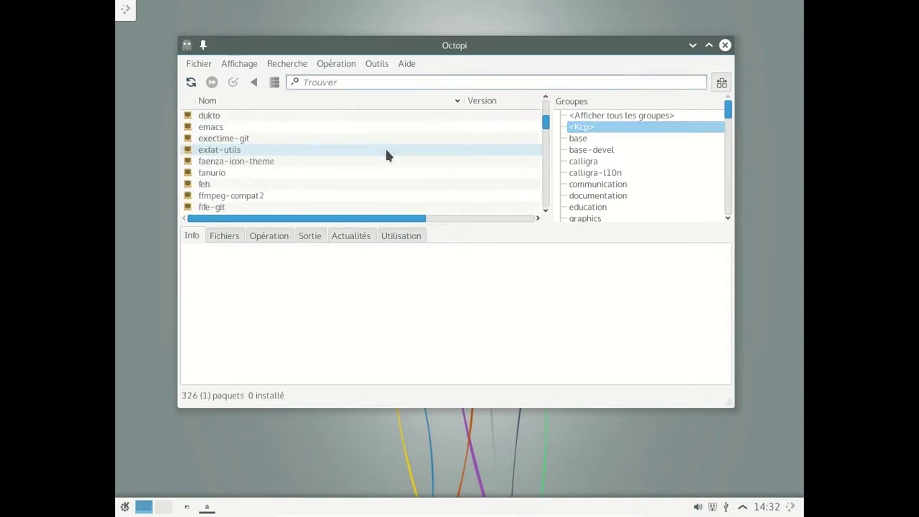
{"action": "scroll", "coordinate": [386, 155], "scroll_direction": "down", "scroll_amount": 20}
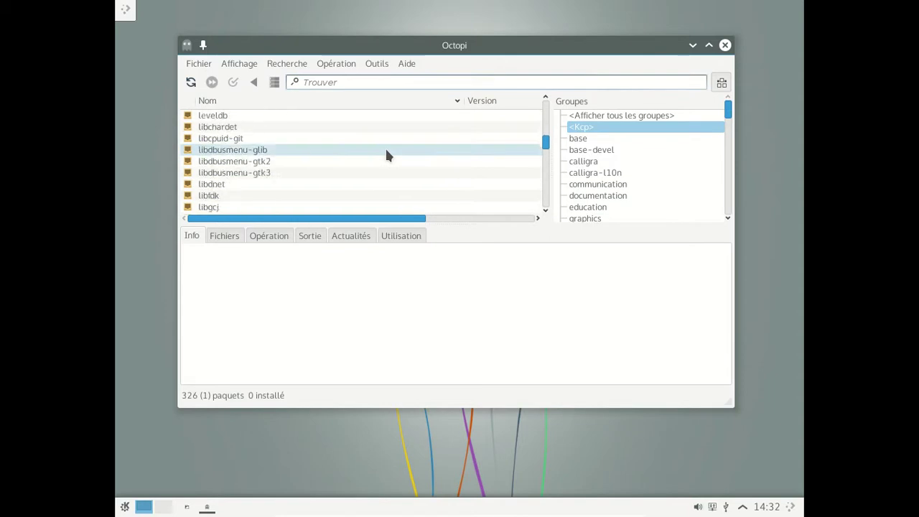
{"action": "scroll", "coordinate": [386, 155], "scroll_direction": "down", "scroll_amount": 20}
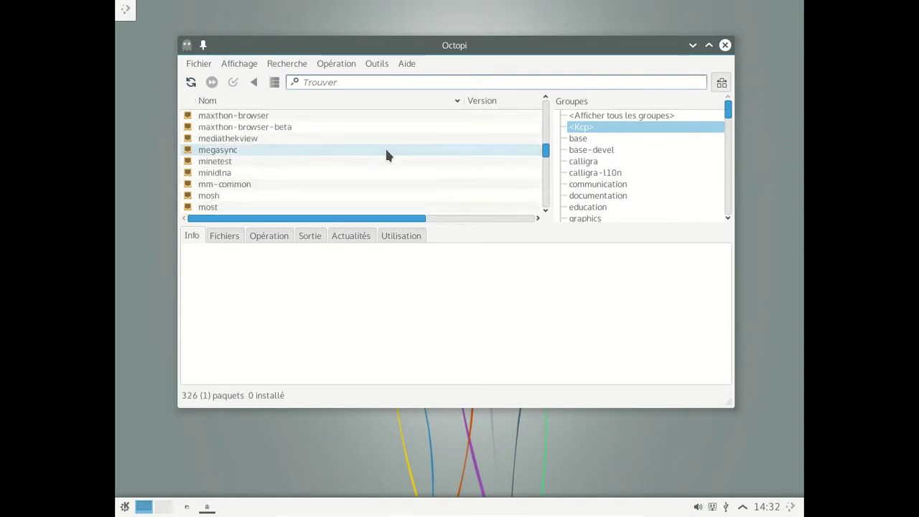
{"action": "scroll", "coordinate": [386, 156], "scroll_direction": "down", "scroll_amount": 20}
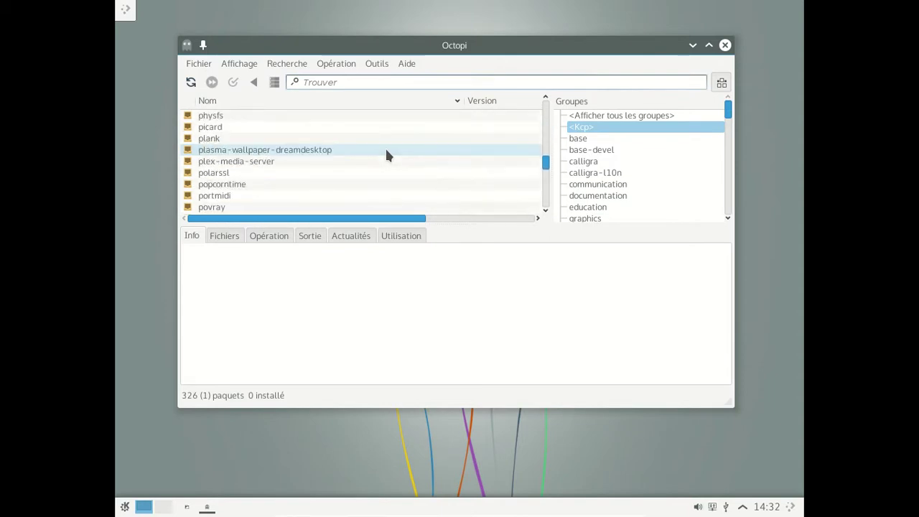
{"action": "scroll", "coordinate": [386, 155], "scroll_direction": "down", "scroll_amount": 20}
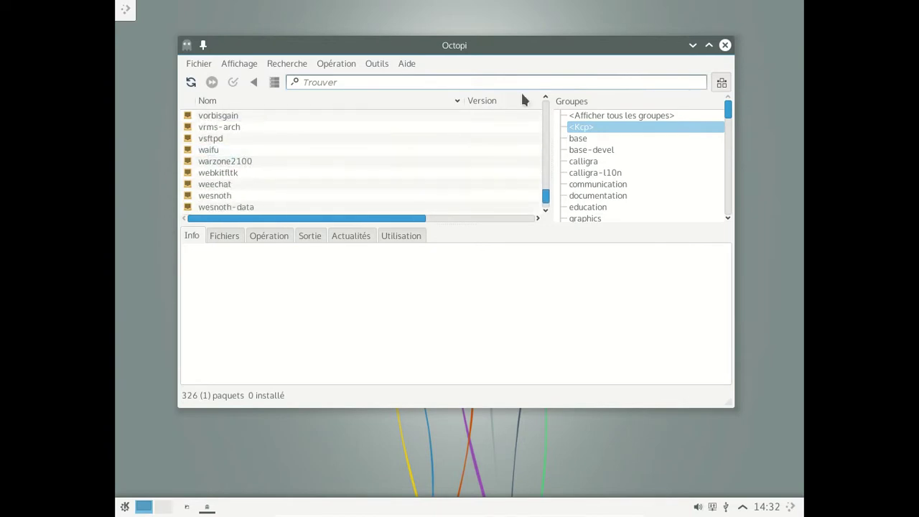
{"action": "left_click", "coordinate": [725, 45]}
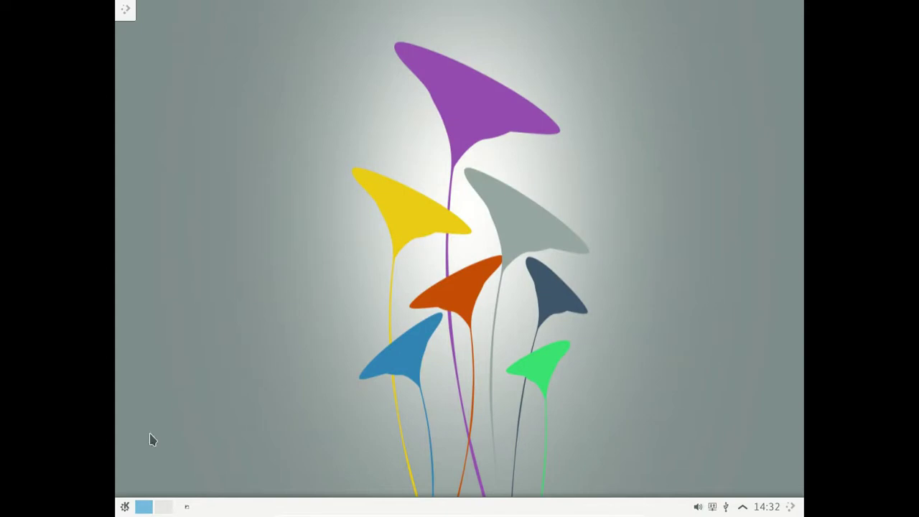
Step: Look through the installed application categories, including Éducation, Configuration and Utilitaires, and launch the QupZilla web browser
{"action": "left_click", "coordinate": [125, 507]}
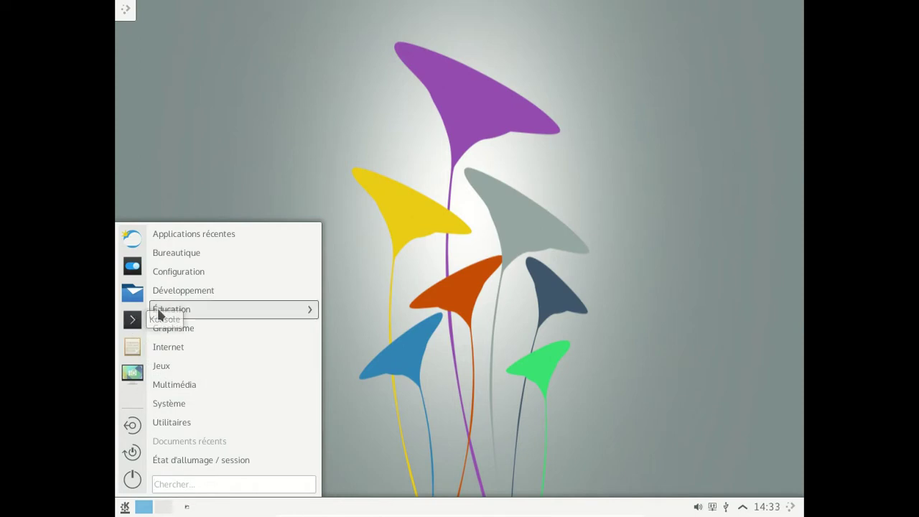
{"action": "mouse_move", "coordinate": [165, 314]}
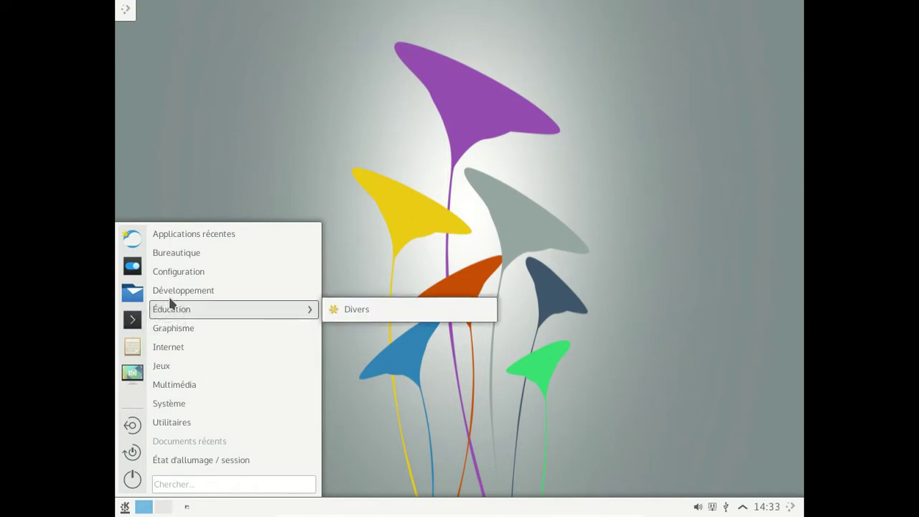
{"action": "mouse_move", "coordinate": [182, 274]}
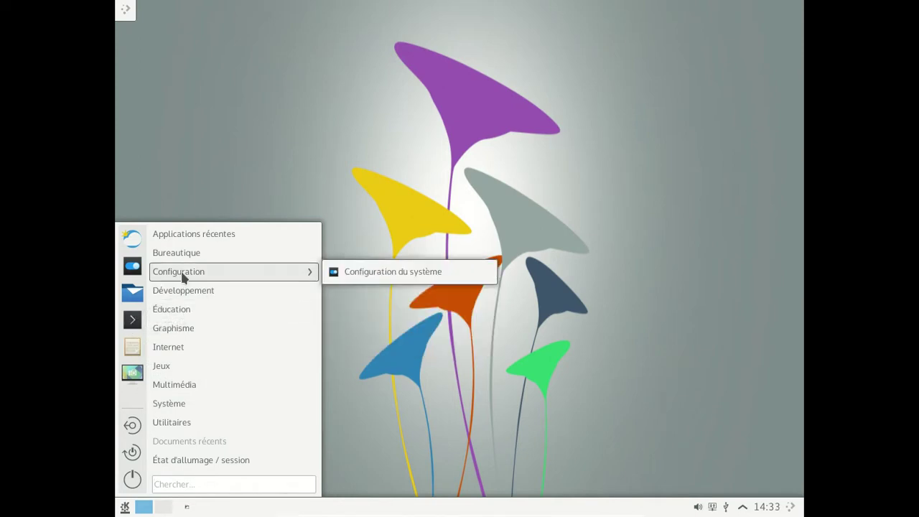
{"action": "mouse_move", "coordinate": [183, 257]}
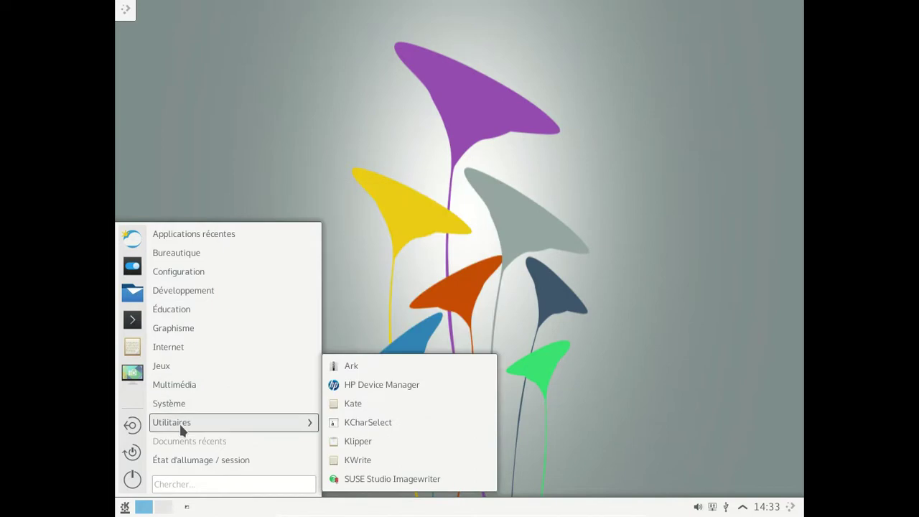
{"action": "left_click", "coordinate": [134, 243]}
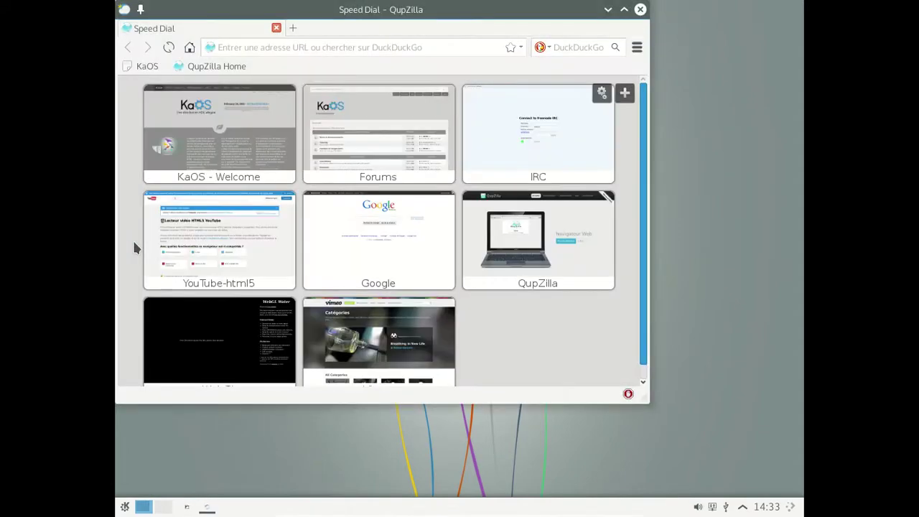
Step: Visit the KaOS website, view the KaOS Community Packages page on GitHub, and close that page
{"action": "left_click", "coordinate": [248, 135]}
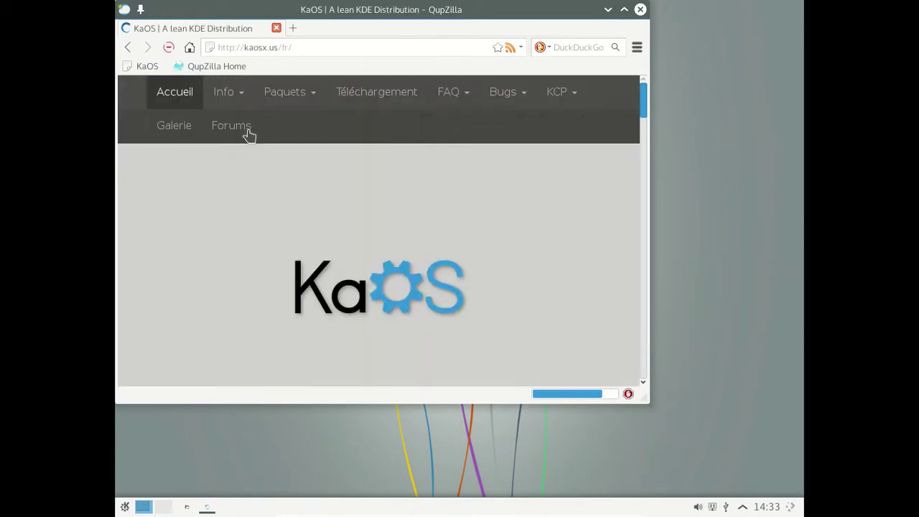
{"action": "left_click", "coordinate": [558, 97]}
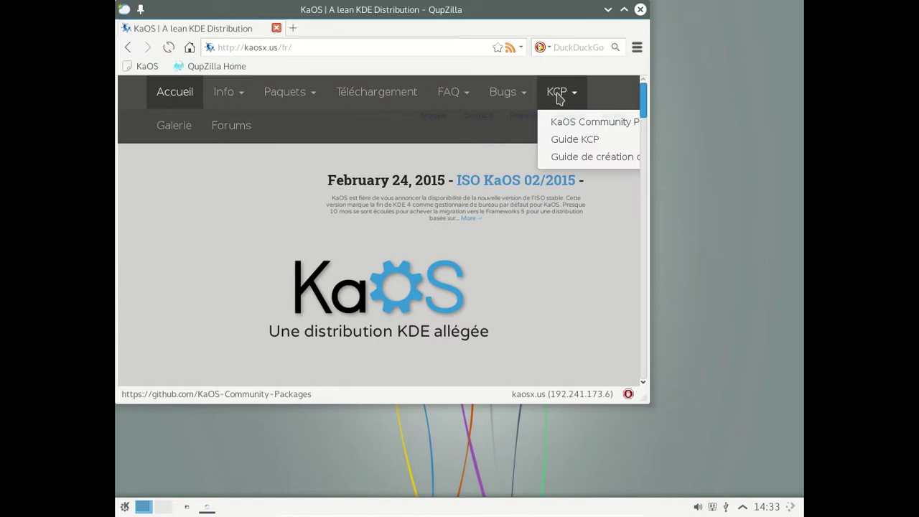
{"action": "left_click", "coordinate": [584, 127]}
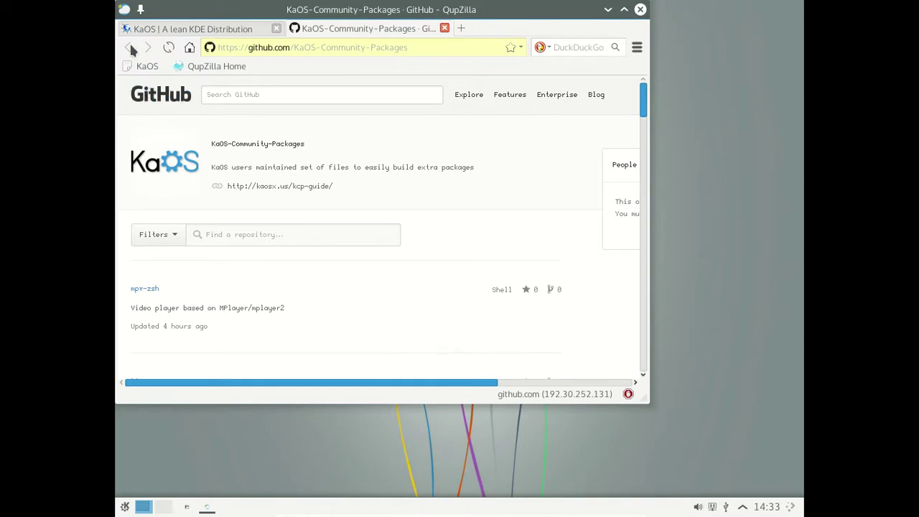
{"action": "left_click", "coordinate": [445, 28]}
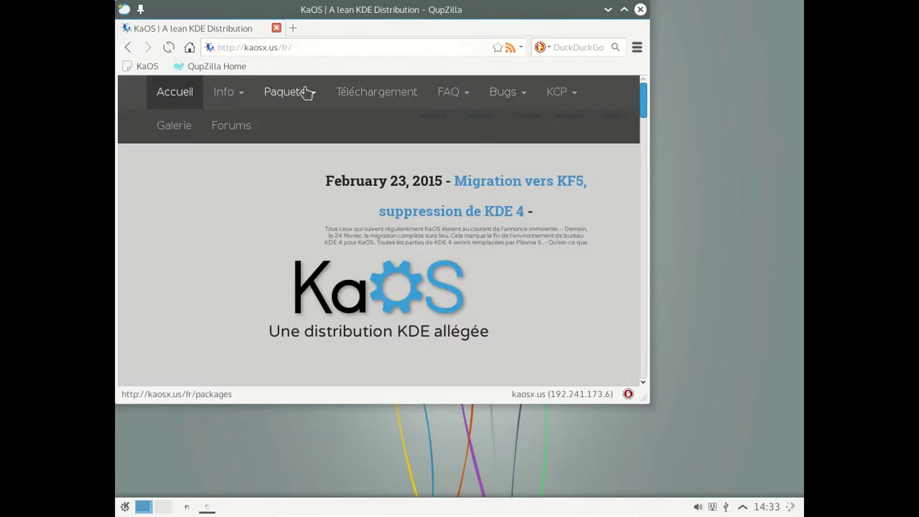
Step: Open the KaOS online viewer for all packages and search it for "libreoffice"
{"action": "mouse_move", "coordinate": [302, 94]}
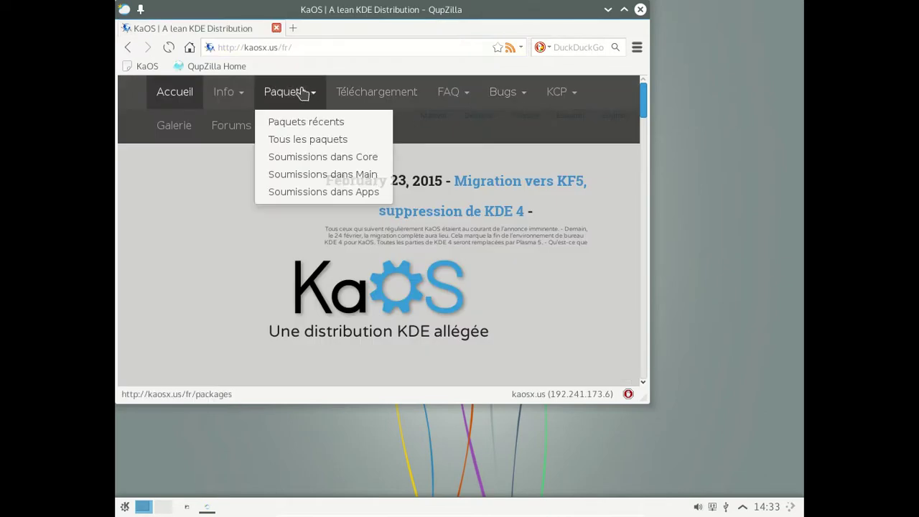
{"action": "left_click", "coordinate": [308, 139]}
{"action": "left_click", "coordinate": [305, 216]}
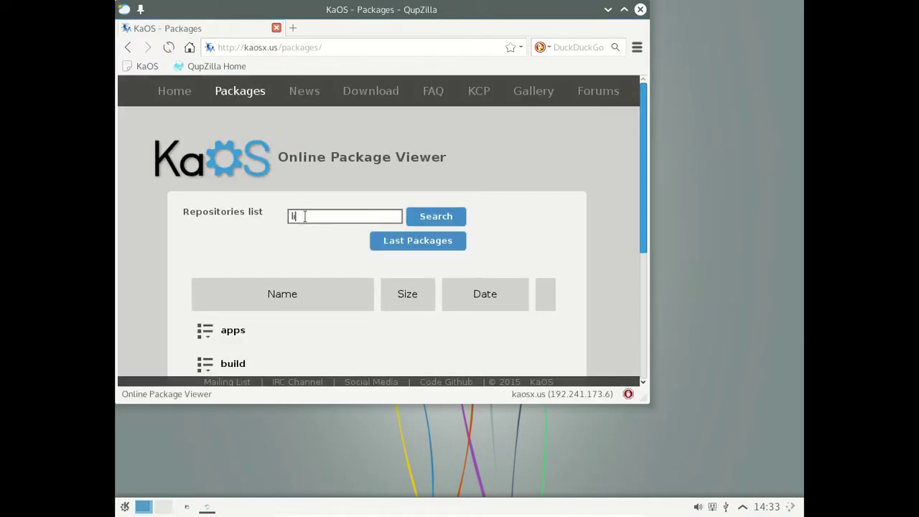
{"action": "type", "text": "libreofffice"}
{"action": "key", "text": "Return"}
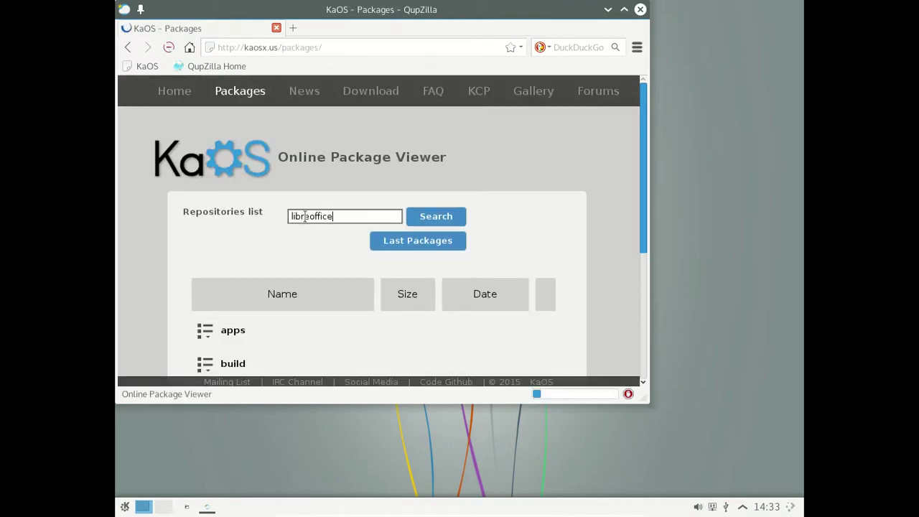
Step: Go through the LibreOffice search results and view the details of the libreoffice-fr-4.4.1-1 package
{"action": "scroll", "coordinate": [285, 218], "scroll_direction": "down", "scroll_amount": 2}
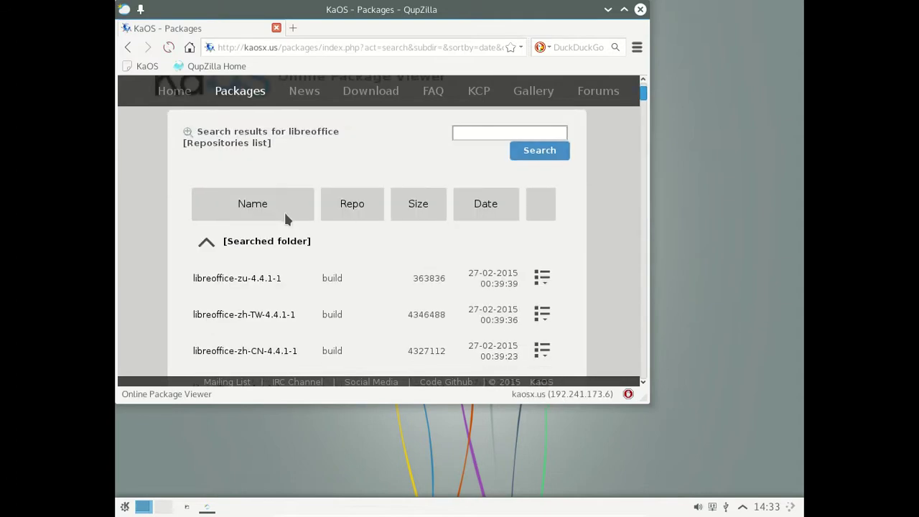
{"action": "scroll", "coordinate": [286, 217], "scroll_direction": "down", "scroll_amount": 2}
{"action": "scroll", "coordinate": [286, 217], "scroll_direction": "up", "scroll_amount": 4}
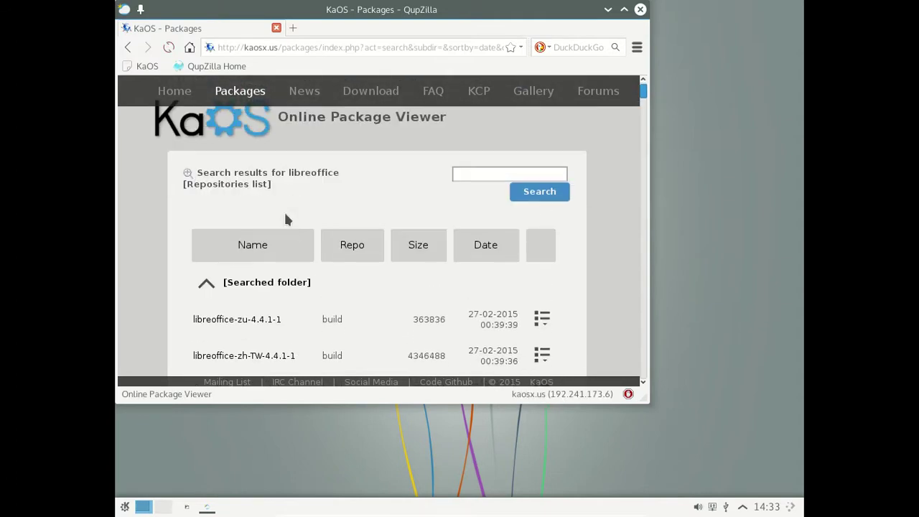
{"action": "scroll", "coordinate": [285, 219], "scroll_direction": "down", "scroll_amount": 10}
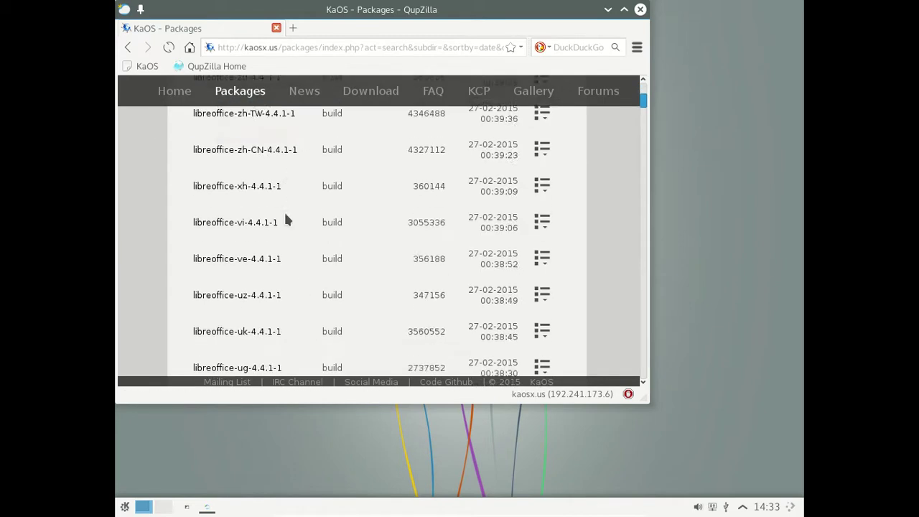
{"action": "scroll", "coordinate": [284, 219], "scroll_direction": "down", "scroll_amount": 10}
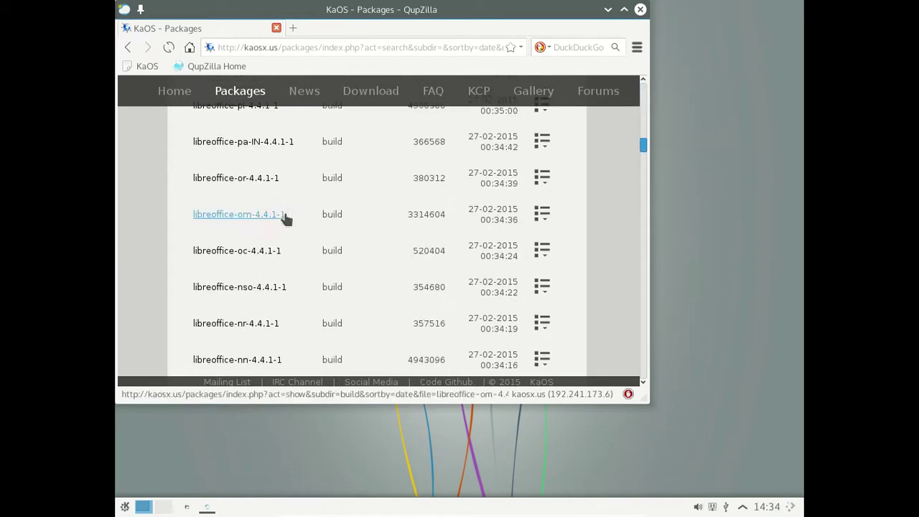
{"action": "scroll", "coordinate": [285, 219], "scroll_direction": "down", "scroll_amount": 10}
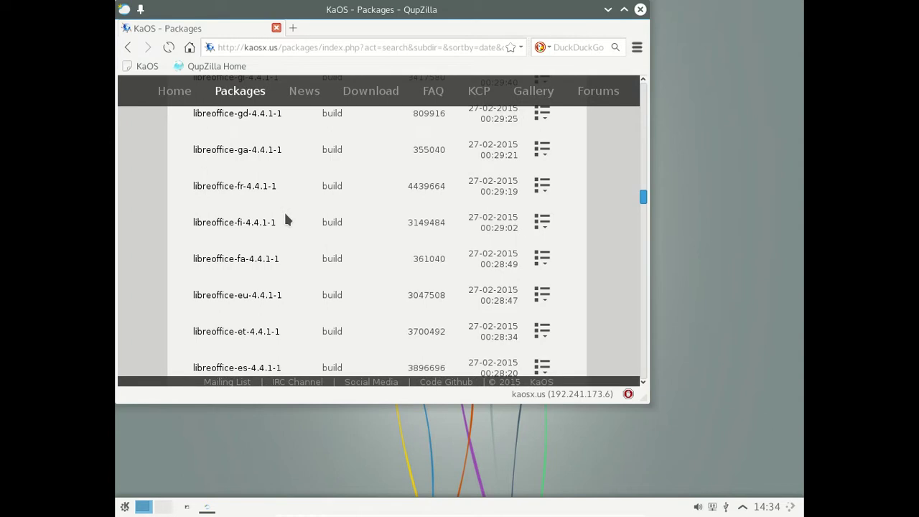
{"action": "left_click", "coordinate": [222, 187]}
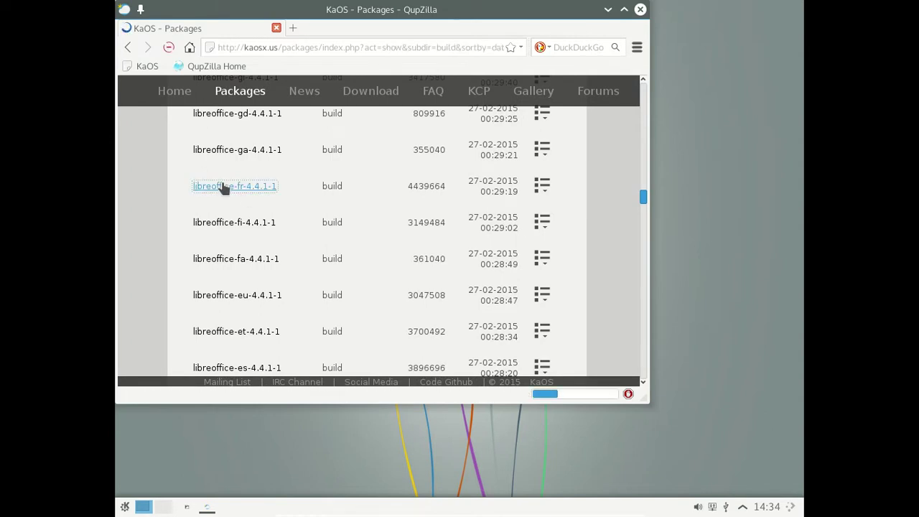
{"action": "scroll", "coordinate": [401, 227], "scroll_direction": "down", "scroll_amount": 3}
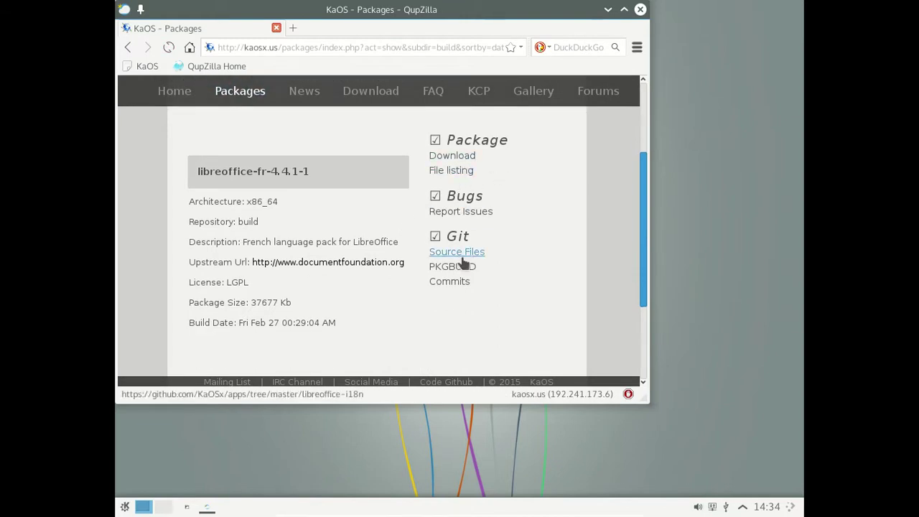
Step: Review the rest of the libreoffice-fr-4.4.1-1 package details, including its dependencies
{"action": "scroll", "coordinate": [499, 217], "scroll_direction": "down", "scroll_amount": 3}
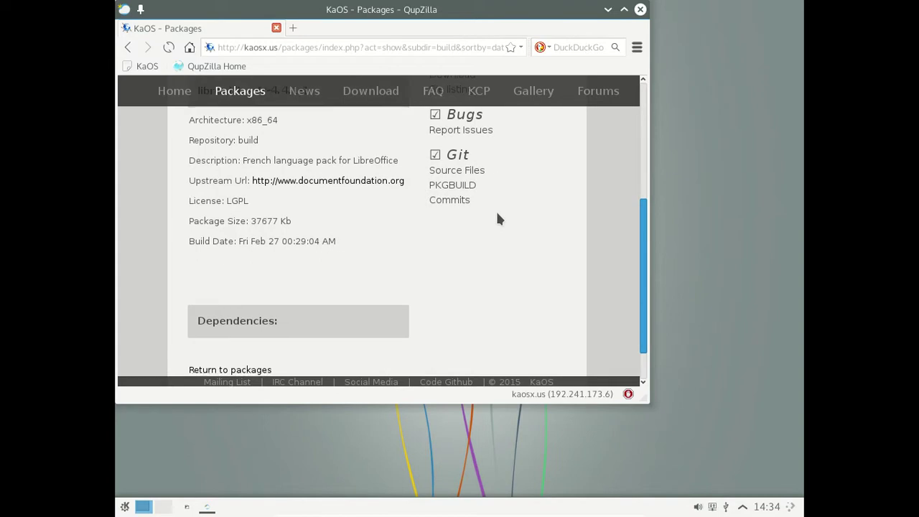
{"action": "scroll", "coordinate": [499, 219], "scroll_direction": "up", "scroll_amount": 2}
{"action": "scroll", "coordinate": [499, 218], "scroll_direction": "up", "scroll_amount": 4}
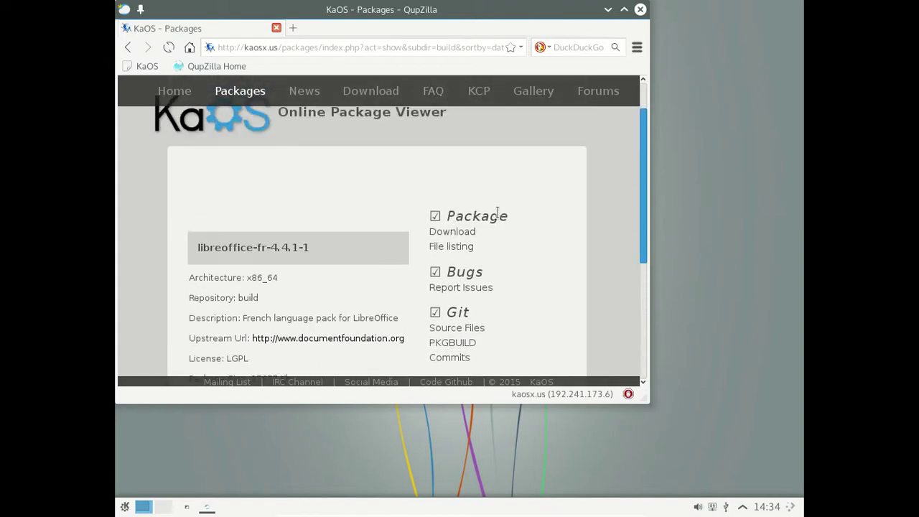
Step: Return to the repositories list, open the apps repository and search it for "libreoffice"
{"action": "left_click", "coordinate": [250, 98]}
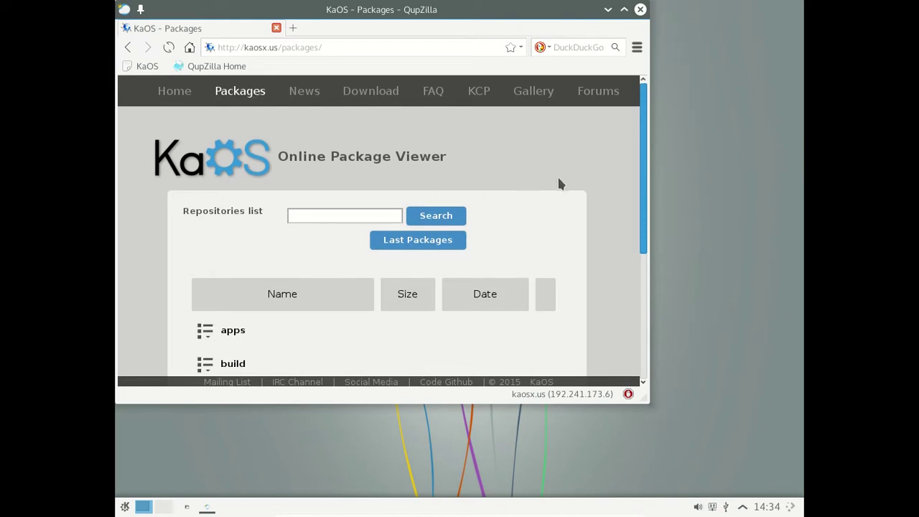
{"action": "scroll", "coordinate": [559, 184], "scroll_direction": "down", "scroll_amount": 5}
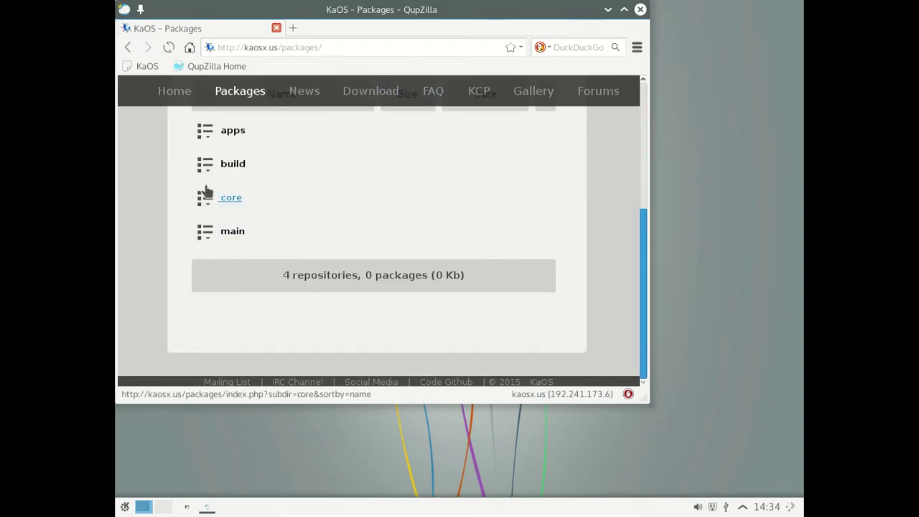
{"action": "left_click", "coordinate": [206, 134]}
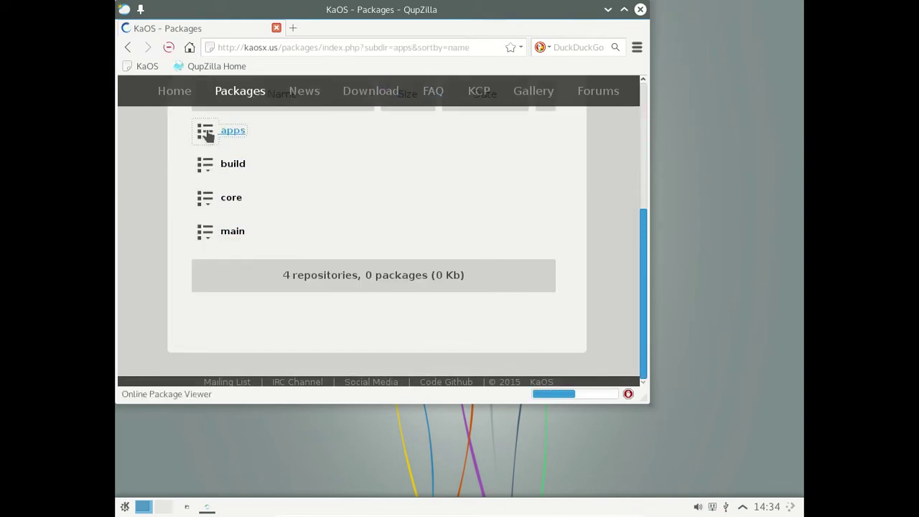
{"action": "scroll", "coordinate": [408, 201], "scroll_direction": "up", "scroll_amount": 3}
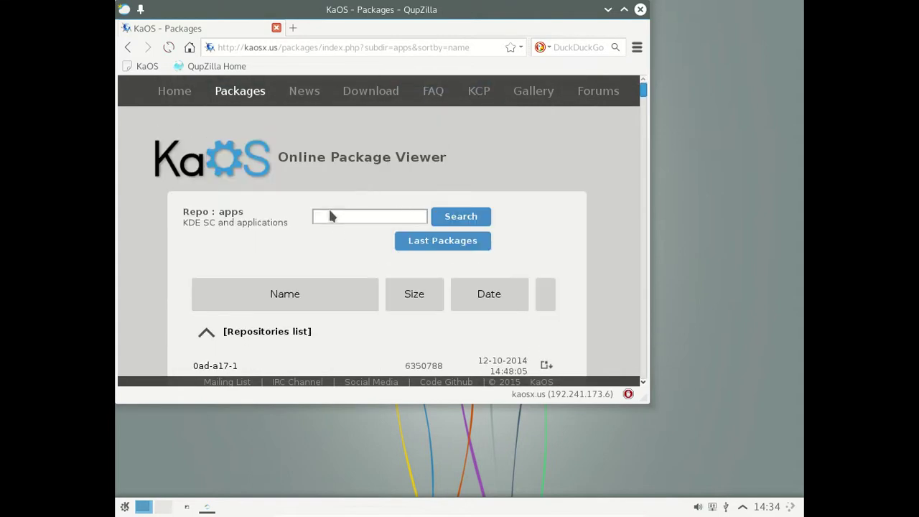
{"action": "left_click", "coordinate": [336, 217]}
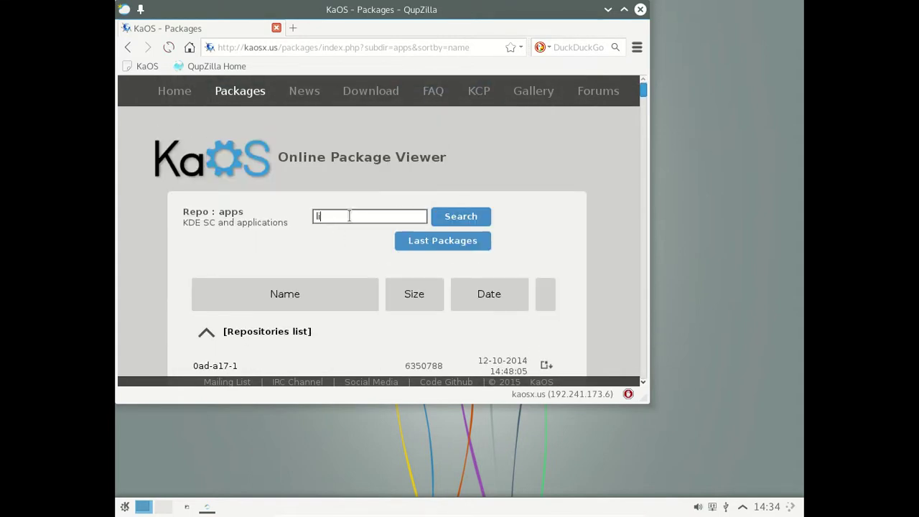
{"action": "type", "text": "libreoffice"}
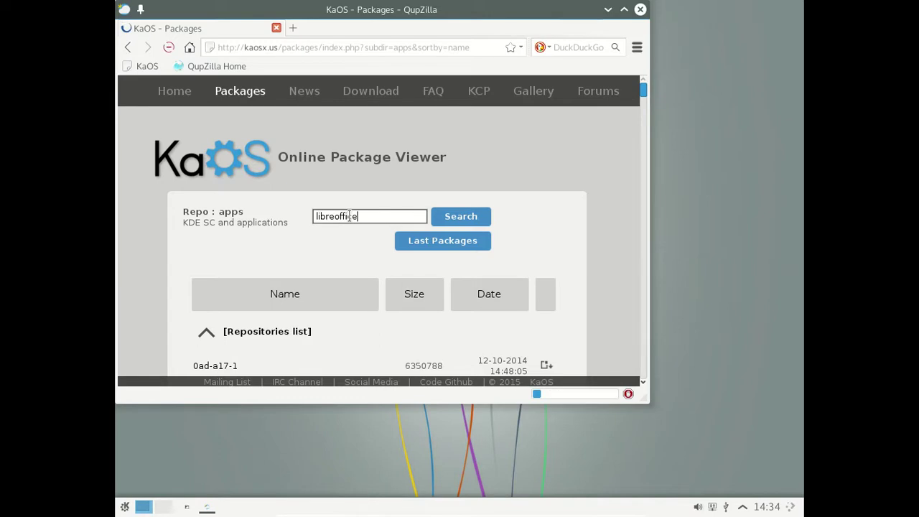
{"action": "key", "text": "Return"}
Step: Go through the LibreOffice results in the apps repository and view the details of the libreoffice-fr-4.4.0-1 package
{"action": "scroll", "coordinate": [349, 215], "scroll_direction": "down", "scroll_amount": 3}
{"action": "scroll", "coordinate": [350, 222], "scroll_direction": "up", "scroll_amount": 3}
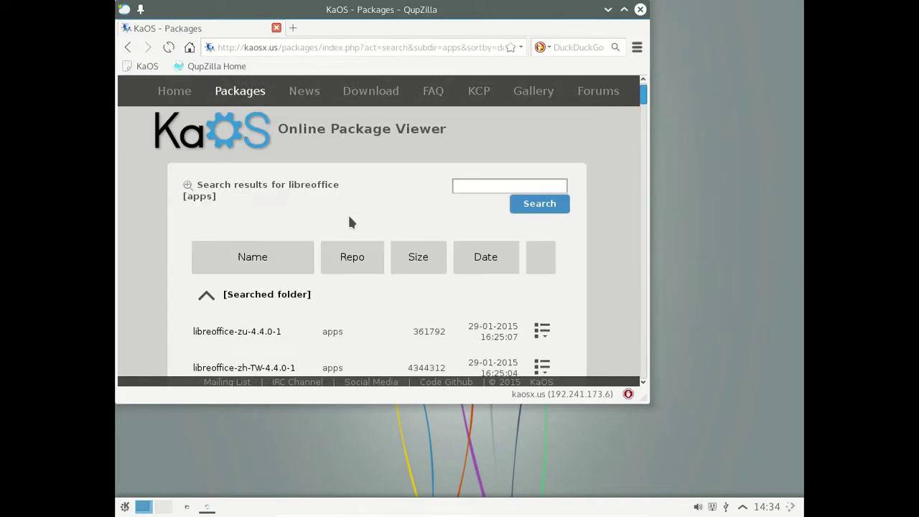
{"action": "scroll", "coordinate": [350, 222], "scroll_direction": "down", "scroll_amount": 3}
{"action": "scroll", "coordinate": [349, 221], "scroll_direction": "down", "scroll_amount": 15}
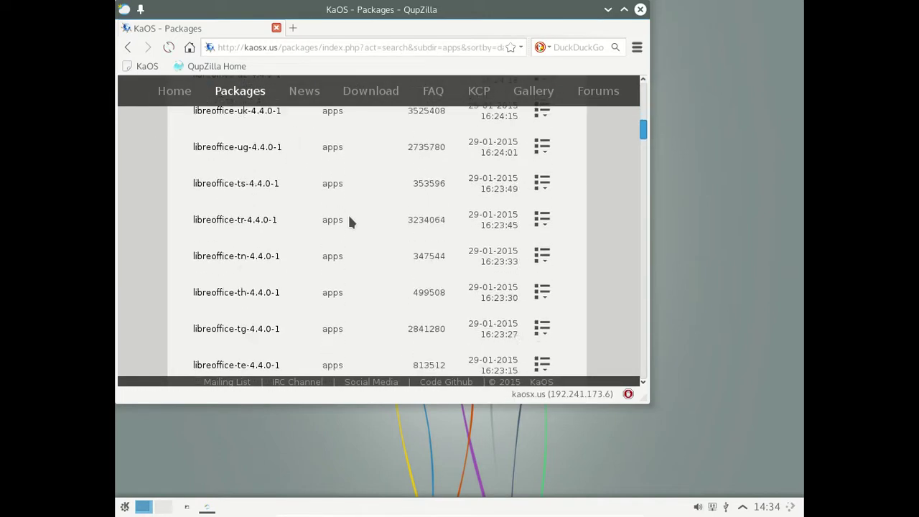
{"action": "scroll", "coordinate": [349, 222], "scroll_direction": "down", "scroll_amount": 15}
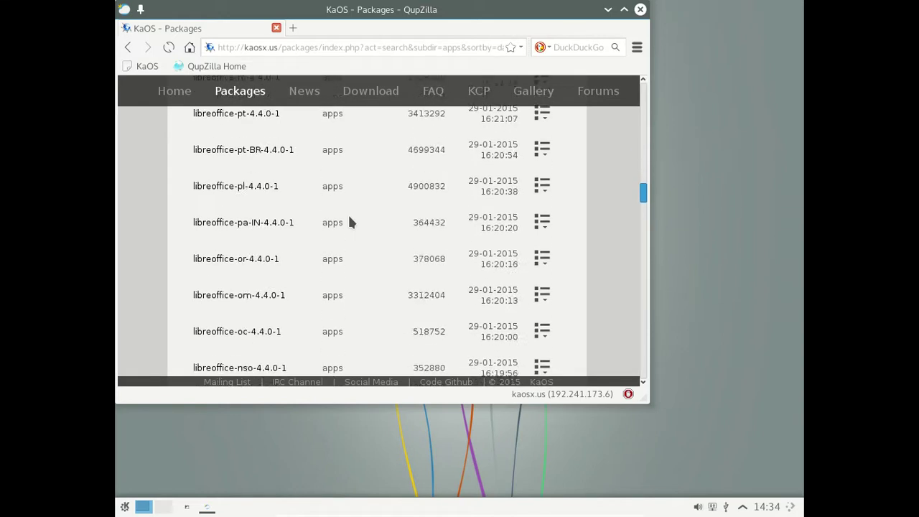
{"action": "scroll", "coordinate": [349, 221], "scroll_direction": "down", "scroll_amount": 15}
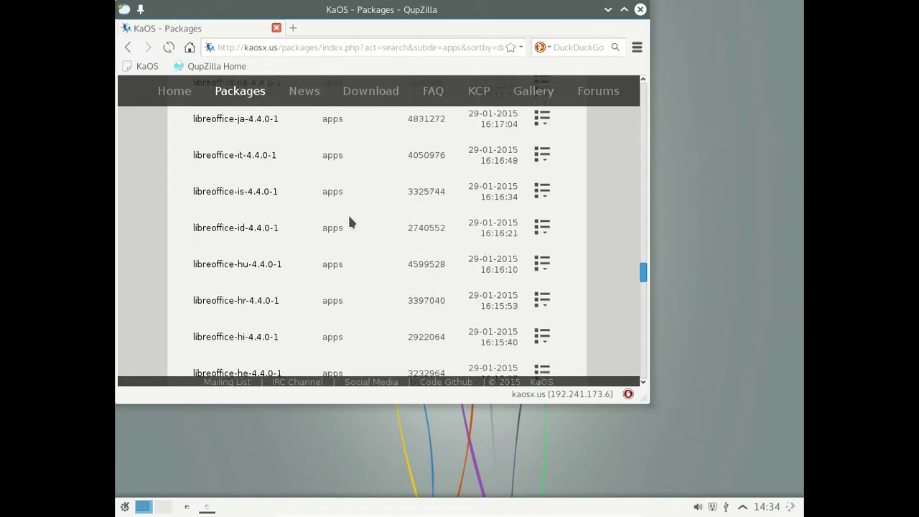
{"action": "scroll", "coordinate": [348, 222], "scroll_direction": "down", "scroll_amount": 3}
{"action": "scroll", "coordinate": [348, 222], "scroll_direction": "up", "scroll_amount": 3}
{"action": "left_click", "coordinate": [244, 188]}
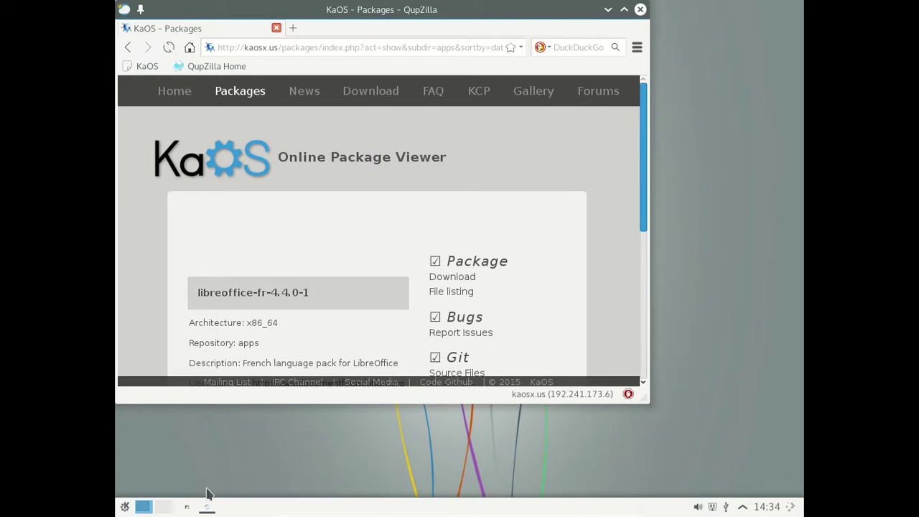
Step: Launch the Octopi package manager, listed as "Ajouter/supprimer des logiciels" among the Système applications
{"action": "left_click", "coordinate": [126, 506]}
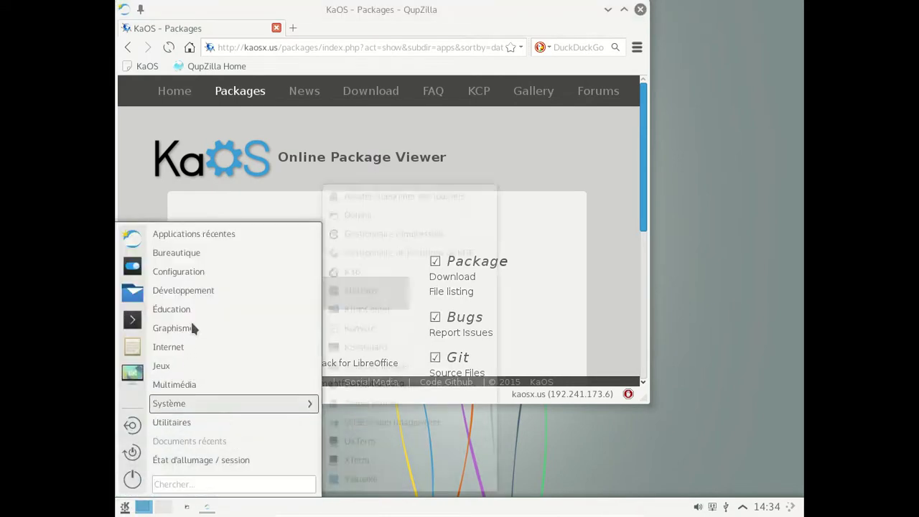
{"action": "mouse_move", "coordinate": [194, 398]}
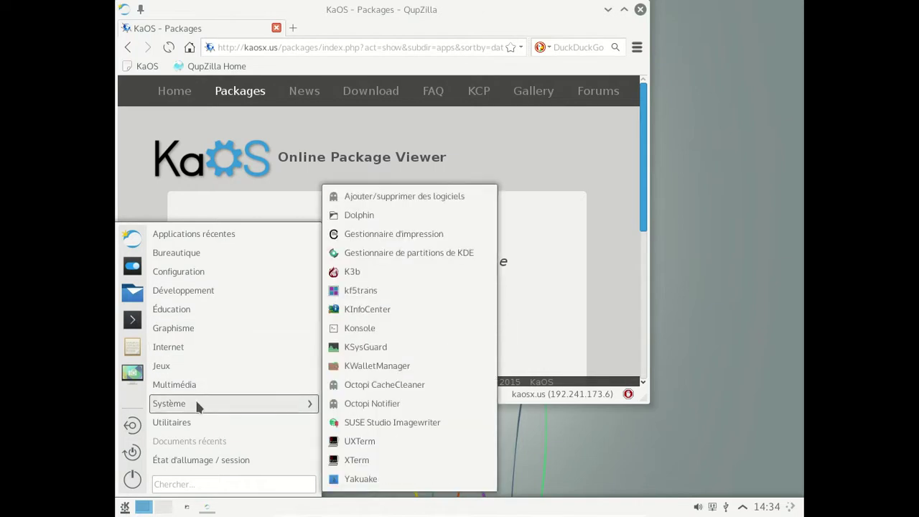
{"action": "left_click", "coordinate": [406, 205]}
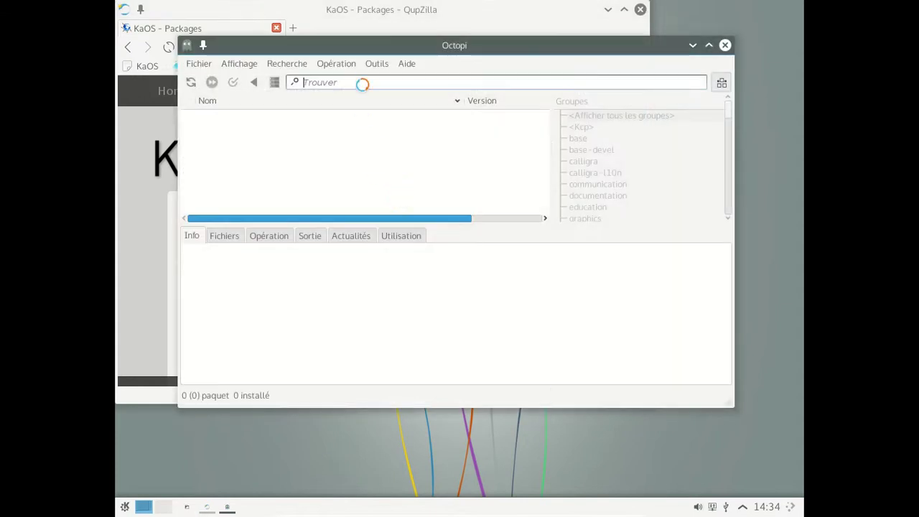
Step: Limit the package list to the apps repository and search it for "libreo"
{"action": "left_click", "coordinate": [369, 64]}
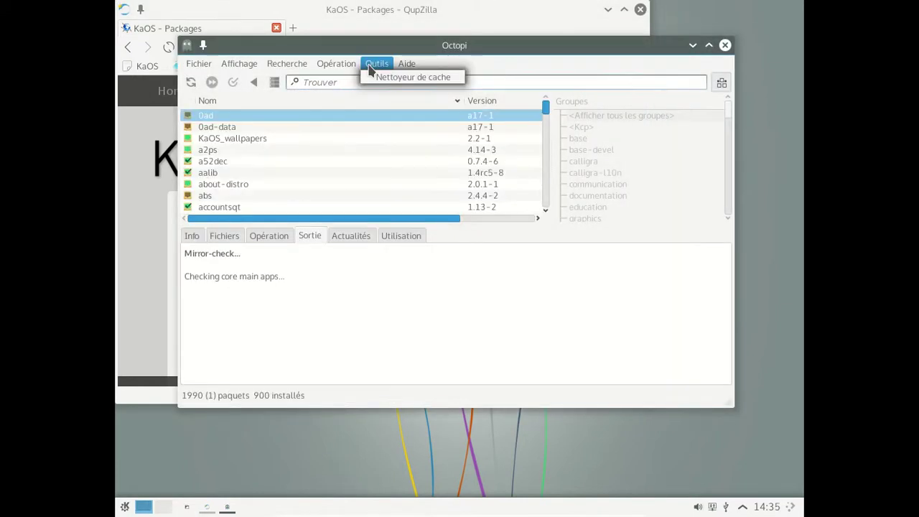
{"action": "mouse_move", "coordinate": [239, 66]}
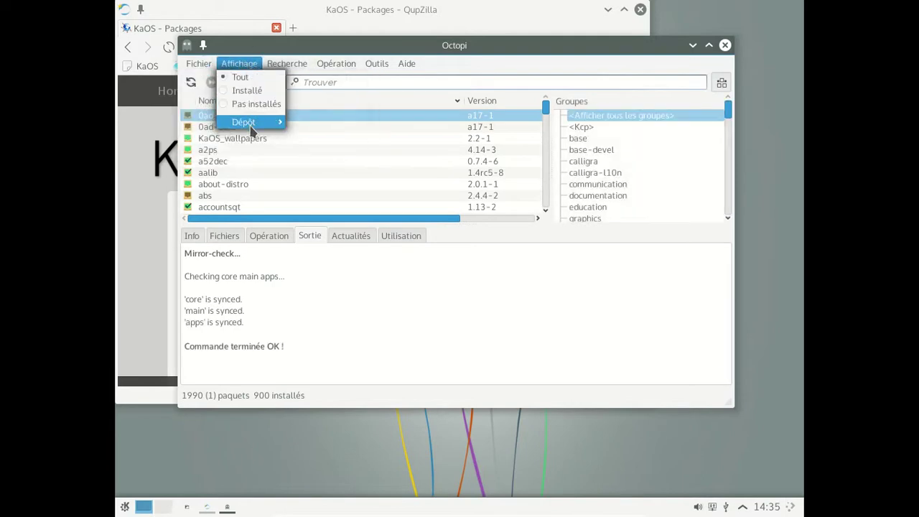
{"action": "mouse_move", "coordinate": [250, 127]}
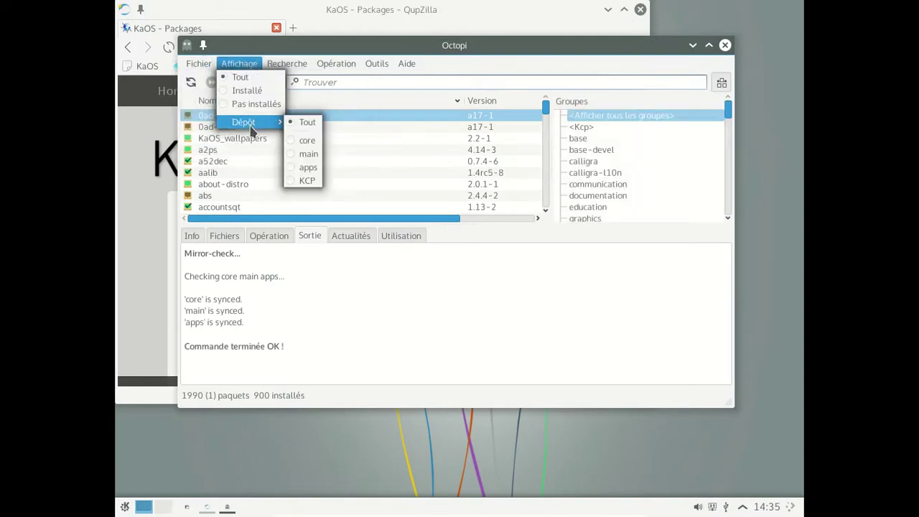
{"action": "left_click", "coordinate": [306, 168]}
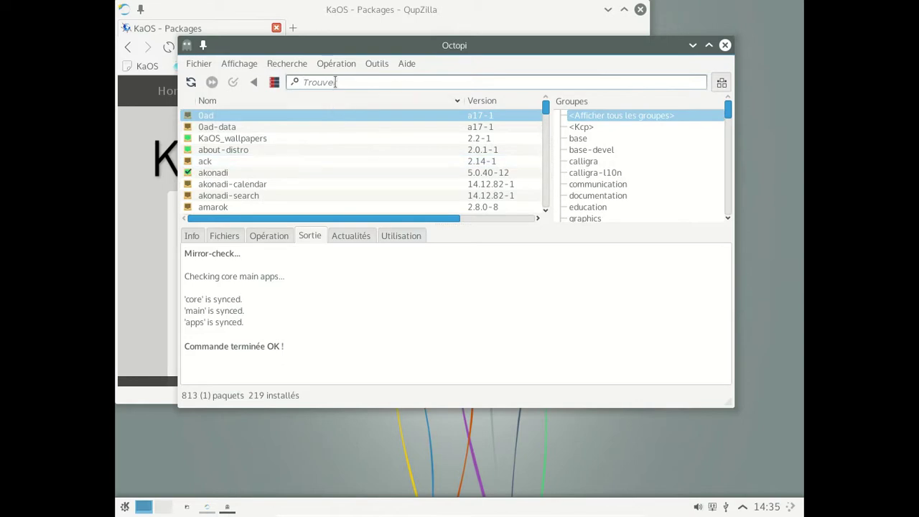
{"action": "type", "text": "libre"}
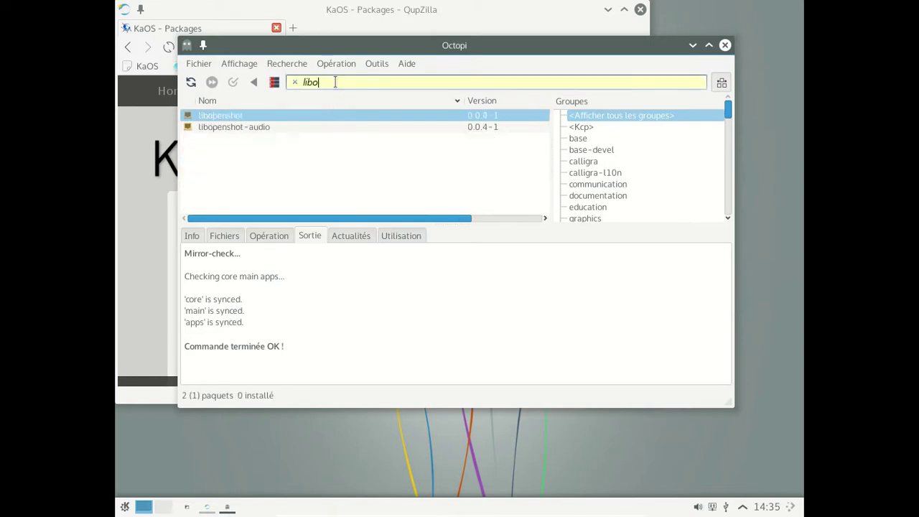
{"action": "type", "text": "o"}
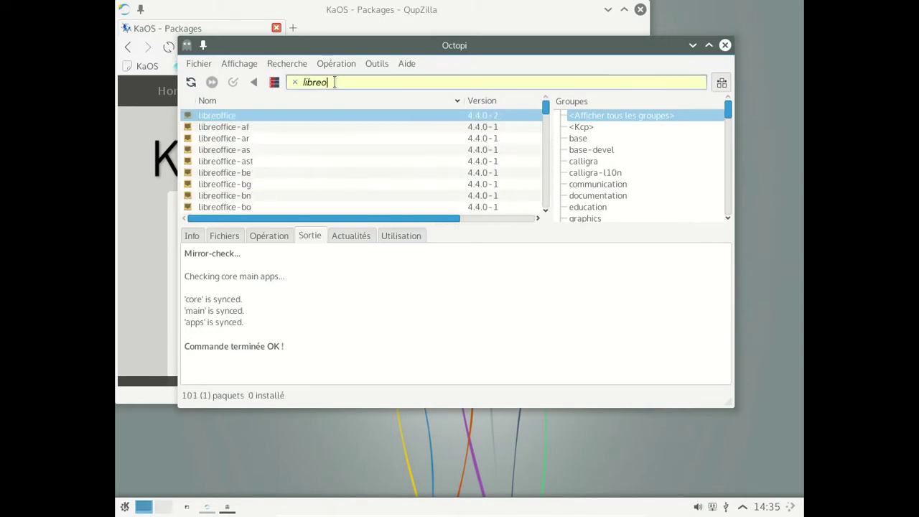
Step: Reposition the Octopi window lower on the desktop and mark the libreoffice package for installation
{"action": "left_click_drag", "start_coordinate": [367, 45], "coordinate": [354, 76]}
{"action": "left_click", "coordinate": [304, 147]}
{"action": "right_click", "coordinate": [305, 148]}
{"action": "left_click", "coordinate": [316, 159]}
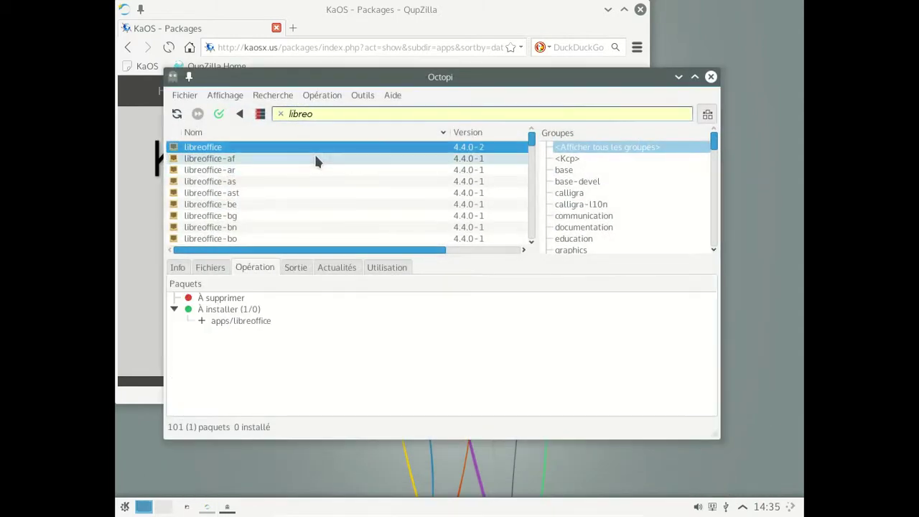
Step: Find the French language pack libreoffice-fr in the results and mark it for installation
{"action": "scroll", "coordinate": [316, 160], "scroll_direction": "down", "scroll_amount": 6}
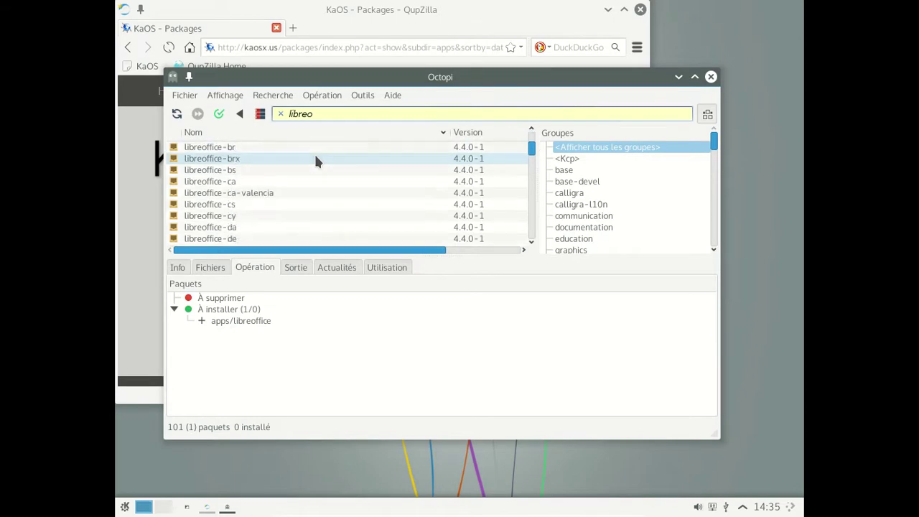
{"action": "scroll", "coordinate": [316, 161], "scroll_direction": "down", "scroll_amount": 2}
{"action": "left_click", "coordinate": [281, 181]}
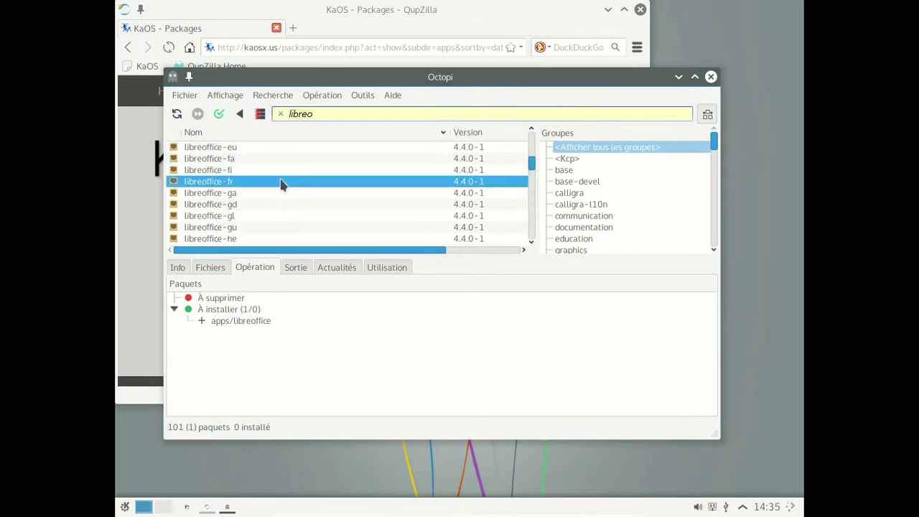
{"action": "right_click", "coordinate": [281, 181]}
{"action": "left_click", "coordinate": [300, 186]}
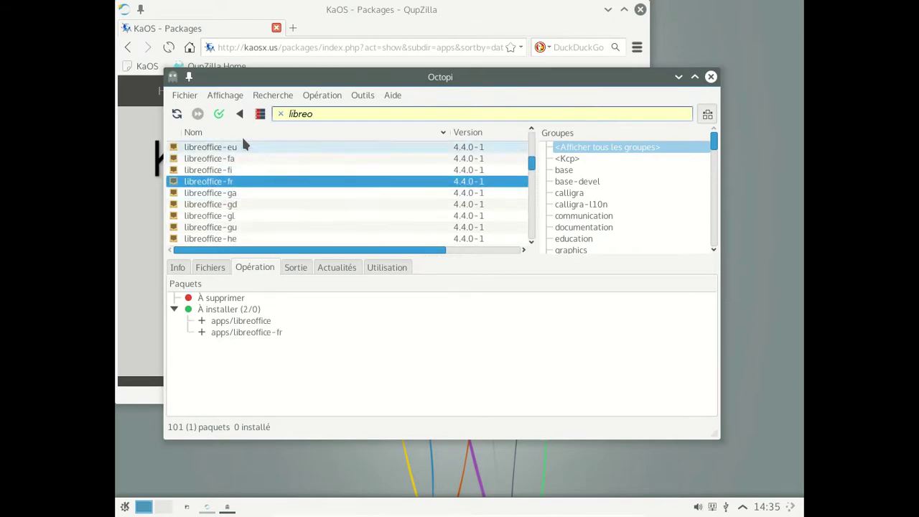
Step: Install the marked packages, confirming the download and entering the root password, and close the QupZilla browser
{"action": "left_click", "coordinate": [221, 113]}
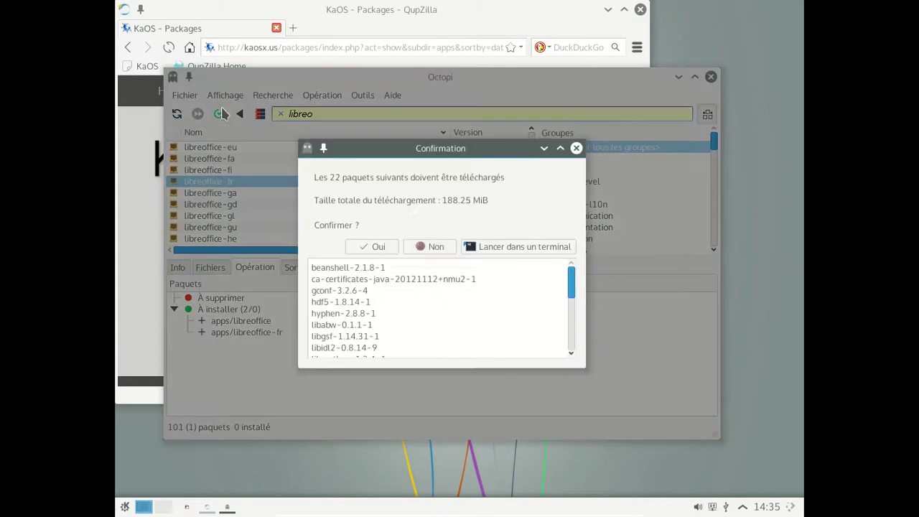
{"action": "left_click", "coordinate": [378, 246]}
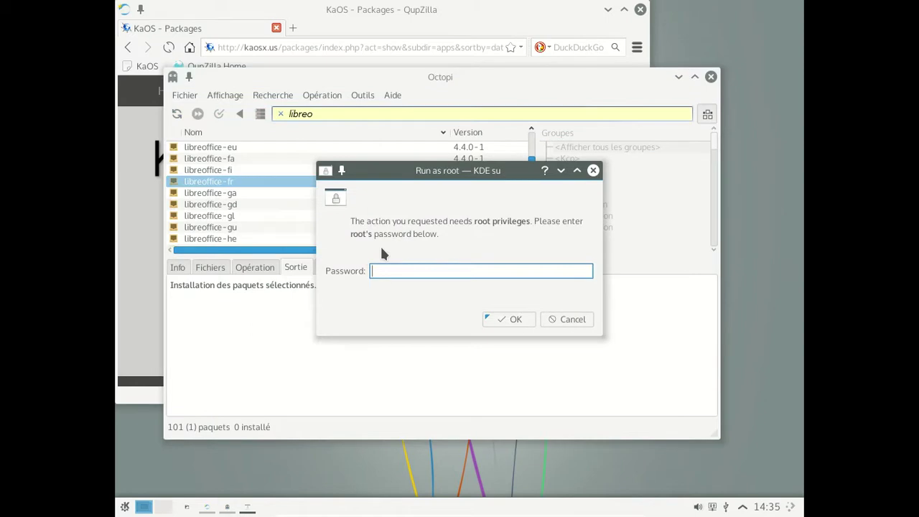
{"action": "type", "text": "********"}
{"action": "key", "text": "Return"}
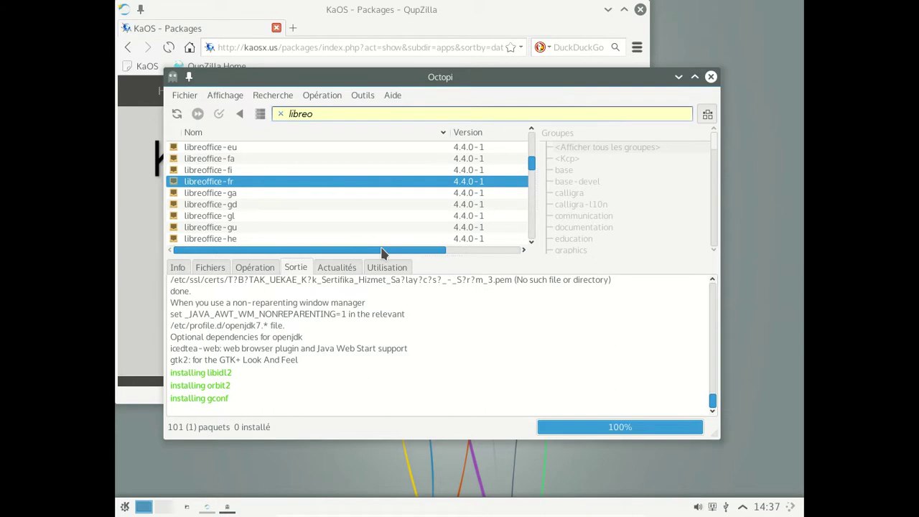
{"action": "left_click", "coordinate": [640, 10]}
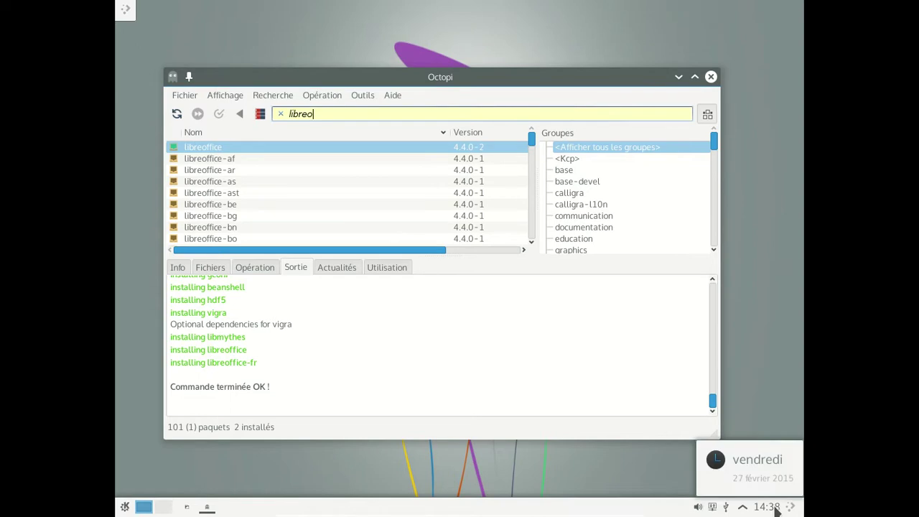
Step: View the calendar from the clock, dismiss it, and close Octopi
{"action": "left_click", "coordinate": [775, 508]}
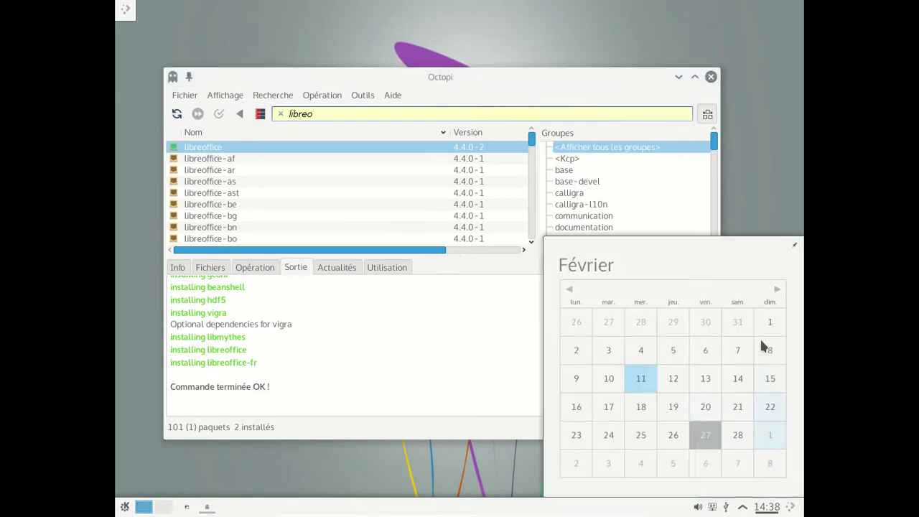
{"action": "left_click", "coordinate": [744, 222]}
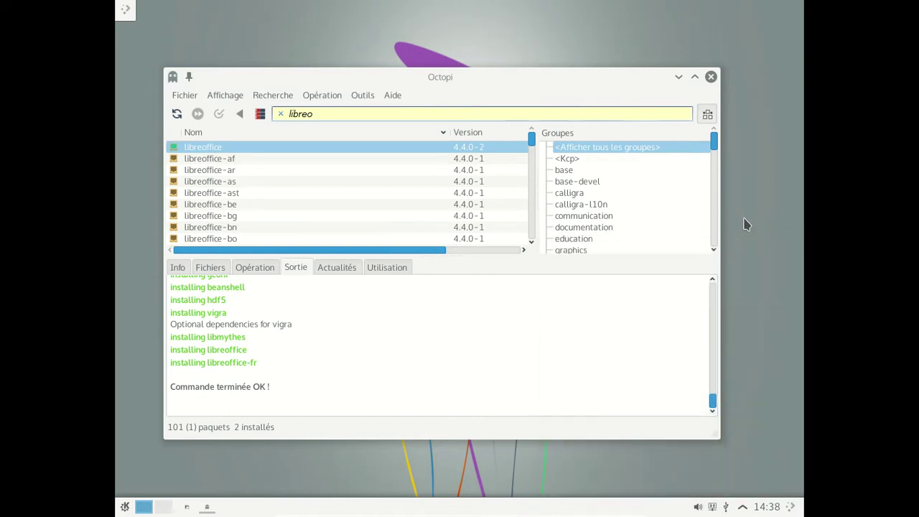
{"action": "left_click", "coordinate": [711, 76]}
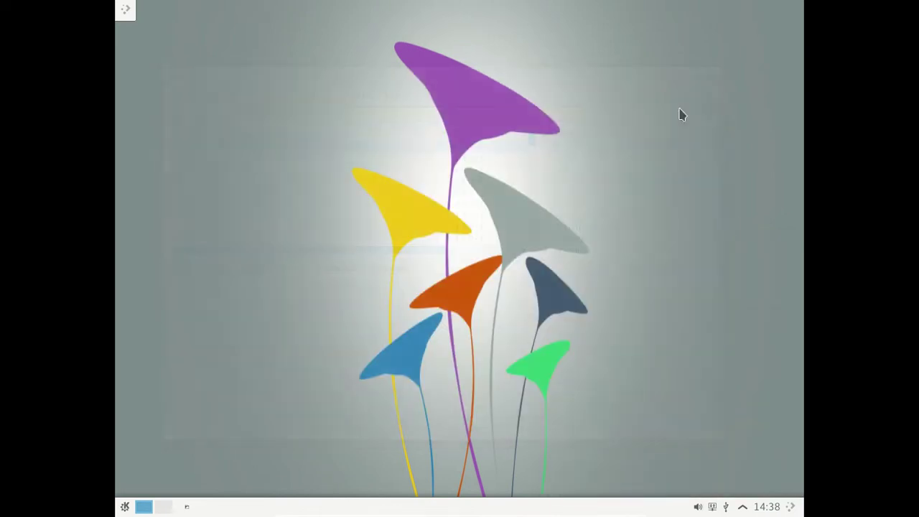
Step: Review the installed office applications and launch LibreOffice Writer
{"action": "left_click", "coordinate": [125, 507]}
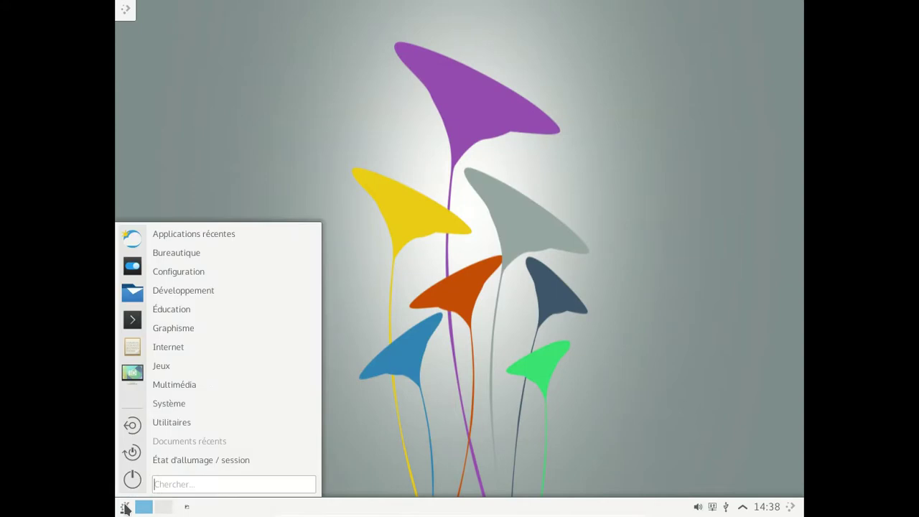
{"action": "mouse_move", "coordinate": [212, 368]}
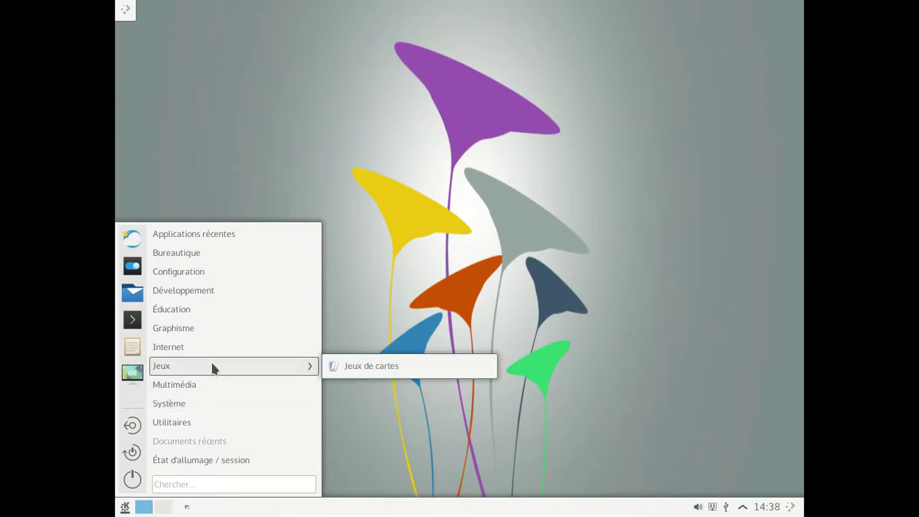
{"action": "mouse_move", "coordinate": [201, 253]}
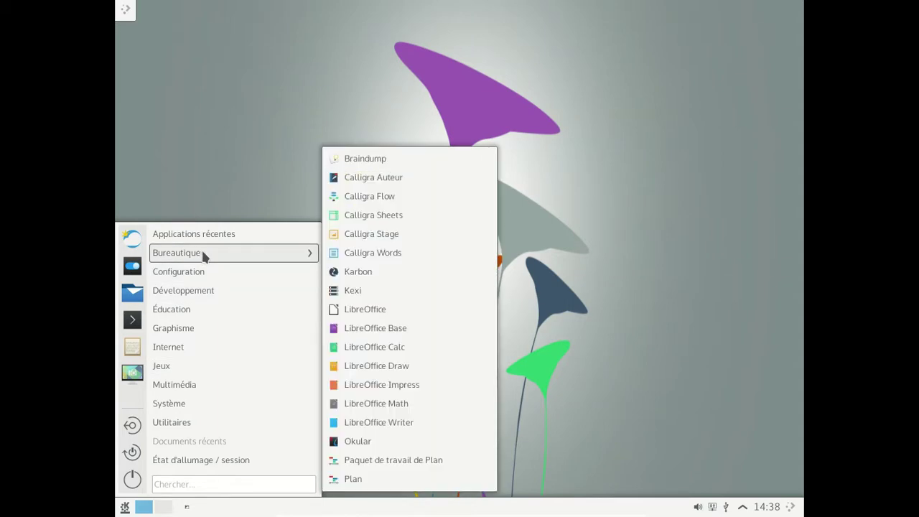
{"action": "left_click", "coordinate": [379, 423]}
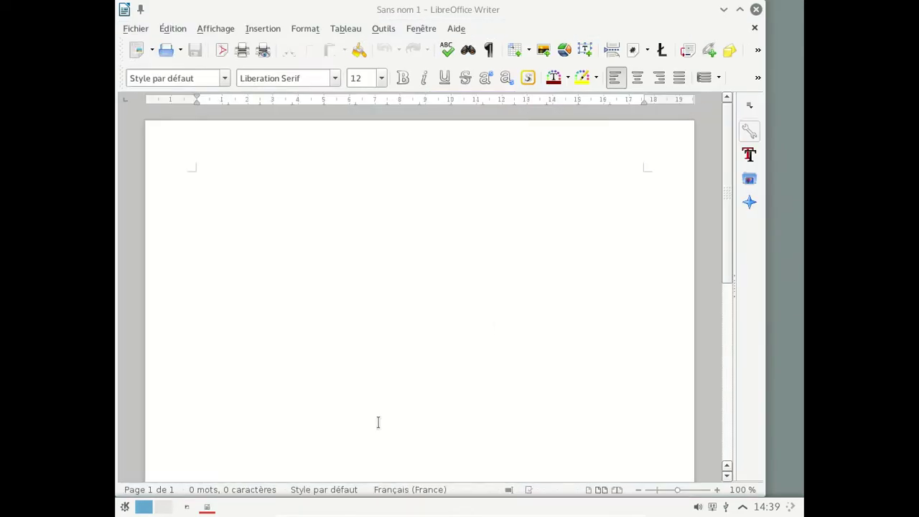
Step: Set the icon style to Sifr in LibreOffice's display options and apply the change
{"action": "left_click", "coordinate": [455, 28]}
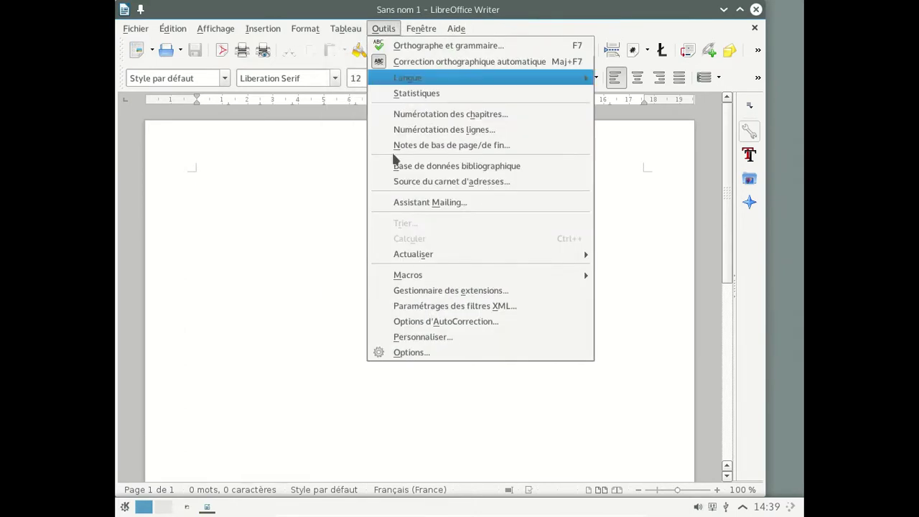
{"action": "left_click", "coordinate": [430, 353]}
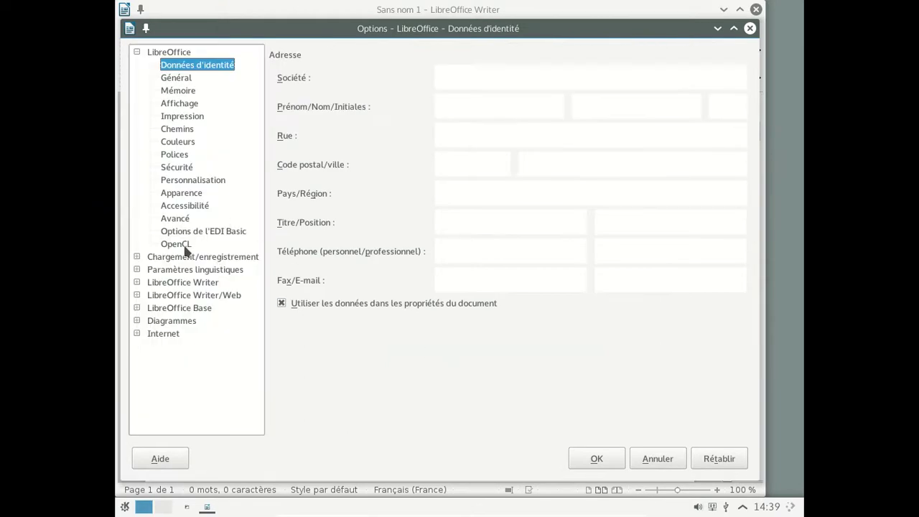
{"action": "left_click", "coordinate": [136, 282]}
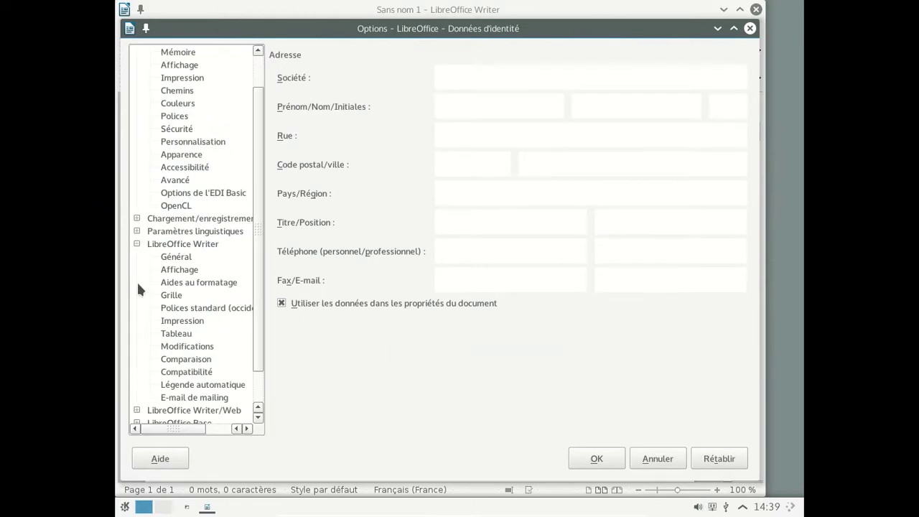
{"action": "left_click", "coordinate": [137, 242]}
{"action": "left_click", "coordinate": [180, 103]}
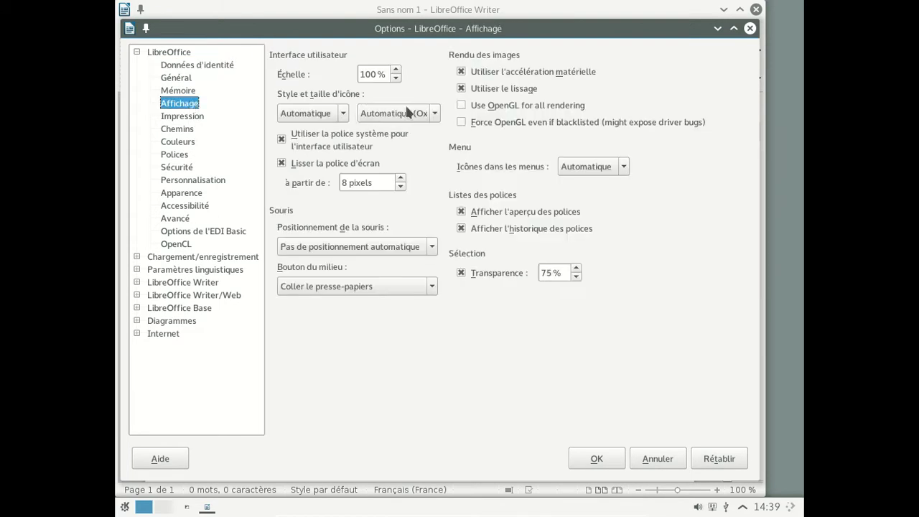
{"action": "left_click", "coordinate": [406, 113]}
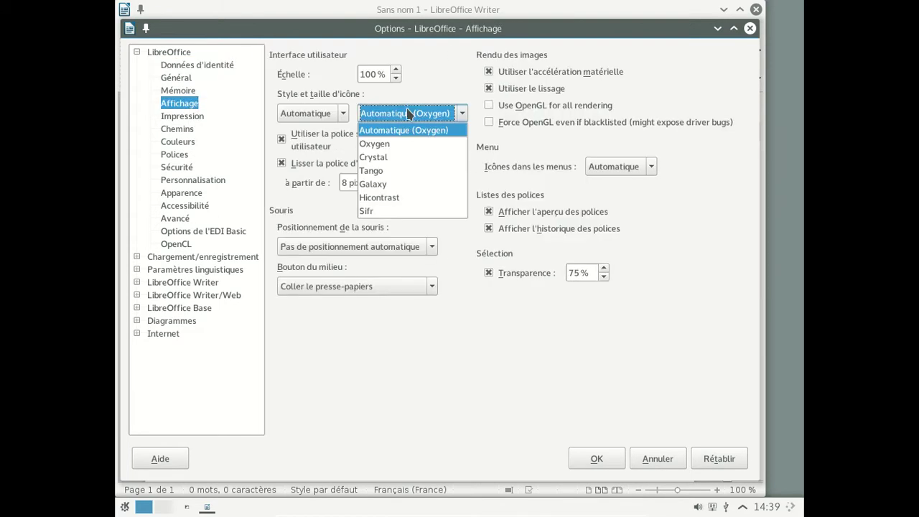
{"action": "left_click", "coordinate": [391, 210]}
{"action": "left_click", "coordinate": [596, 460]}
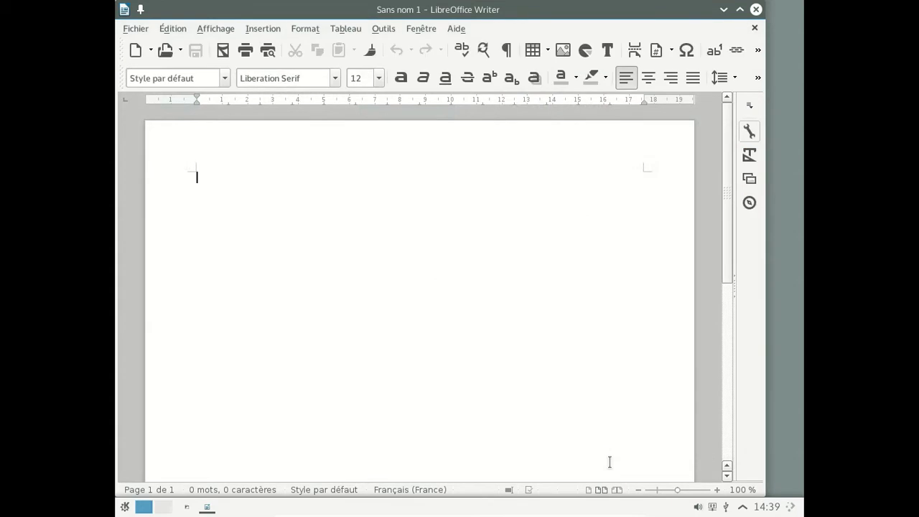
Step: View the home folder in the Dolphin file manager, and close both Dolphin and LibreOffice Writer
{"action": "left_click", "coordinate": [124, 506]}
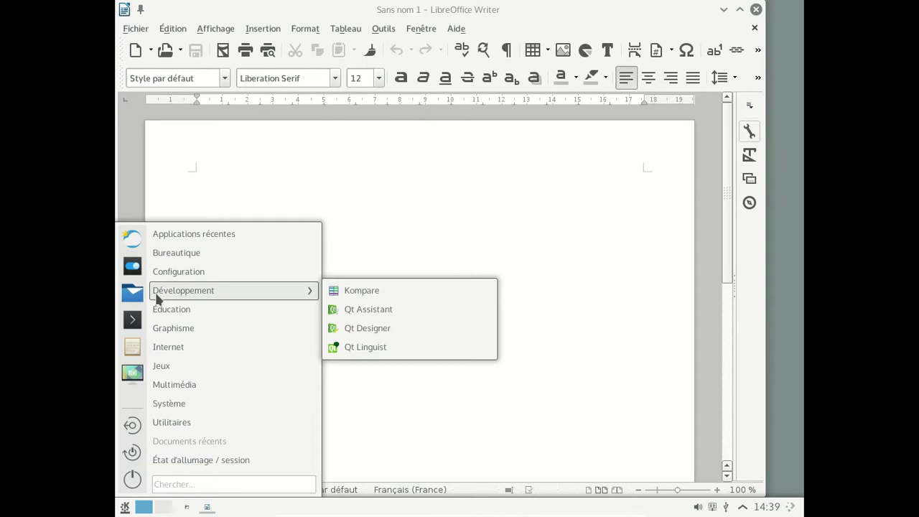
{"action": "key", "text": "Escape"}
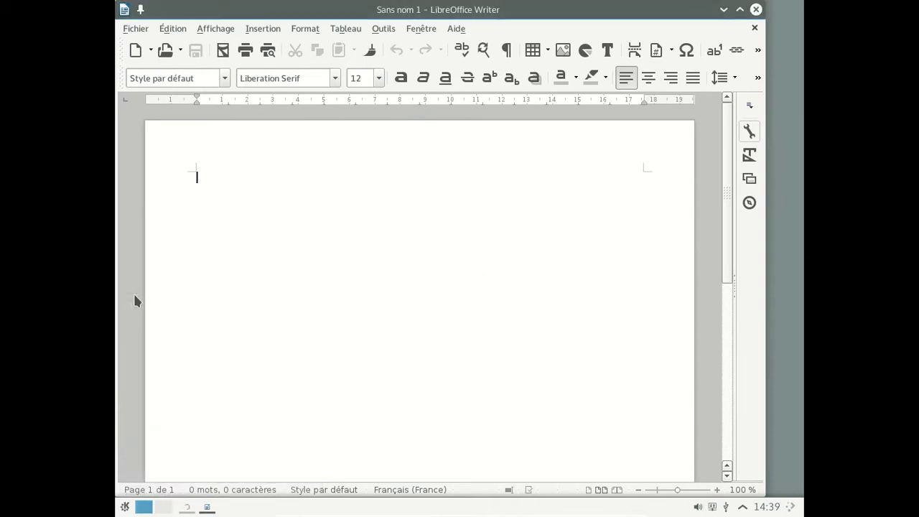
{"action": "left_click_drag", "start_coordinate": [546, 15], "coordinate": [428, 192]}
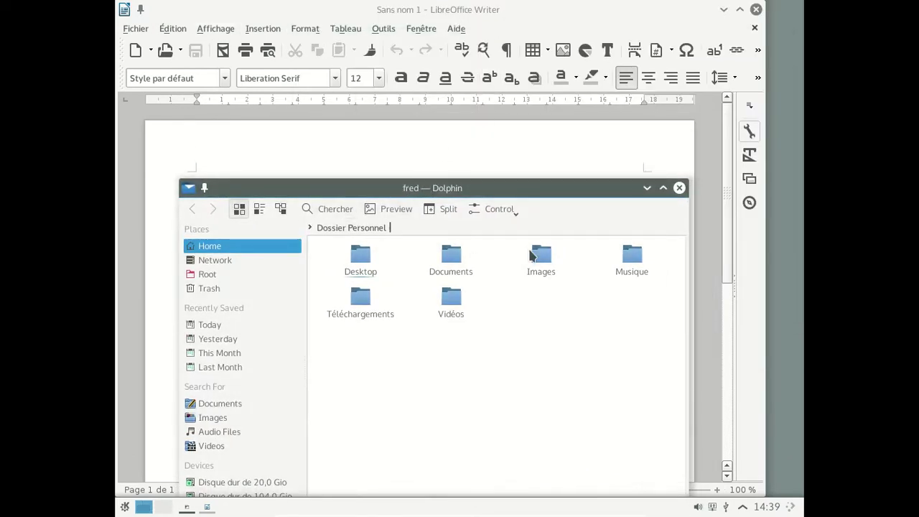
{"action": "left_click", "coordinate": [679, 188]}
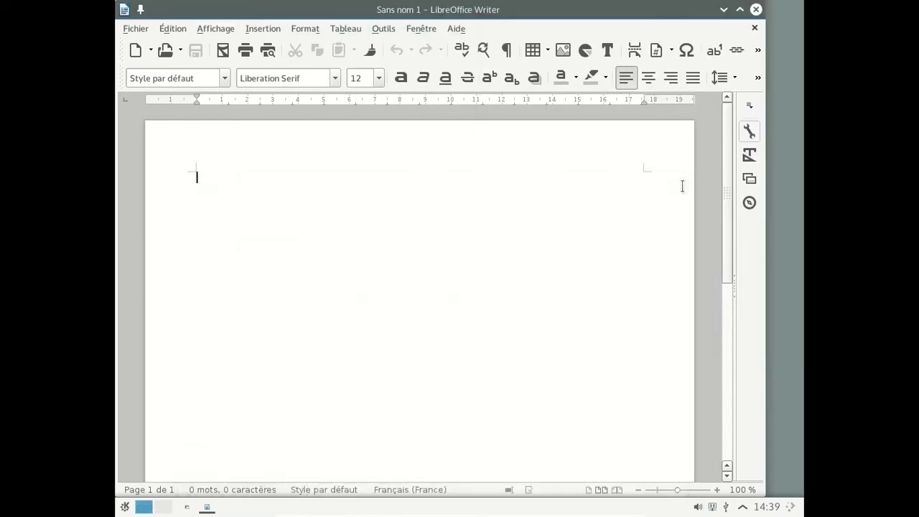
{"action": "left_click", "coordinate": [761, 7]}
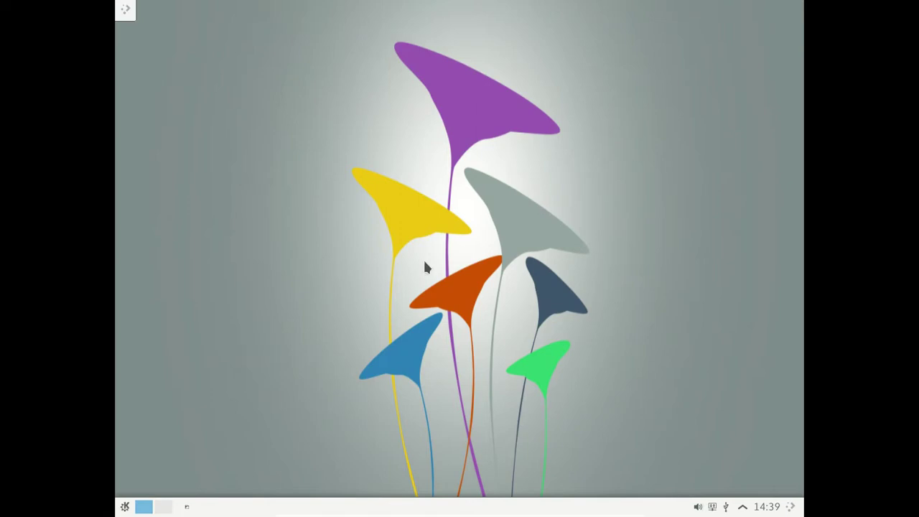
Step: Shut down the KaOS system and confirm the shutdown
{"action": "left_click", "coordinate": [123, 506]}
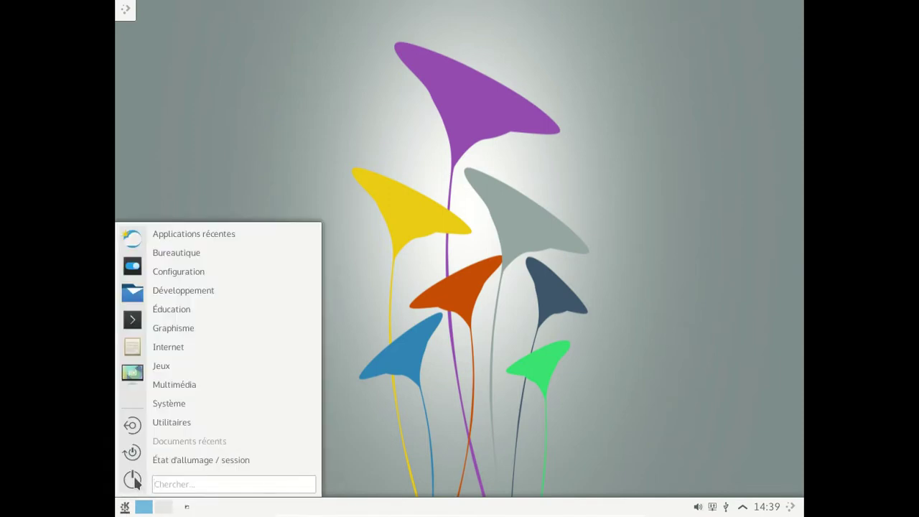
{"action": "key", "text": "Escape"}
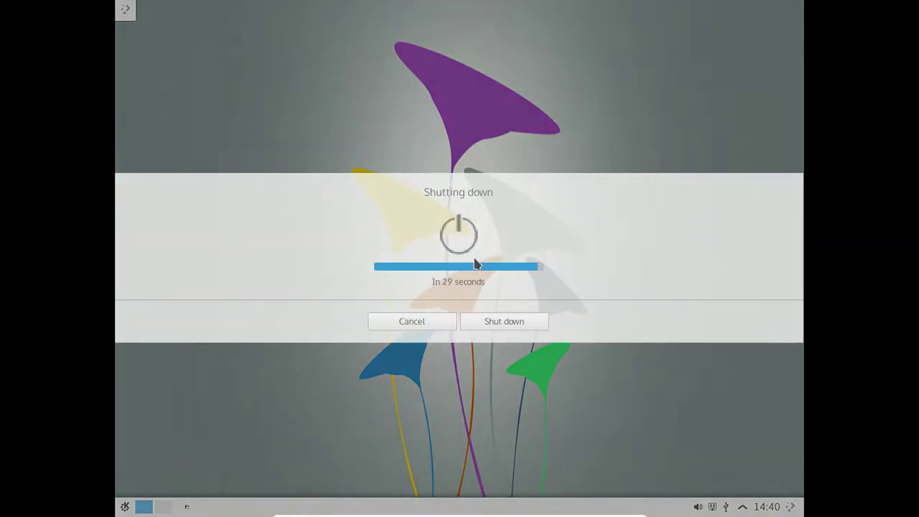
{"action": "left_click", "coordinate": [504, 323]}
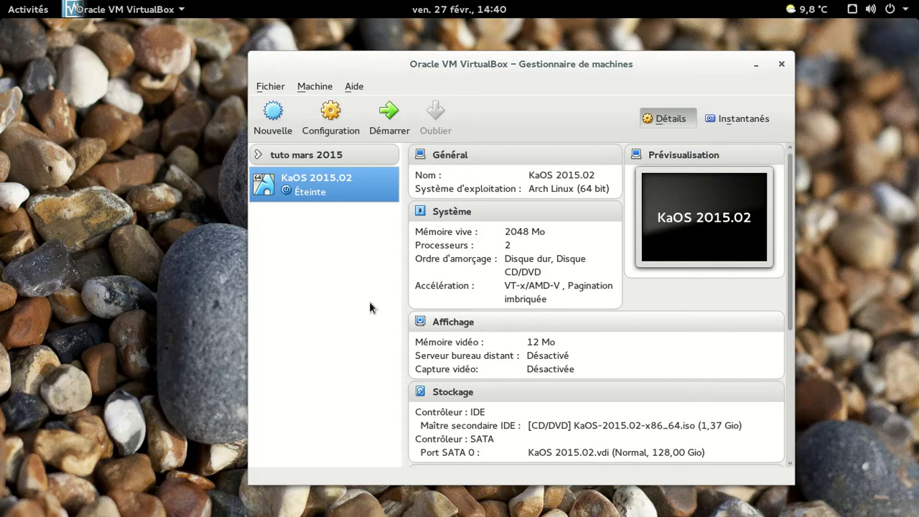
Step: Expand the "tuto mars 2015" group in VirtualBox and start the "Archlinux – Plasma" virtual machine
{"action": "left_click", "coordinate": [258, 156]}
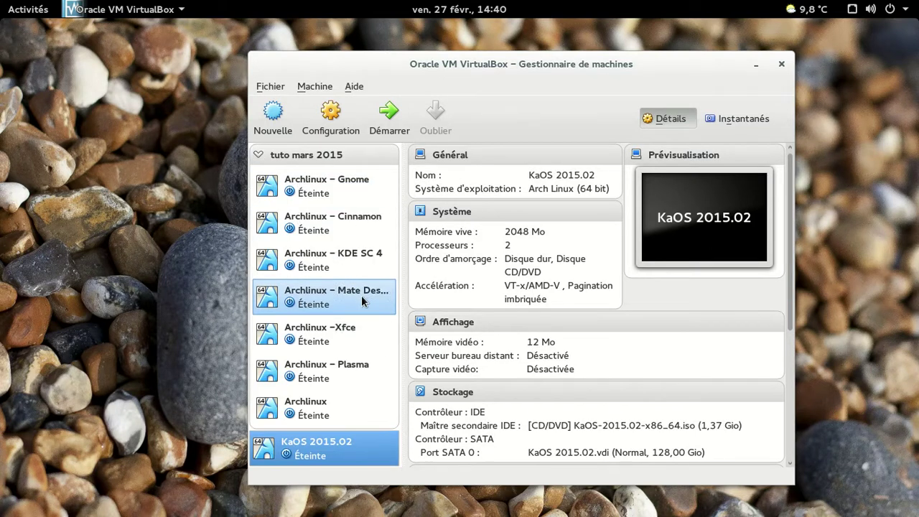
{"action": "left_click", "coordinate": [350, 366]}
{"action": "left_click", "coordinate": [400, 116]}
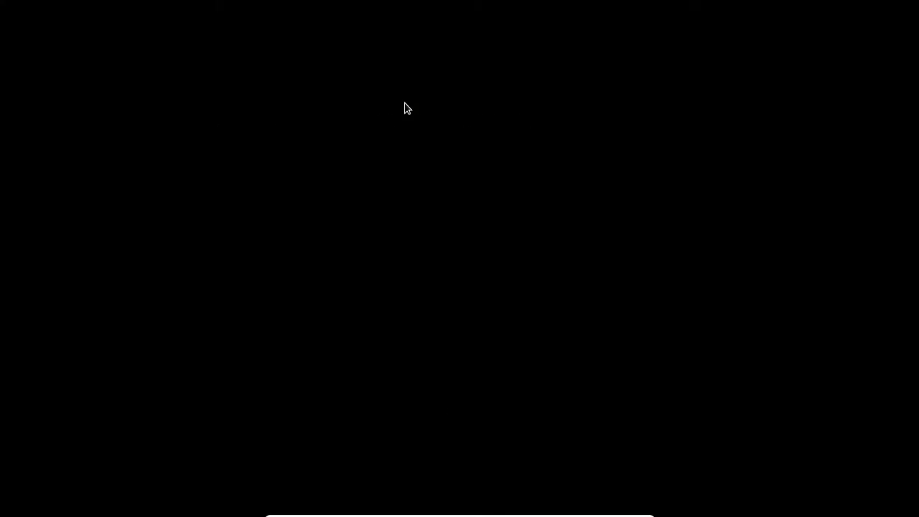
Step: Boot Arch Linux and log in to the Plasma session with the account password
{"action": "key", "text": "Return"}
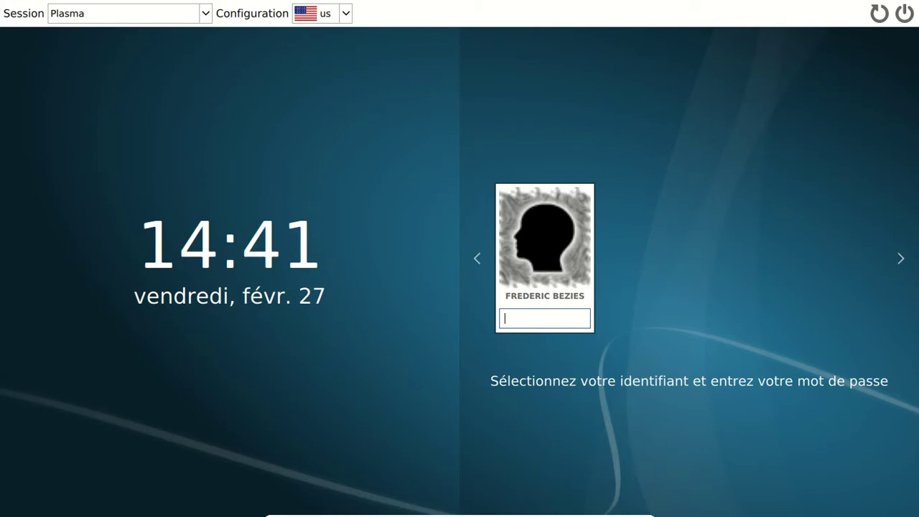
{"action": "type", "text": "••••••"}
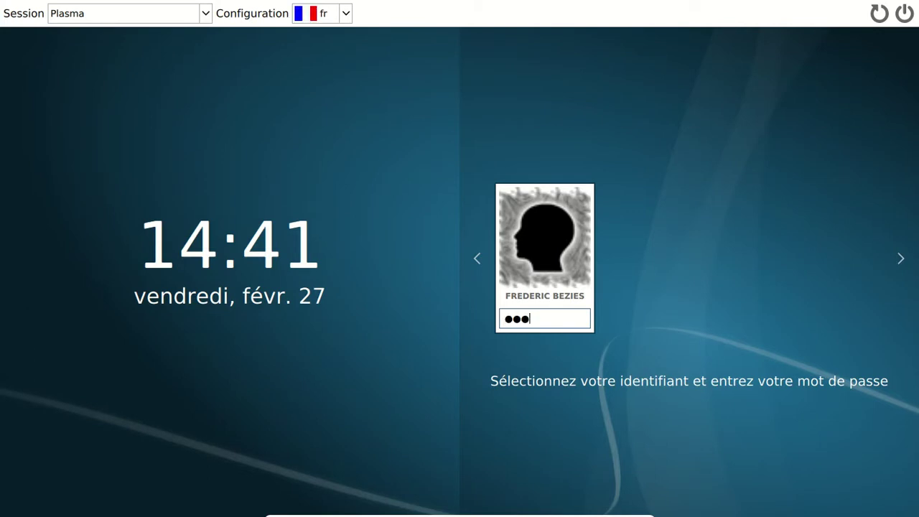
{"action": "key", "text": "Return"}
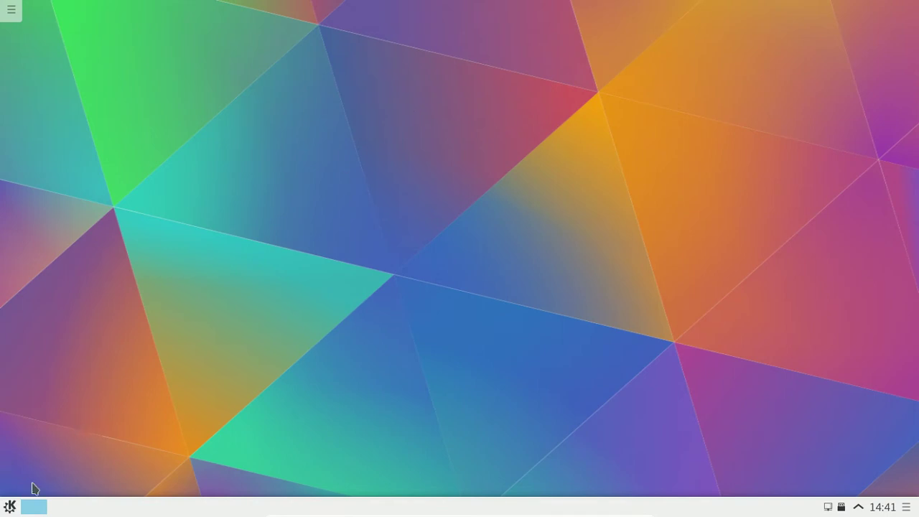
Step: Open the system settings, move and enlarge their window, and look through the categories from Appearance to Matériel
{"action": "left_click", "coordinate": [10, 507]}
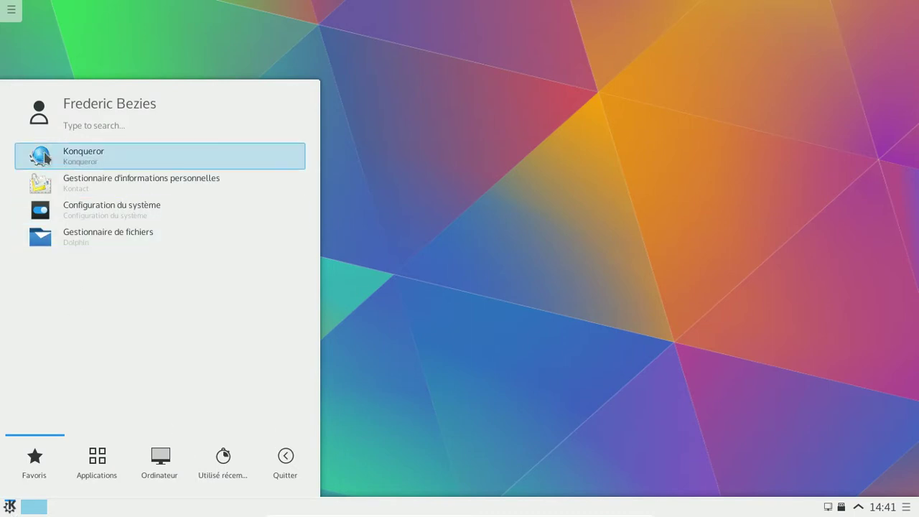
{"action": "left_click", "coordinate": [44, 219]}
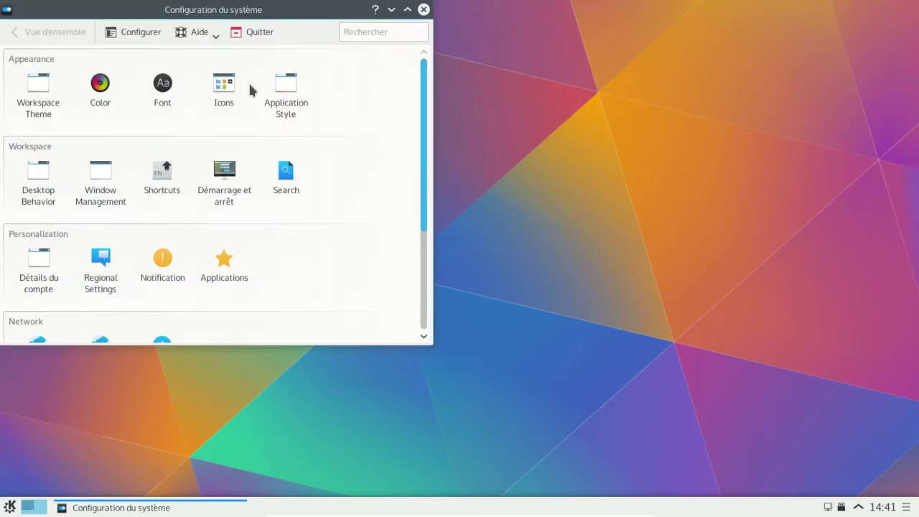
{"action": "left_click_drag", "start_coordinate": [267, 12], "coordinate": [404, 37]}
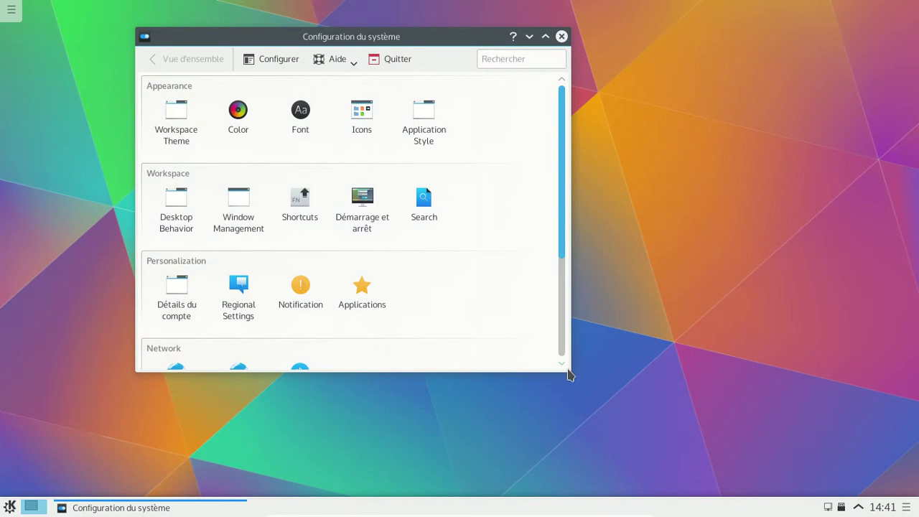
{"action": "left_click_drag", "start_coordinate": [568, 373], "coordinate": [642, 435]}
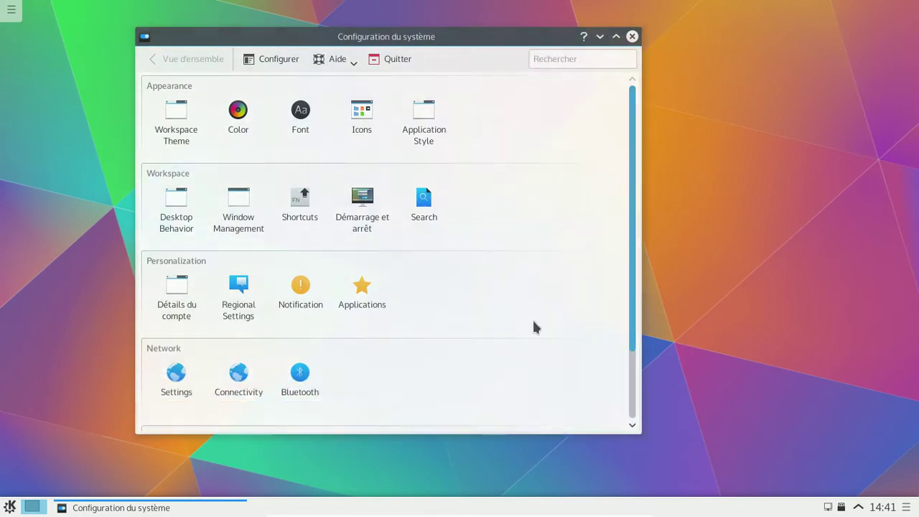
{"action": "scroll", "coordinate": [478, 231], "scroll_direction": "down", "scroll_amount": 2}
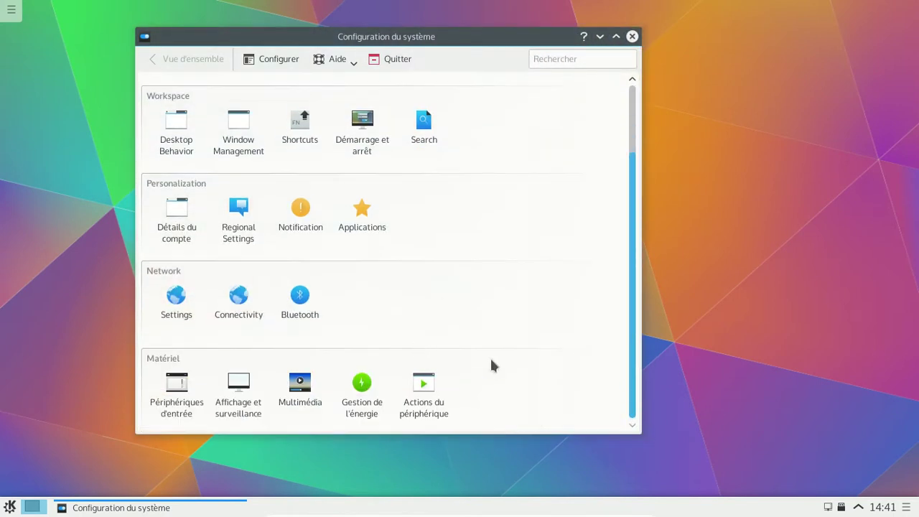
{"action": "scroll", "coordinate": [492, 365], "scroll_direction": "up", "scroll_amount": 2}
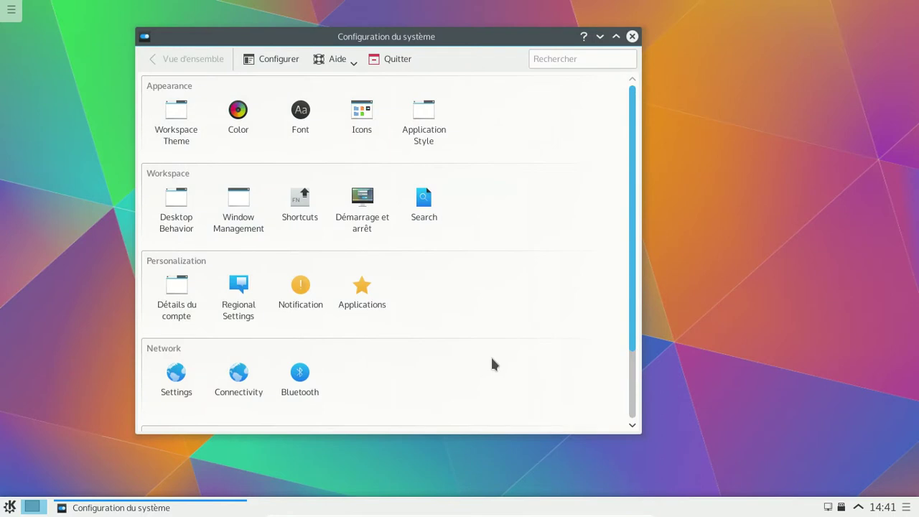
{"action": "scroll", "coordinate": [492, 365], "scroll_direction": "down", "scroll_amount": 2}
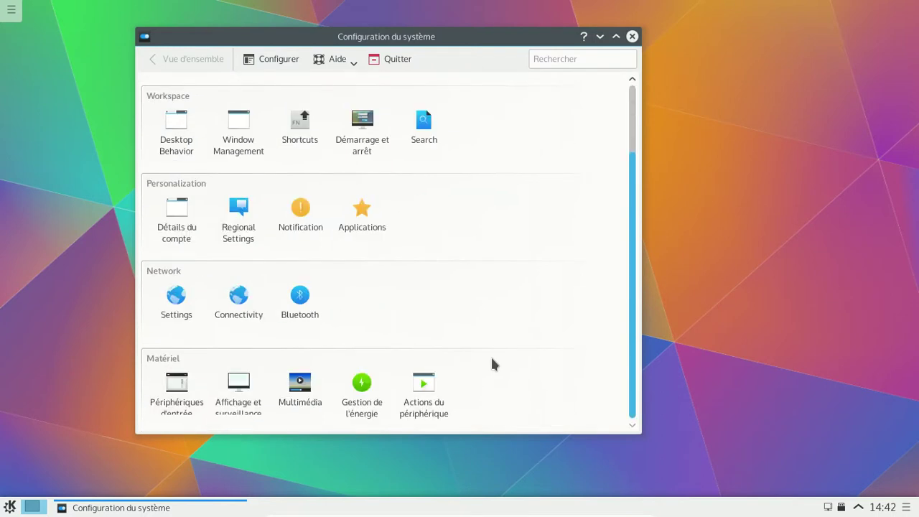
{"action": "scroll", "coordinate": [493, 364], "scroll_direction": "up", "scroll_amount": 2}
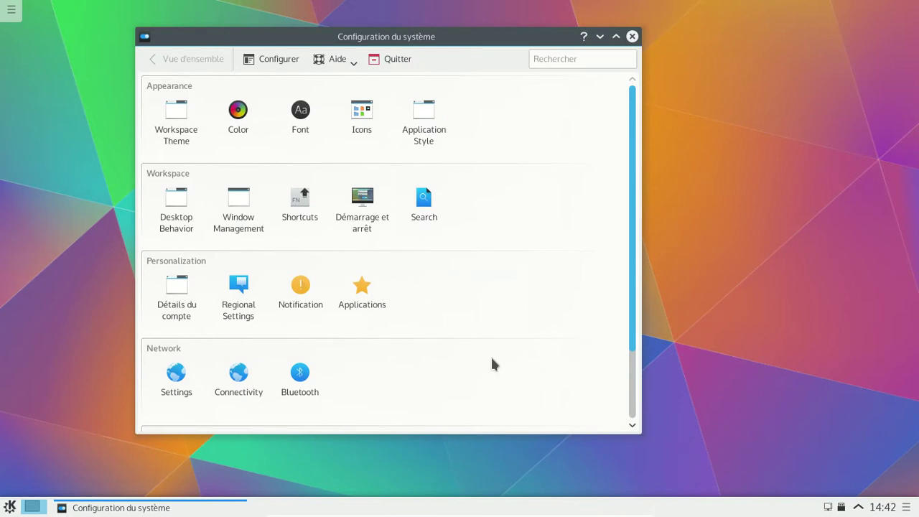
{"action": "scroll", "coordinate": [551, 233], "scroll_direction": "down", "scroll_amount": 2}
{"action": "scroll", "coordinate": [548, 230], "scroll_direction": "up", "scroll_amount": 2}
Step: Open the About dialogs for the system settings and for KDE, placing each aside to check the version information
{"action": "left_click", "coordinate": [348, 61]}
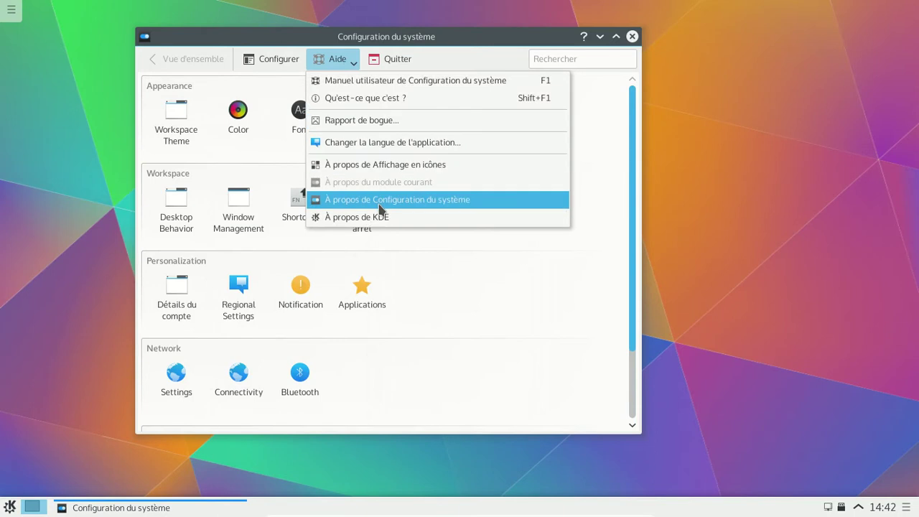
{"action": "left_click", "coordinate": [379, 203]}
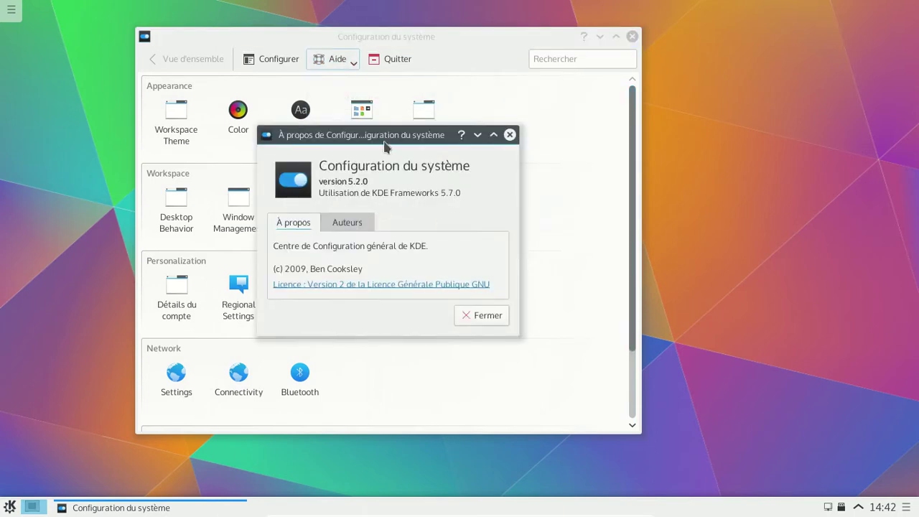
{"action": "left_click_drag", "start_coordinate": [383, 143], "coordinate": [669, 38]}
{"action": "left_click", "coordinate": [349, 62]}
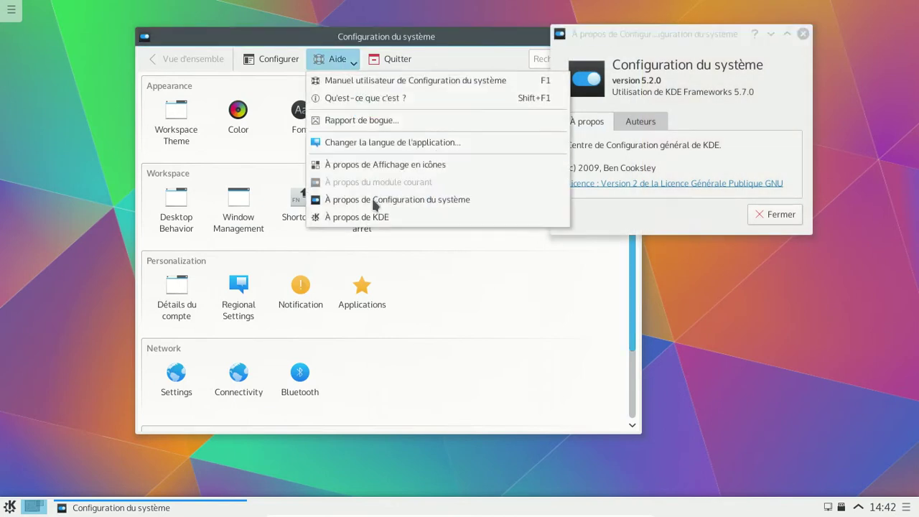
{"action": "left_click", "coordinate": [372, 216]}
{"action": "left_click_drag", "start_coordinate": [419, 47], "coordinate": [600, 149]}
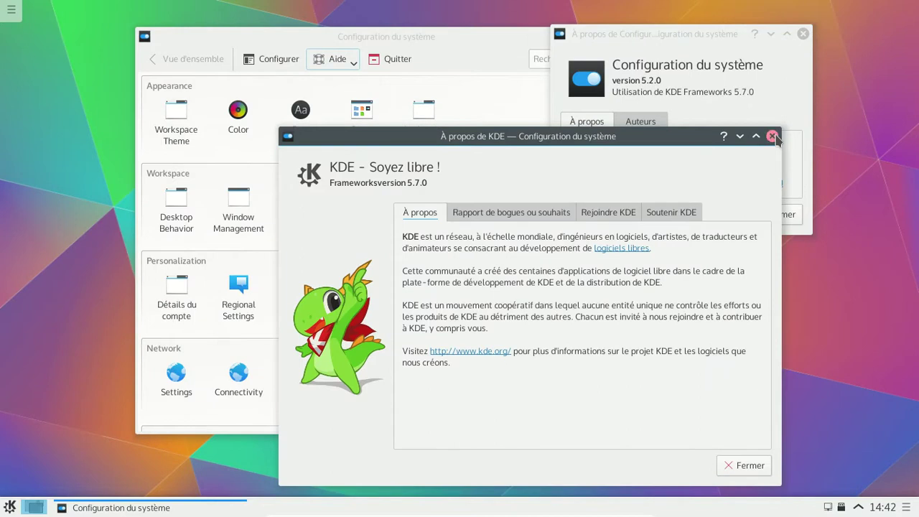
Step: Close the two About dialogs and the system settings window
{"action": "left_click", "coordinate": [772, 137]}
{"action": "left_click", "coordinate": [803, 34]}
{"action": "left_click", "coordinate": [631, 36]}
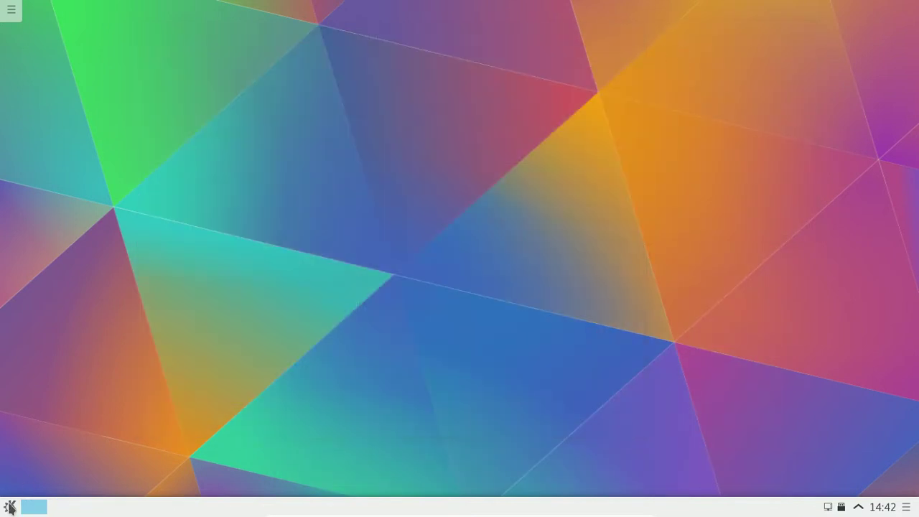
Step: Browse the application launcher's Jeux category and its Jeux d'arcade list, and return to the list of all application categories
{"action": "left_click", "coordinate": [9, 507]}
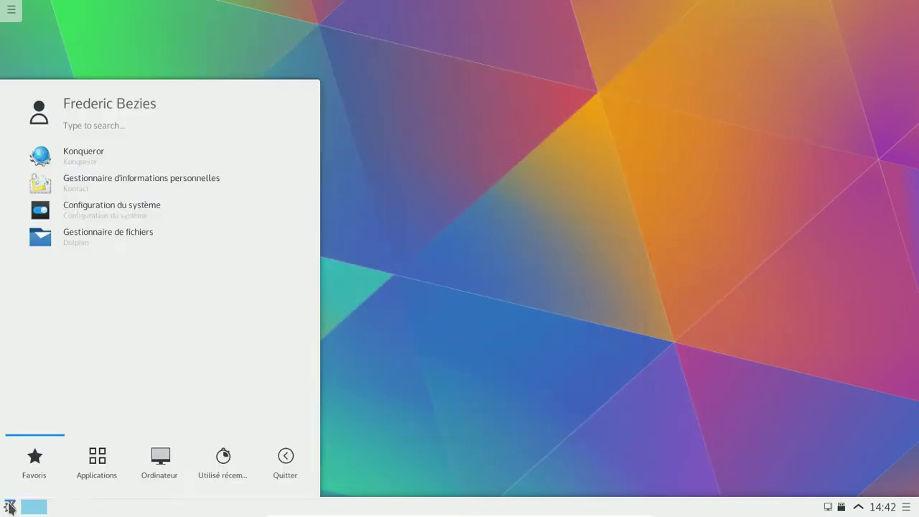
{"action": "left_click", "coordinate": [95, 458]}
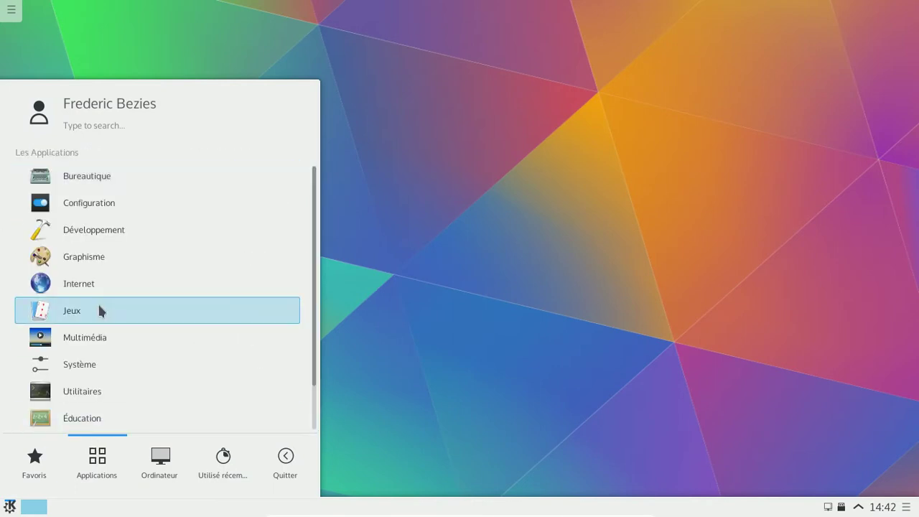
{"action": "left_click", "coordinate": [98, 309]}
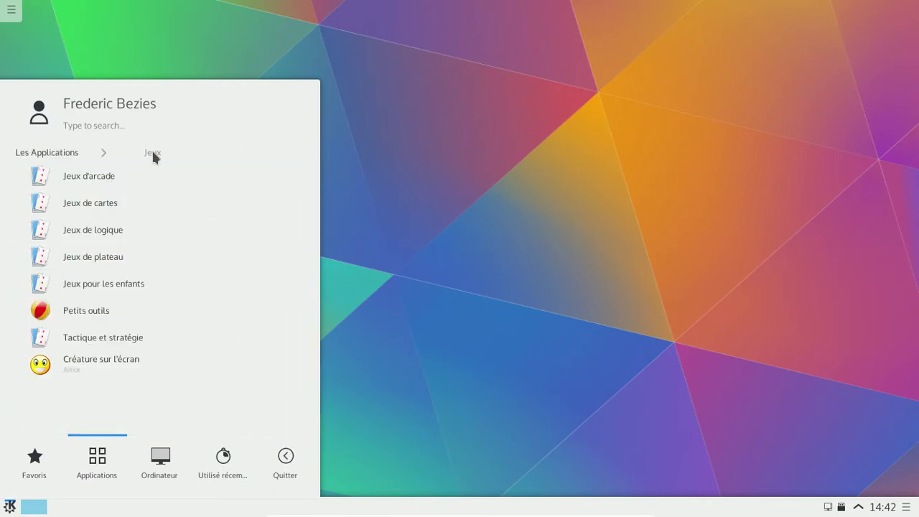
{"action": "left_click", "coordinate": [153, 173]}
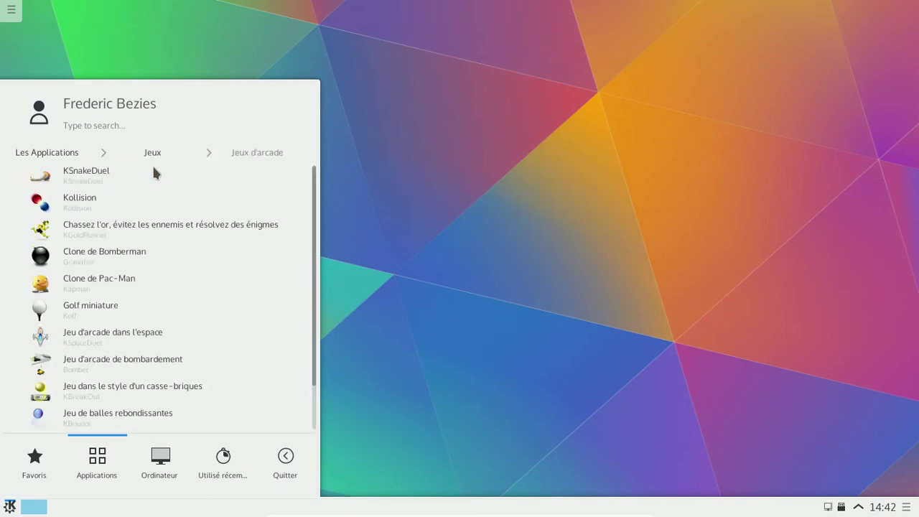
{"action": "scroll", "coordinate": [227, 299], "scroll_direction": "down", "scroll_amount": 2}
{"action": "scroll", "coordinate": [208, 290], "scroll_direction": "up", "scroll_amount": 2}
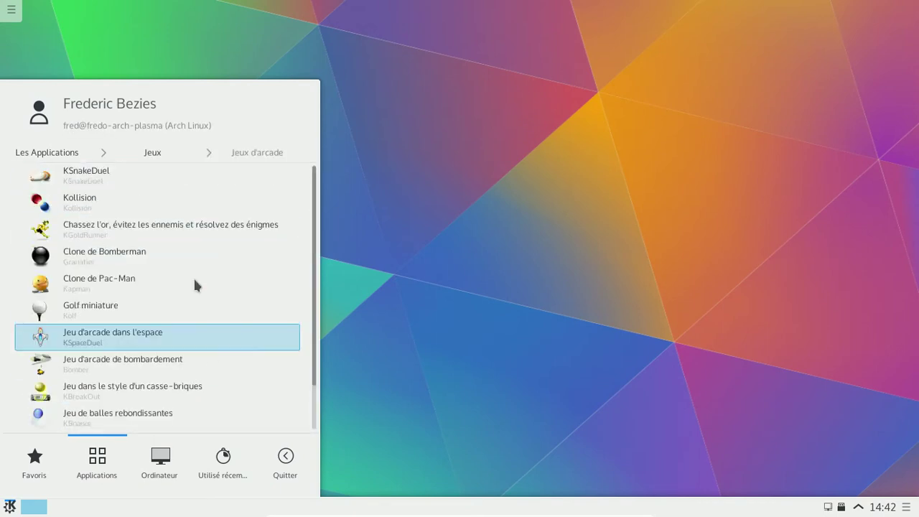
{"action": "left_click", "coordinate": [135, 153]}
{"action": "left_click", "coordinate": [76, 153]}
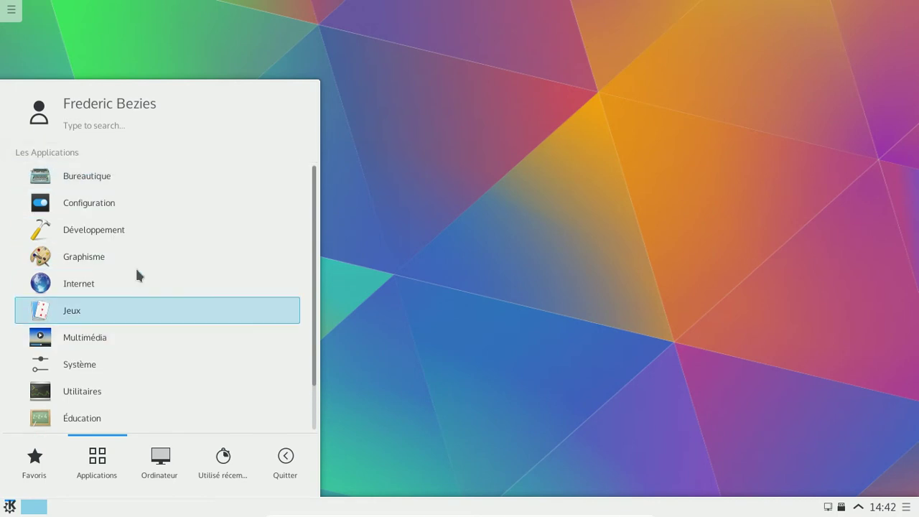
Step: Launch LibreOffice Calc from the Bureautique applications and open the Dolphin file manager from the favourites
{"action": "left_click", "coordinate": [79, 177]}
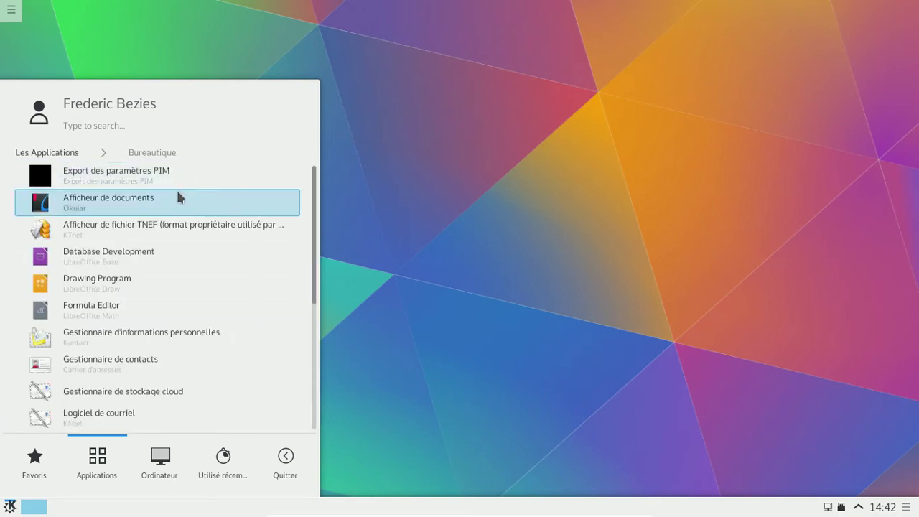
{"action": "scroll", "coordinate": [175, 189], "scroll_direction": "down", "scroll_amount": 3}
{"action": "scroll", "coordinate": [161, 346], "scroll_direction": "up", "scroll_amount": 1}
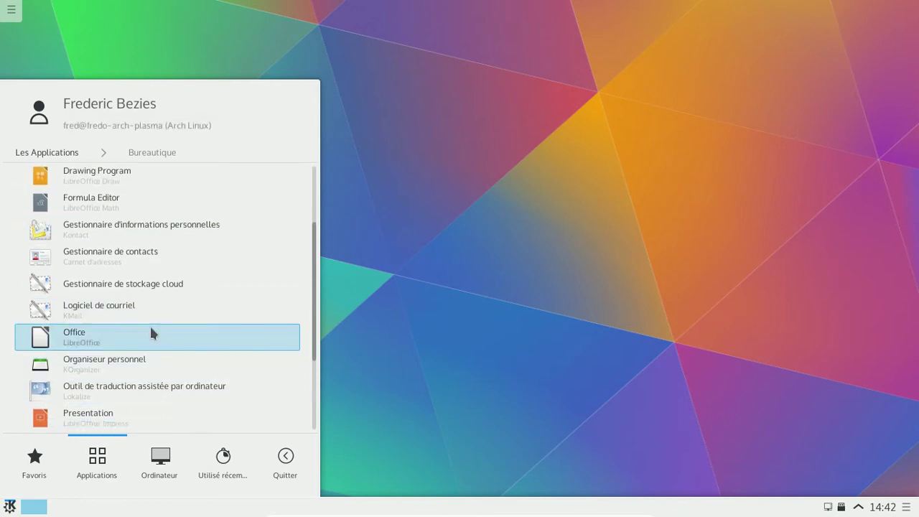
{"action": "scroll", "coordinate": [147, 337], "scroll_direction": "up", "scroll_amount": 1}
{"action": "scroll", "coordinate": [146, 404], "scroll_direction": "down", "scroll_amount": 1}
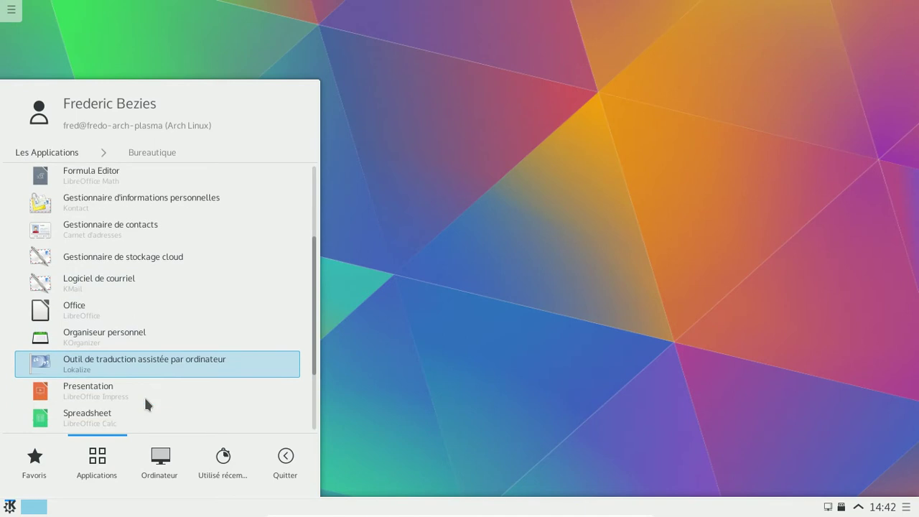
{"action": "left_click", "coordinate": [134, 416]}
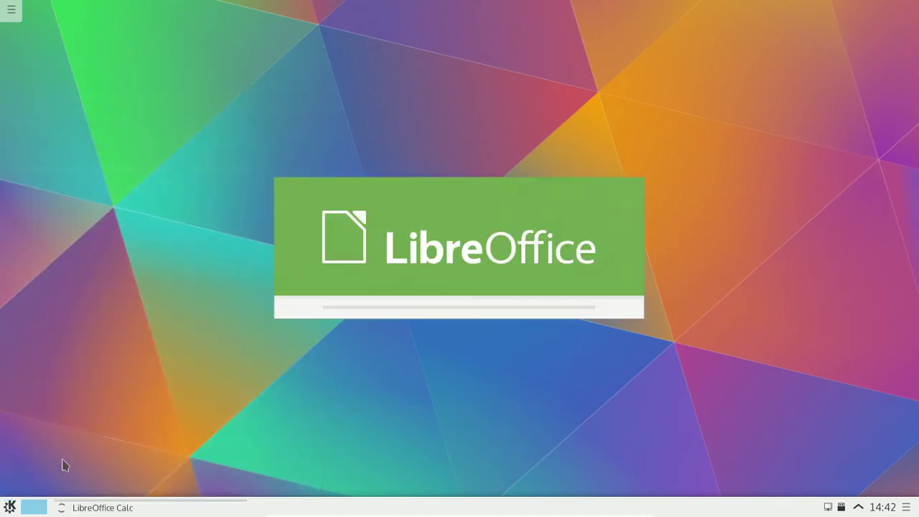
{"action": "left_click", "coordinate": [12, 506]}
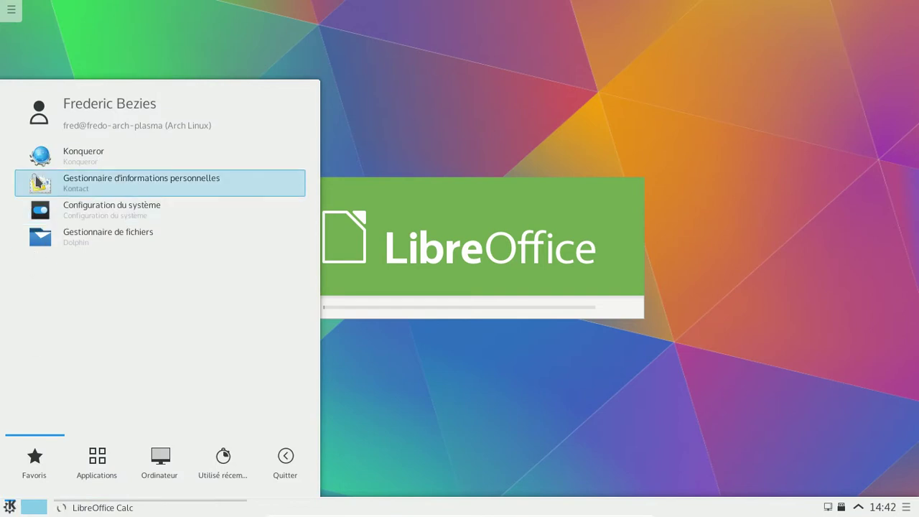
{"action": "left_click", "coordinate": [42, 237]}
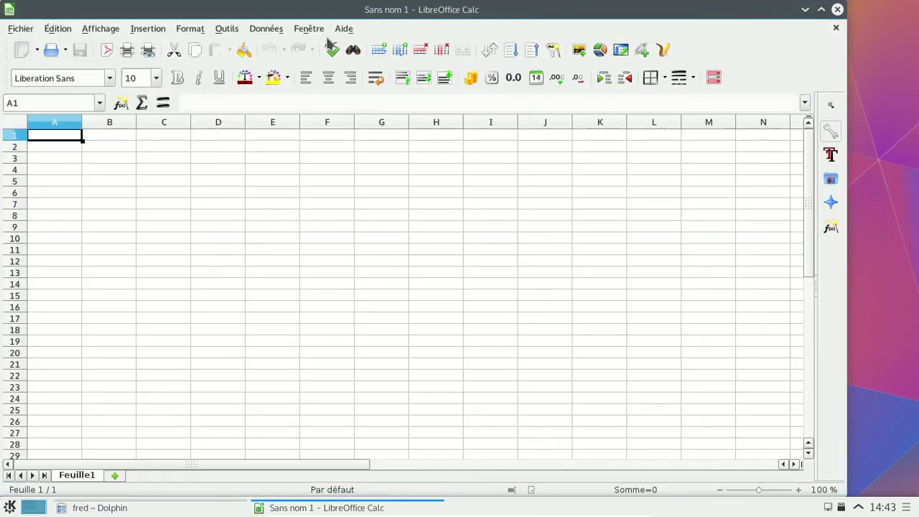
Step: Check the LibreOffice version in its About dialog, and close the dialog and the Calc window
{"action": "left_click", "coordinate": [343, 28]}
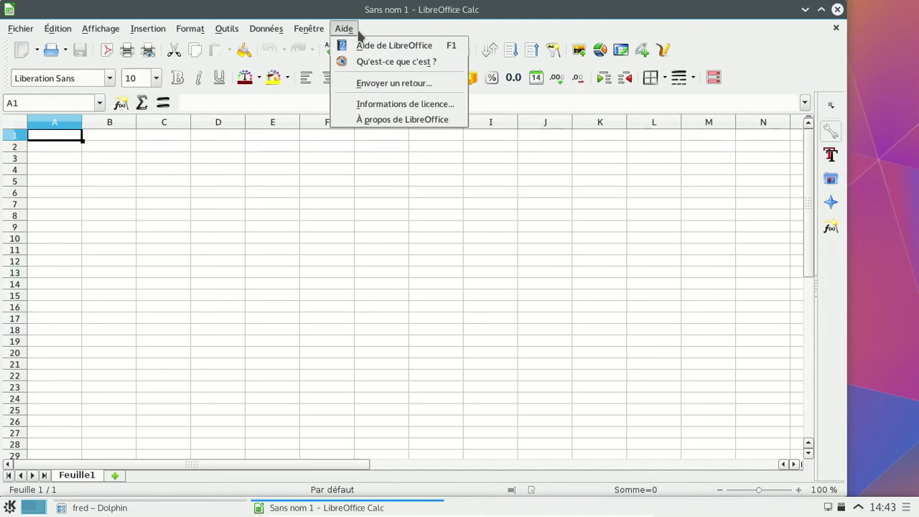
{"action": "left_click", "coordinate": [394, 118]}
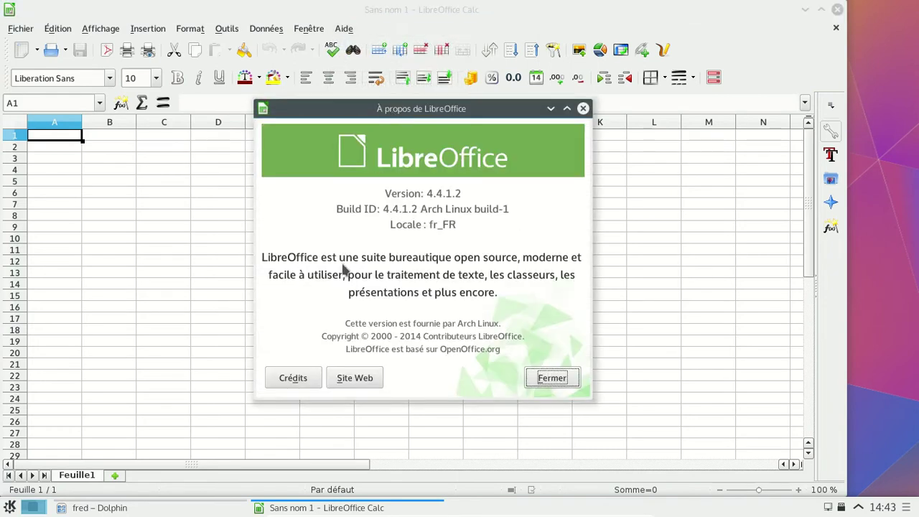
{"action": "left_click", "coordinate": [582, 109]}
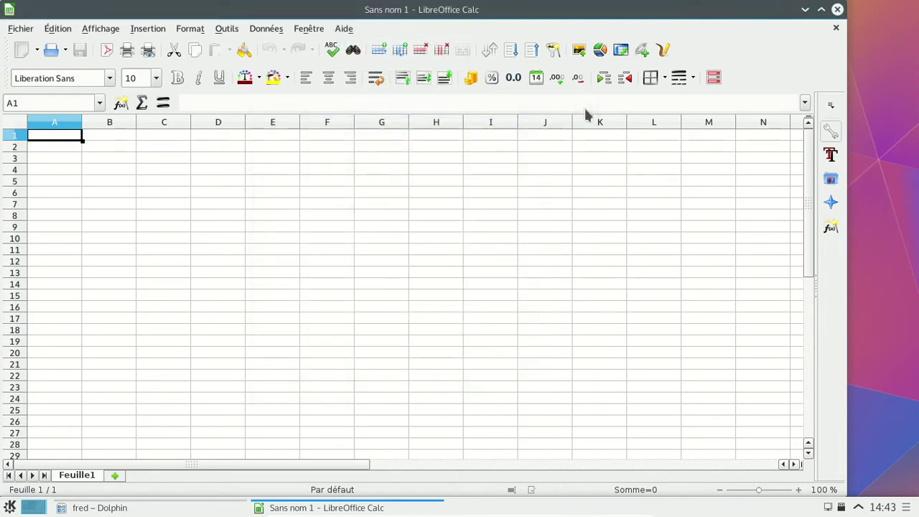
{"action": "left_click", "coordinate": [837, 10]}
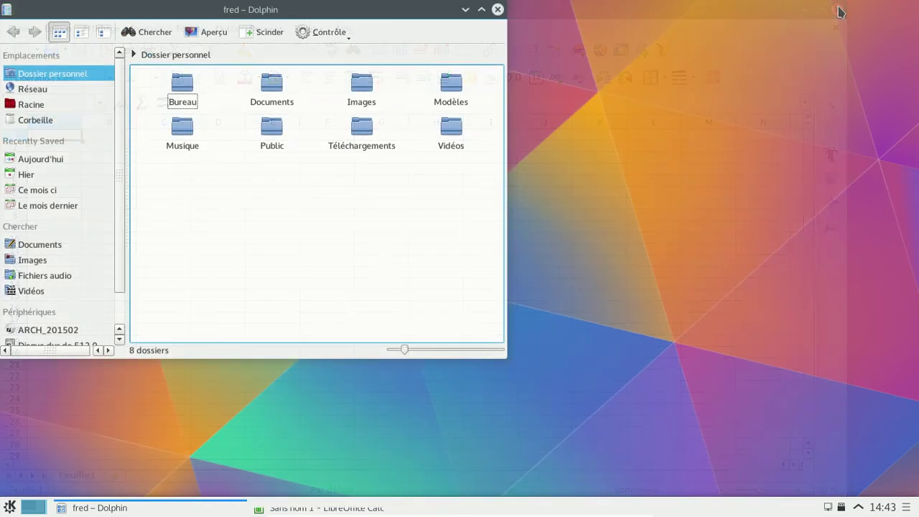
Step: Check the Dolphin version in its About dialog, and close the dialog and the file manager
{"action": "left_click", "coordinate": [343, 35]}
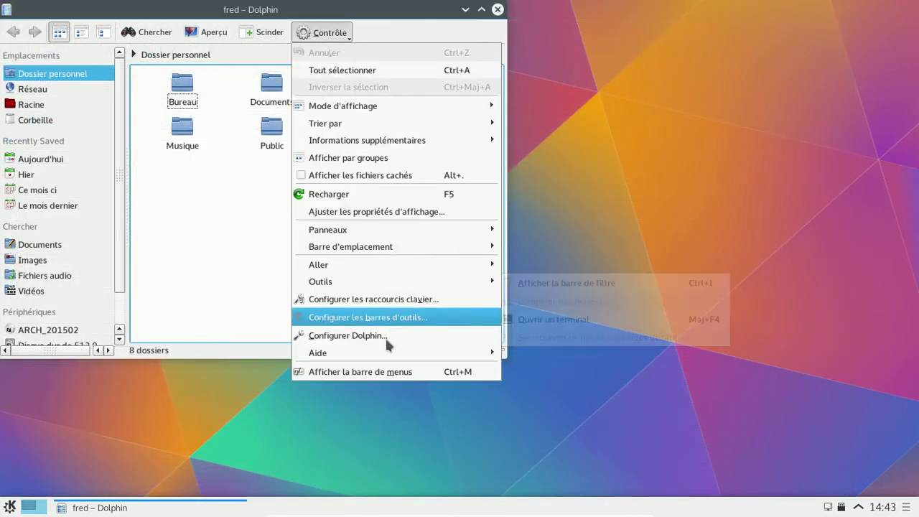
{"action": "mouse_move", "coordinate": [385, 353]}
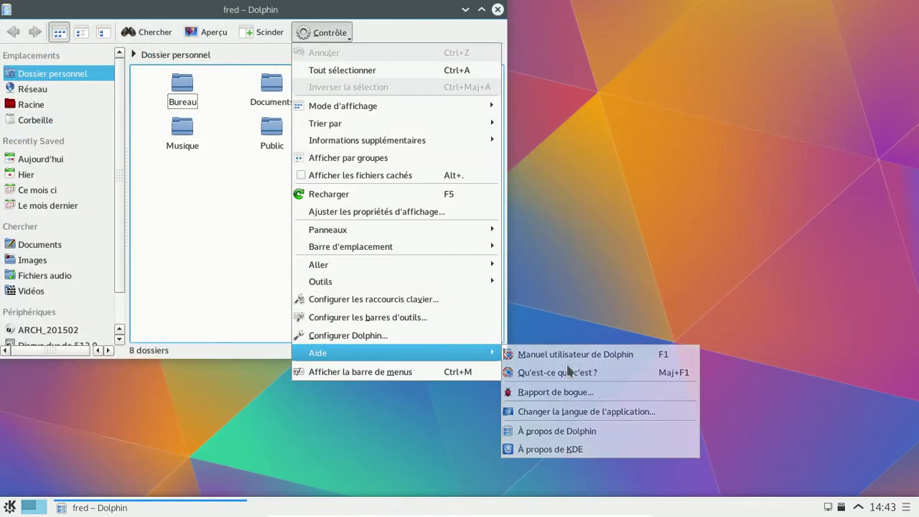
{"action": "left_click", "coordinate": [554, 431]}
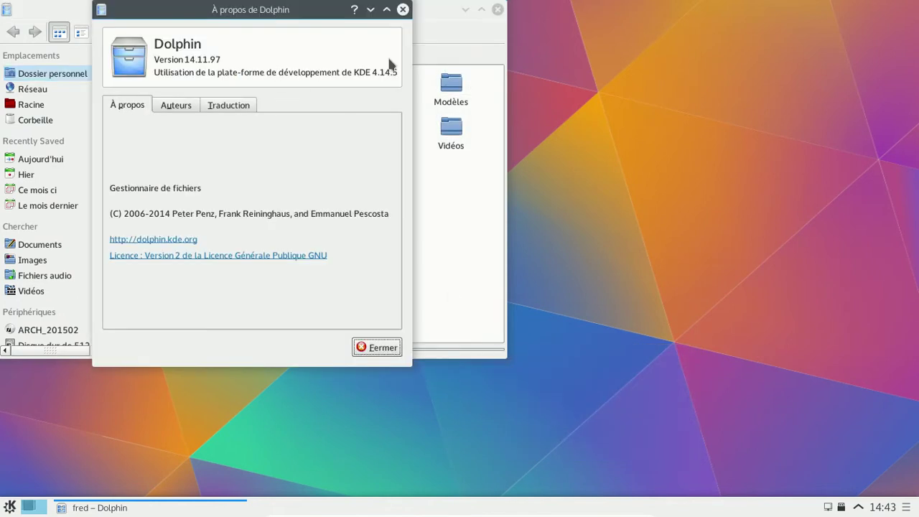
{"action": "left_click", "coordinate": [403, 10]}
{"action": "left_click", "coordinate": [497, 9]}
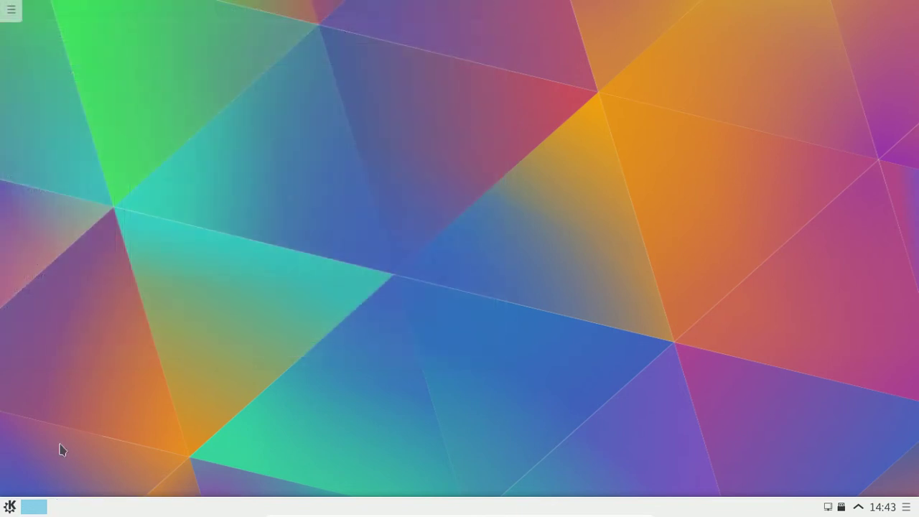
Step: Look through the application launcher's Applications, Ordinateur and recently used sections
{"action": "left_click", "coordinate": [11, 507]}
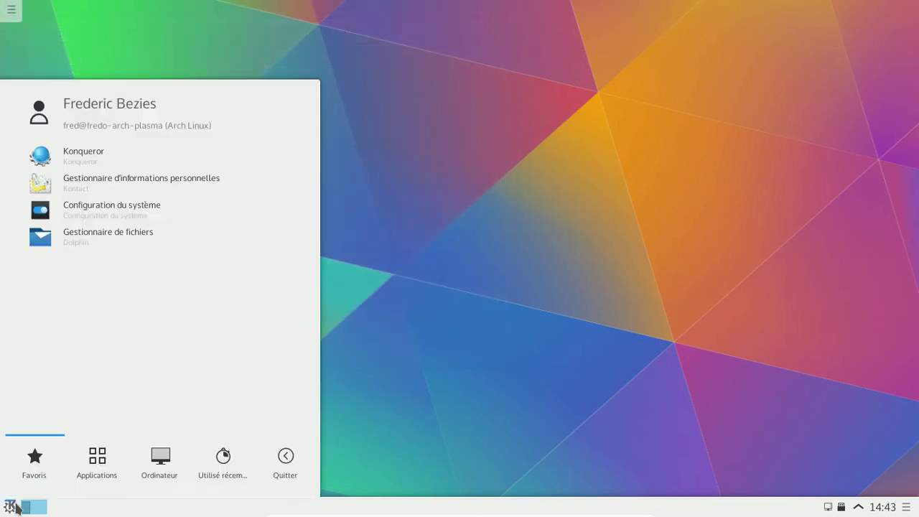
{"action": "left_click", "coordinate": [101, 479]}
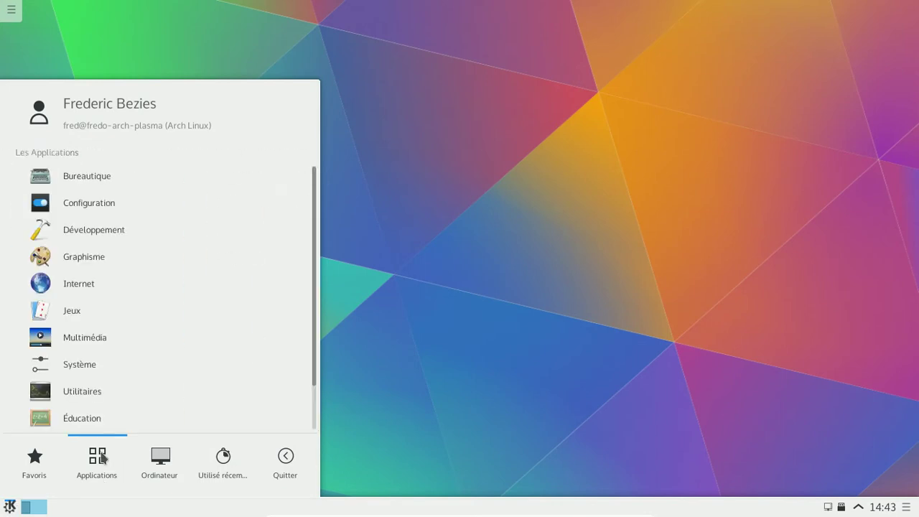
{"action": "scroll", "coordinate": [129, 308], "scroll_direction": "up", "scroll_amount": 1}
{"action": "scroll", "coordinate": [129, 309], "scroll_direction": "down", "scroll_amount": 1}
{"action": "scroll", "coordinate": [122, 330], "scroll_direction": "down", "scroll_amount": 1}
{"action": "scroll", "coordinate": [116, 347], "scroll_direction": "up", "scroll_amount": 2}
{"action": "left_click", "coordinate": [167, 463]}
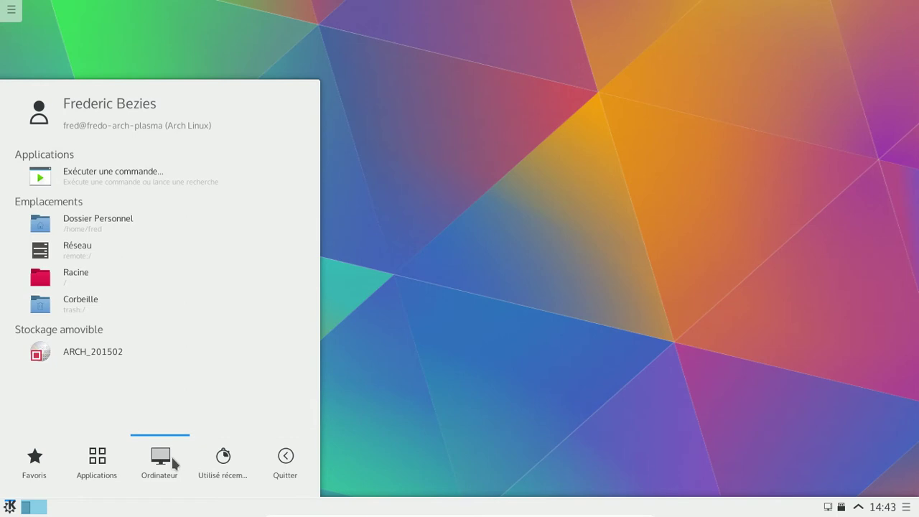
{"action": "left_click", "coordinate": [207, 452]}
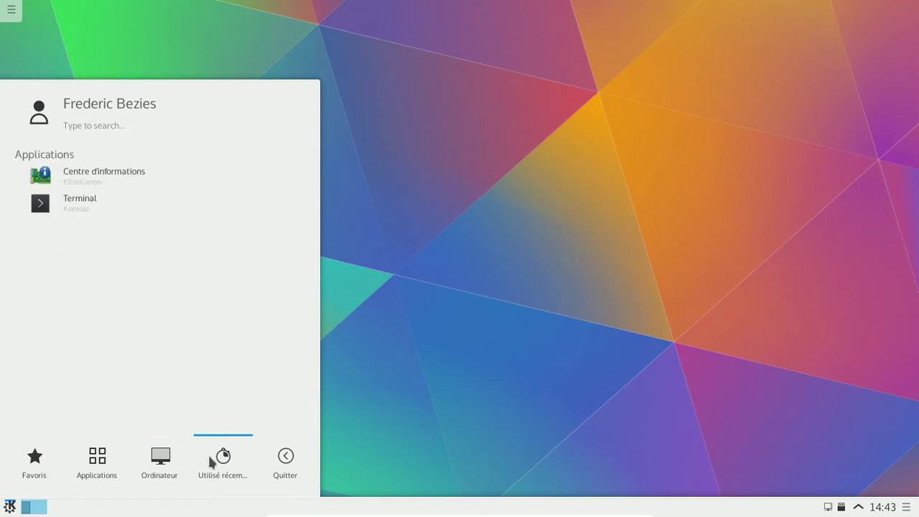
Step: Open the KDE information centre, widen and reposition its window, view the About KDE dialog, and close everything
{"action": "left_click", "coordinate": [92, 179]}
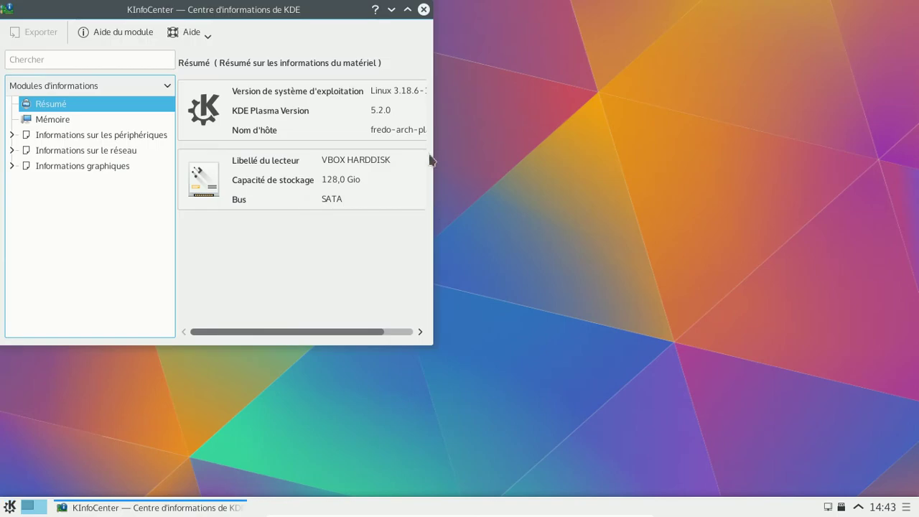
{"action": "left_click_drag", "start_coordinate": [433, 144], "coordinate": [597, 150]}
{"action": "left_click_drag", "start_coordinate": [453, 17], "coordinate": [648, 57]}
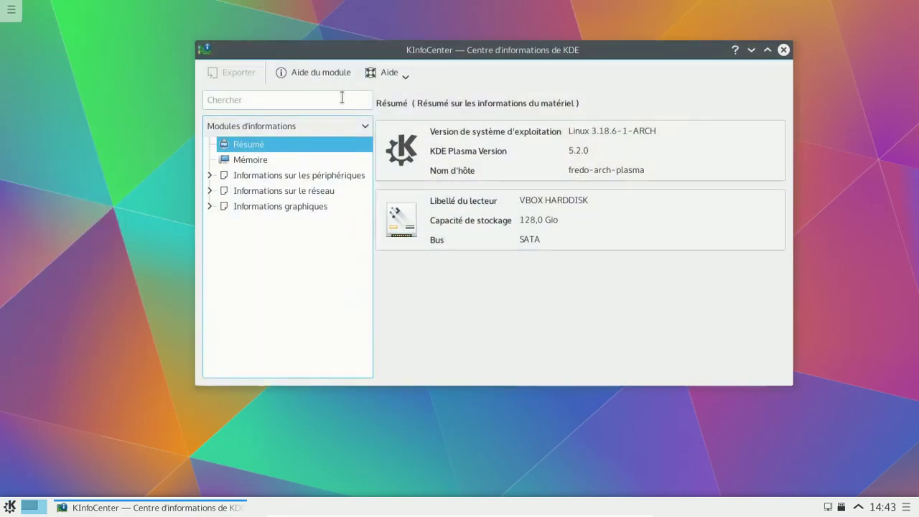
{"action": "left_click", "coordinate": [386, 73]}
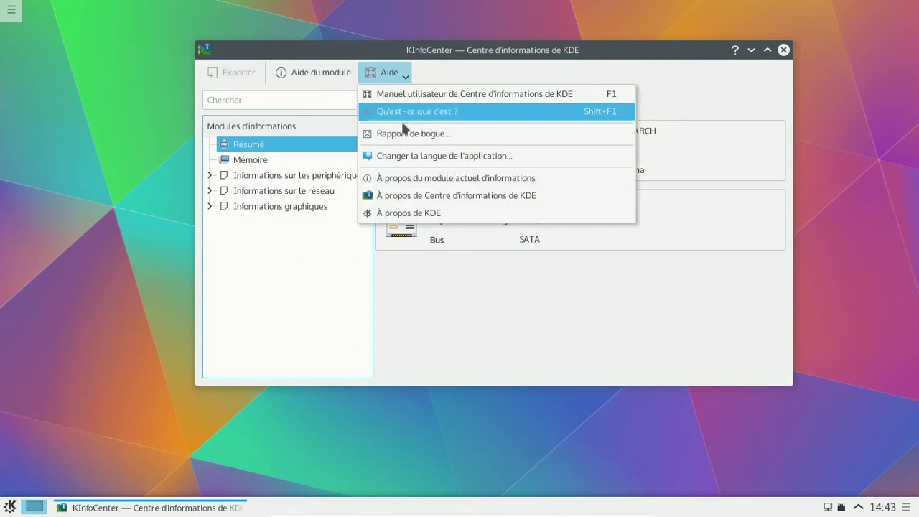
{"action": "left_click", "coordinate": [436, 213]}
{"action": "left_click", "coordinate": [713, 373]}
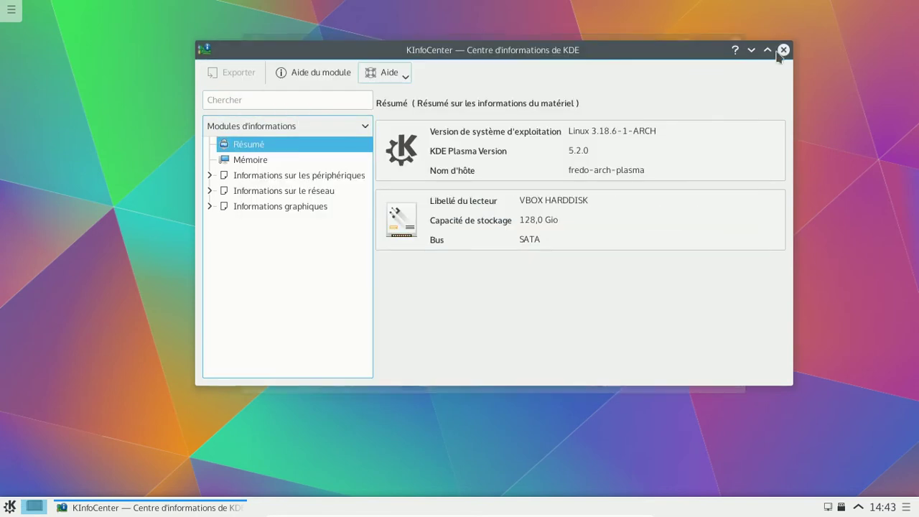
{"action": "left_click", "coordinate": [783, 50]}
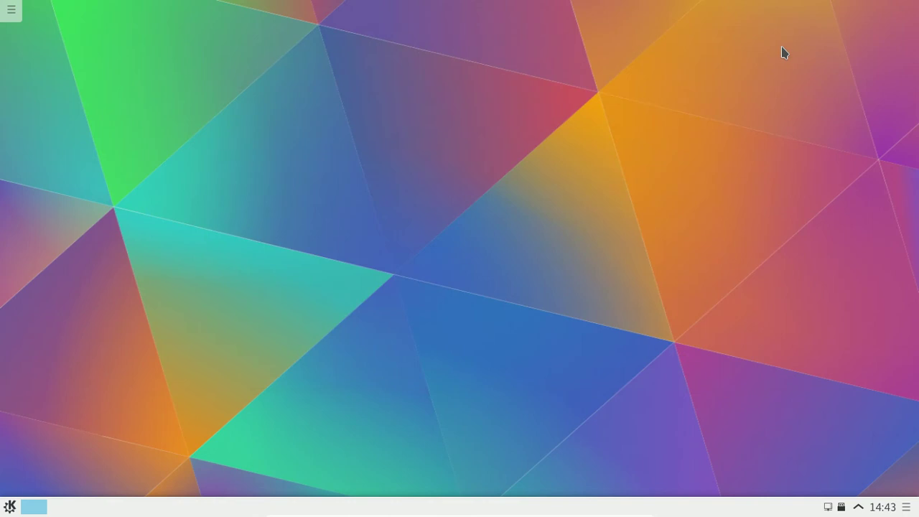
Step: Shut down the Arch Linux virtual machine from its Plasma session and confirm the shutdown
{"action": "left_click", "coordinate": [10, 507]}
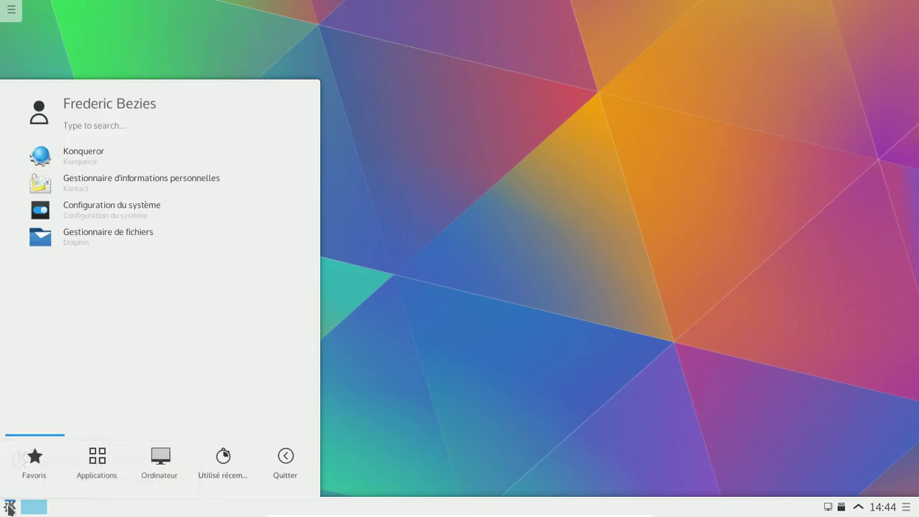
{"action": "left_click", "coordinate": [285, 460]}
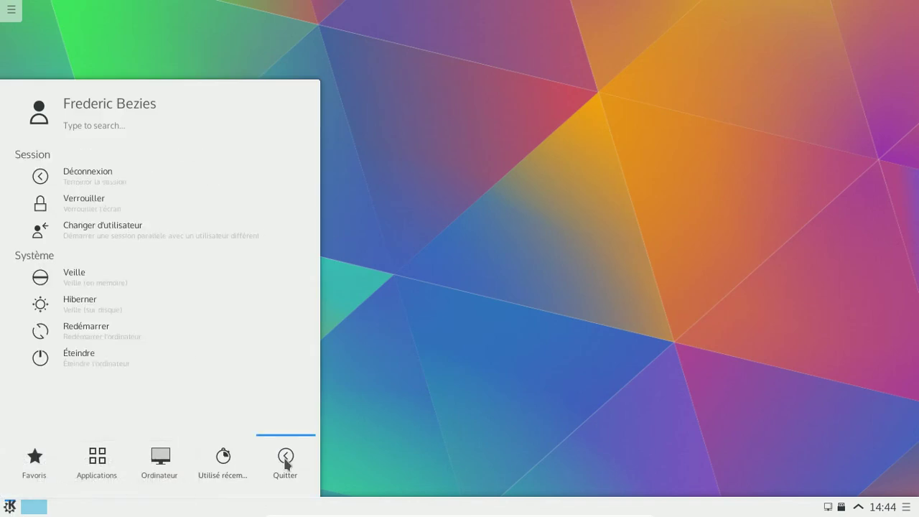
{"action": "left_click", "coordinate": [139, 366]}
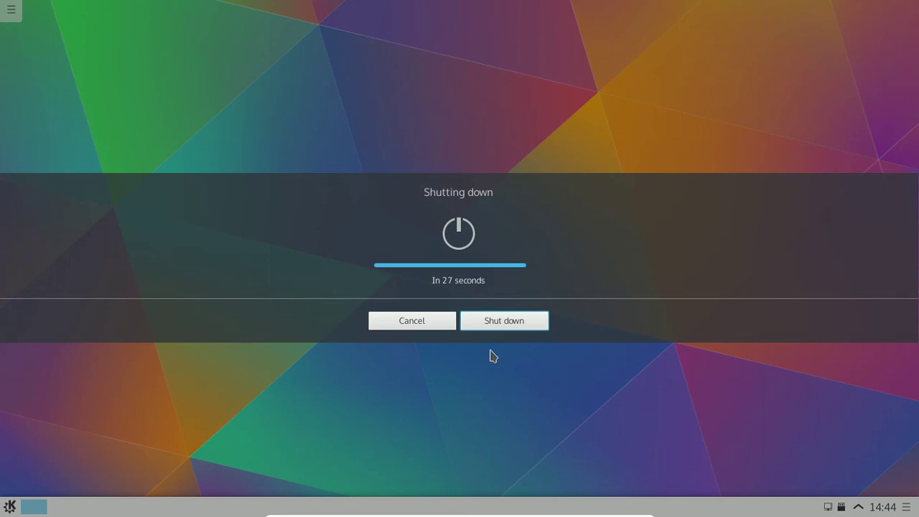
{"action": "left_click", "coordinate": [494, 323]}
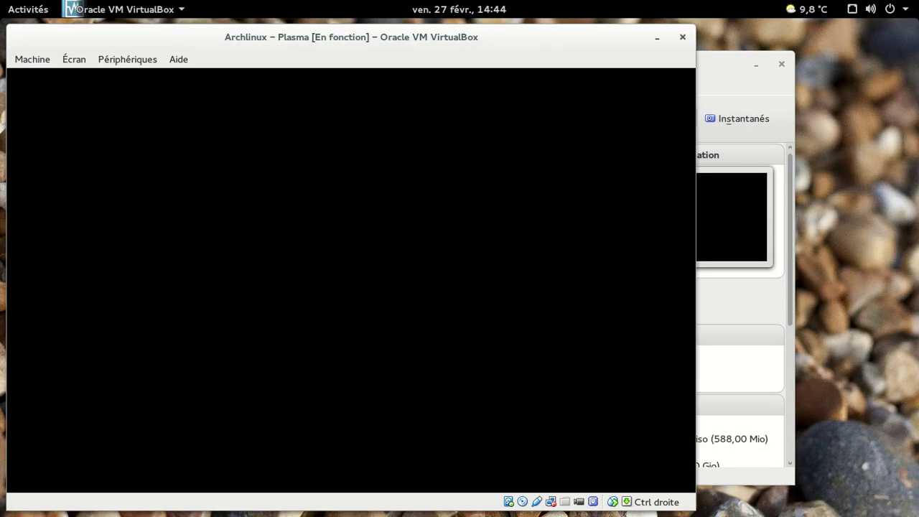
{"action": "key", "text": "super+m"}
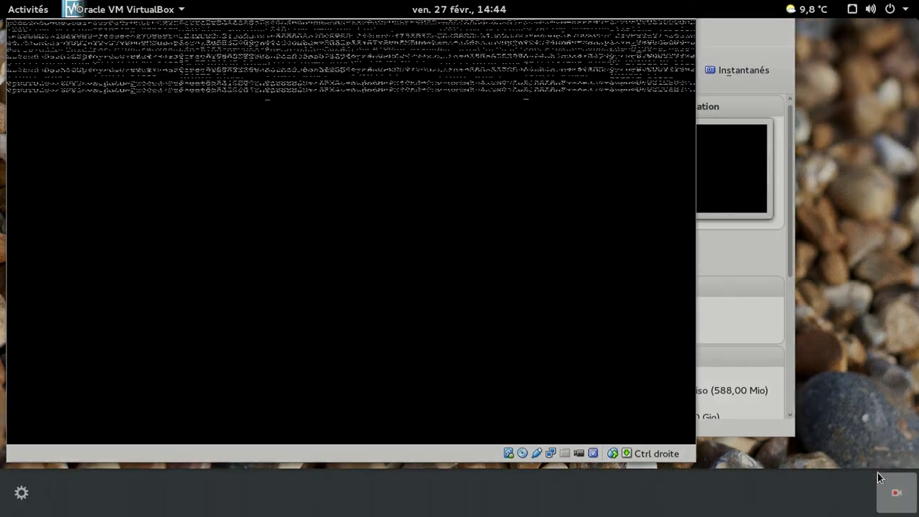